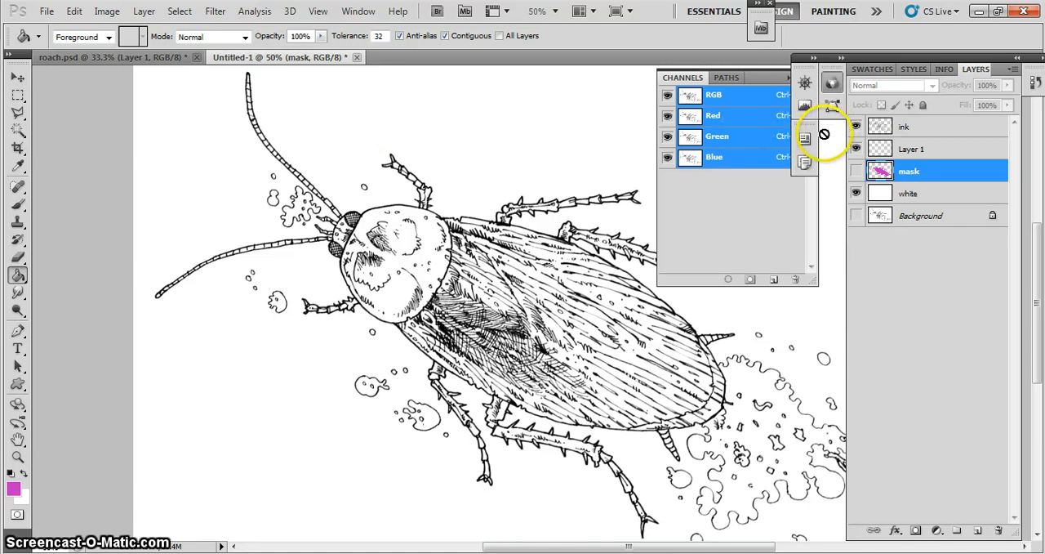
- Check the ink layer's line art by hiding and showing it, and select Layer 1 beneath it
{"action": "left_click", "coordinate": [855, 127]}
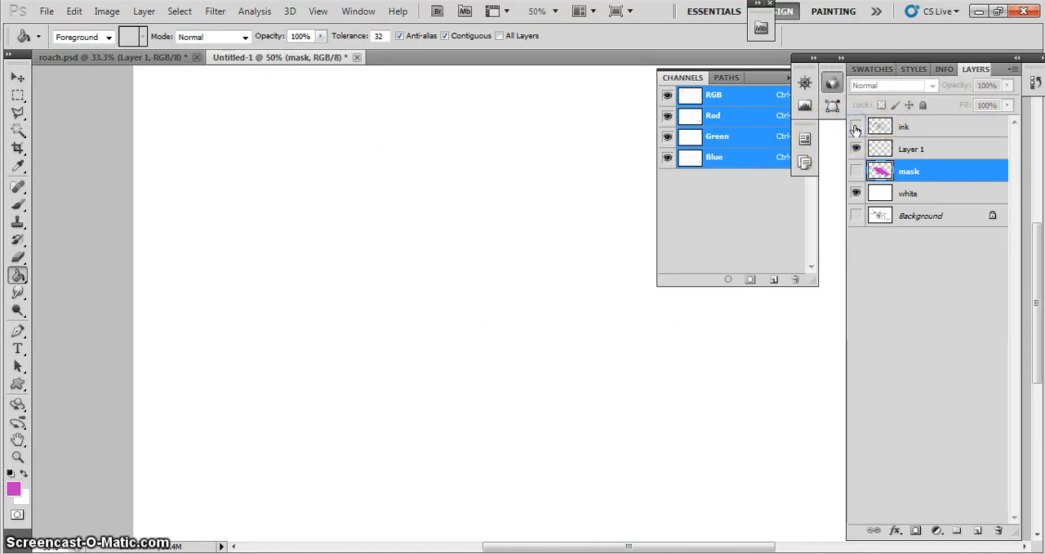
{"action": "left_click", "coordinate": [855, 128]}
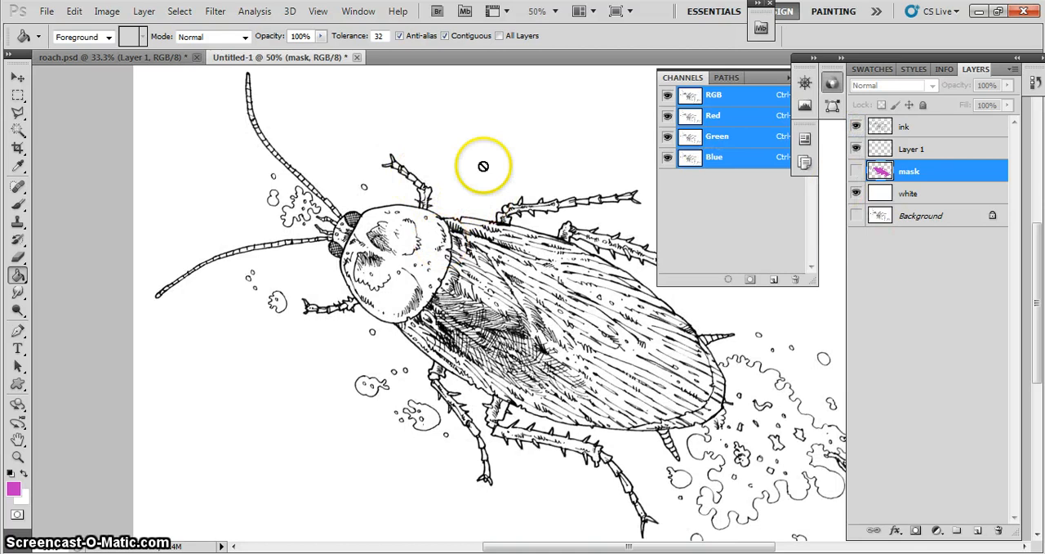
{"action": "left_click", "coordinate": [905, 150]}
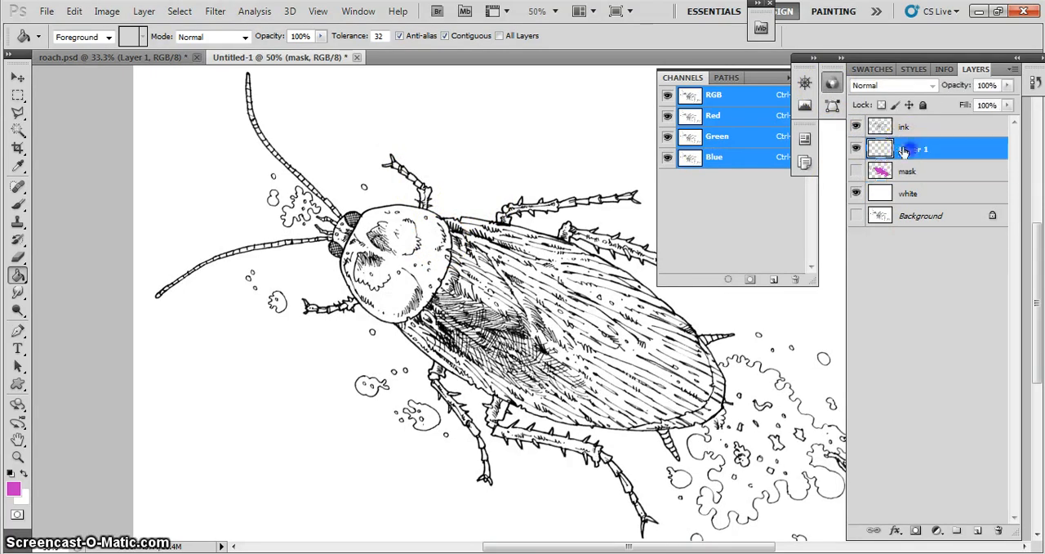
{"action": "left_click", "coordinate": [855, 127]}
{"action": "left_click", "coordinate": [855, 128]}
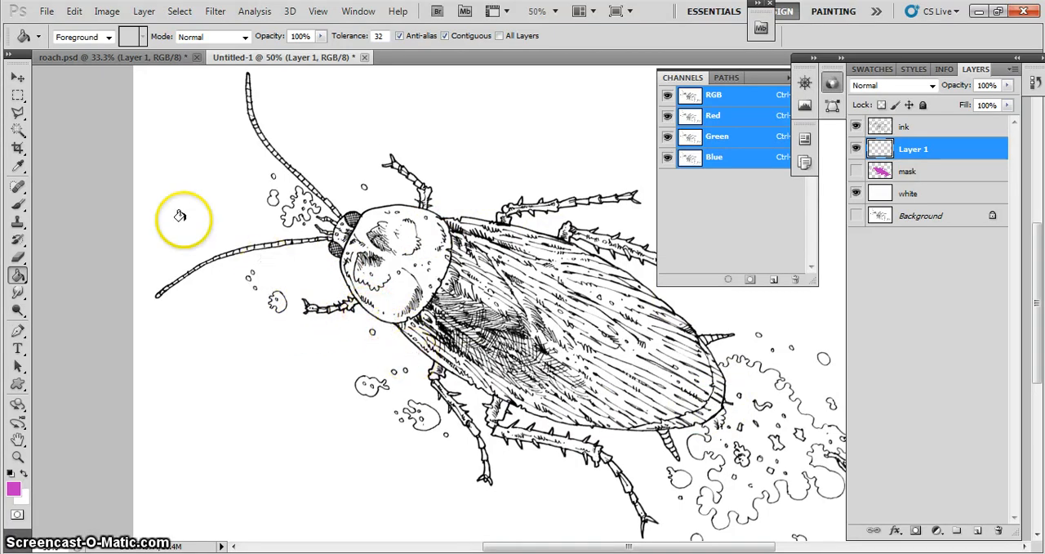
- Select the blank area surrounding the roach on the ink layer with the Magic Wand at tolerance 32, contiguous
{"action": "left_click", "coordinate": [909, 129]}
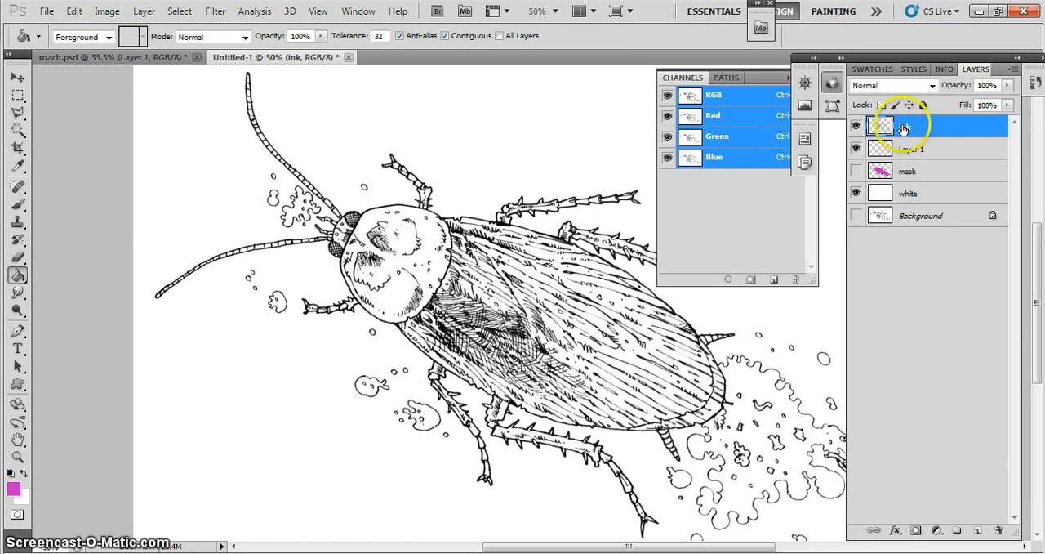
{"action": "left_click", "coordinate": [18, 130]}
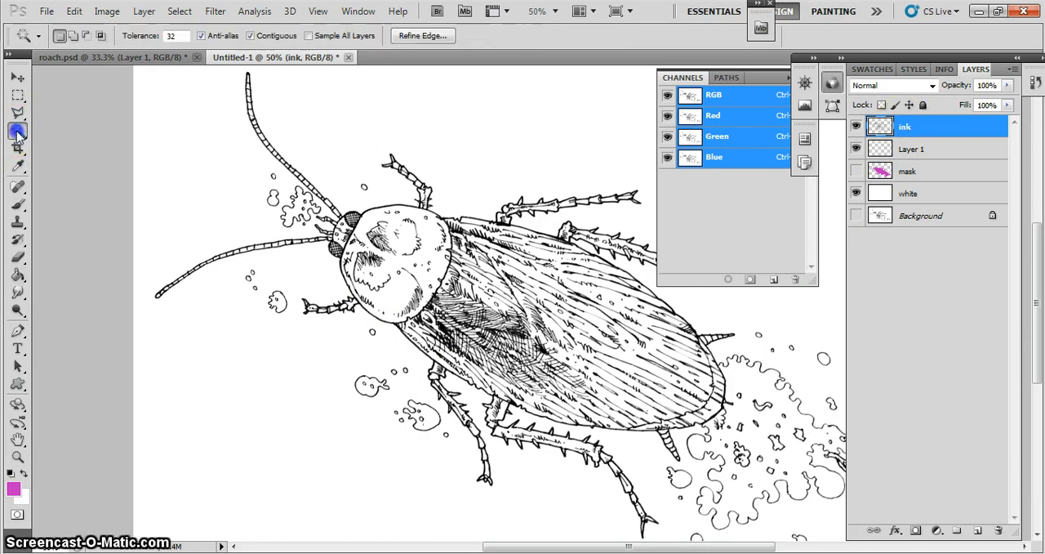
{"action": "left_click", "coordinate": [51, 130]}
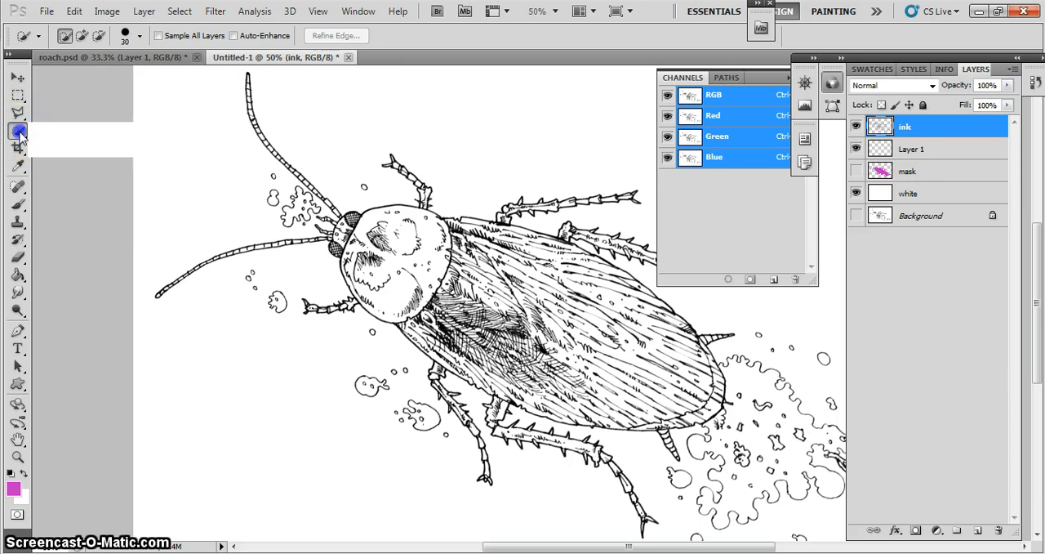
{"action": "left_click", "coordinate": [19, 132]}
{"action": "left_click", "coordinate": [82, 143]}
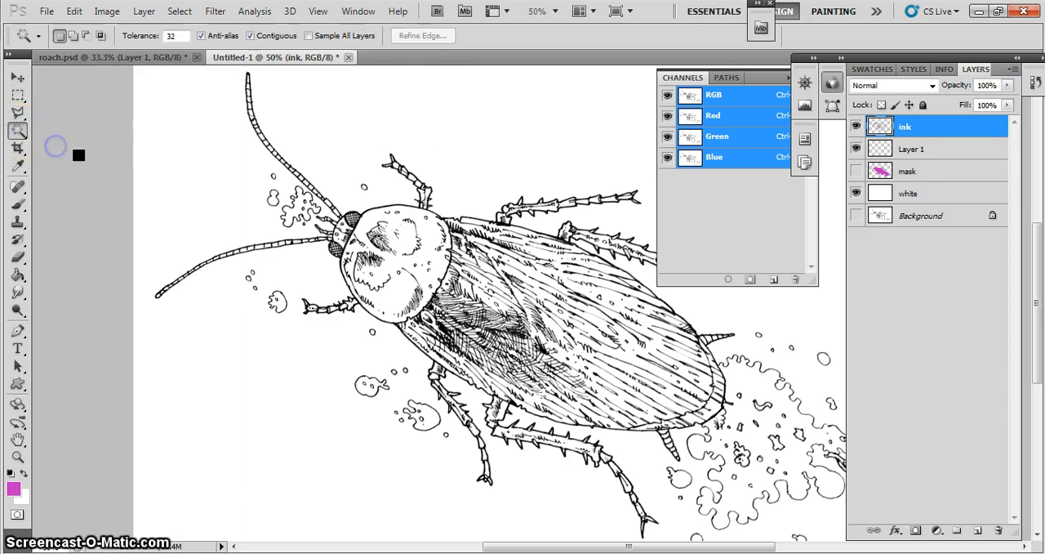
{"action": "left_click", "coordinate": [332, 138]}
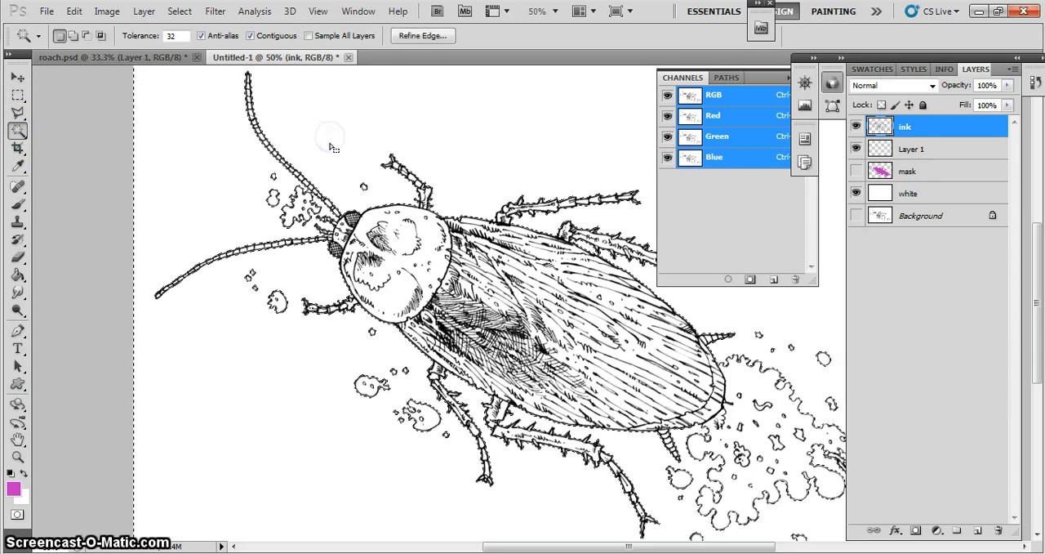
- Invert the selection to cover the roach and its surrounding shapes, and deselect it
{"action": "left_click", "coordinate": [179, 11]}
{"action": "left_click", "coordinate": [189, 71]}
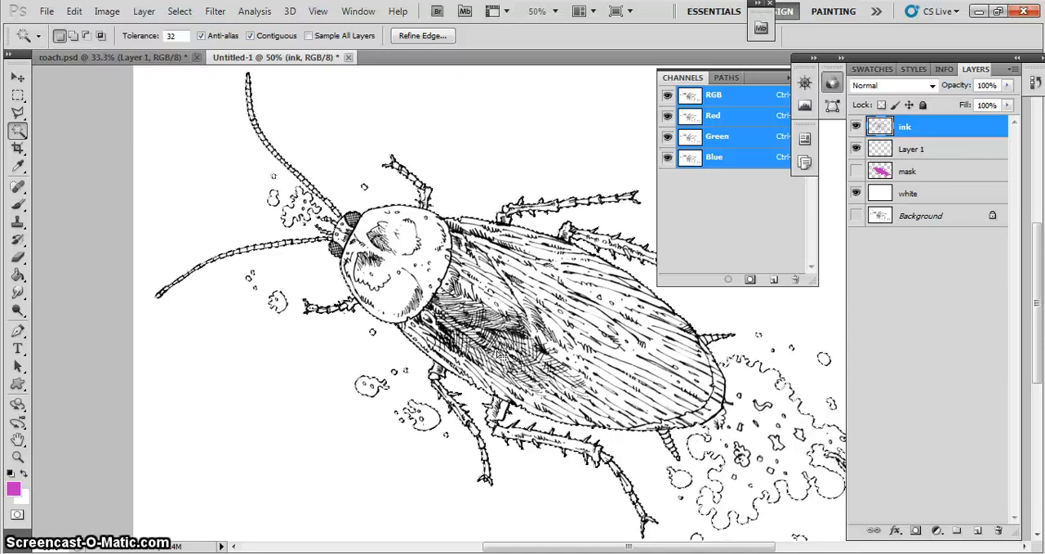
{"action": "left_click", "coordinate": [488, 350]}
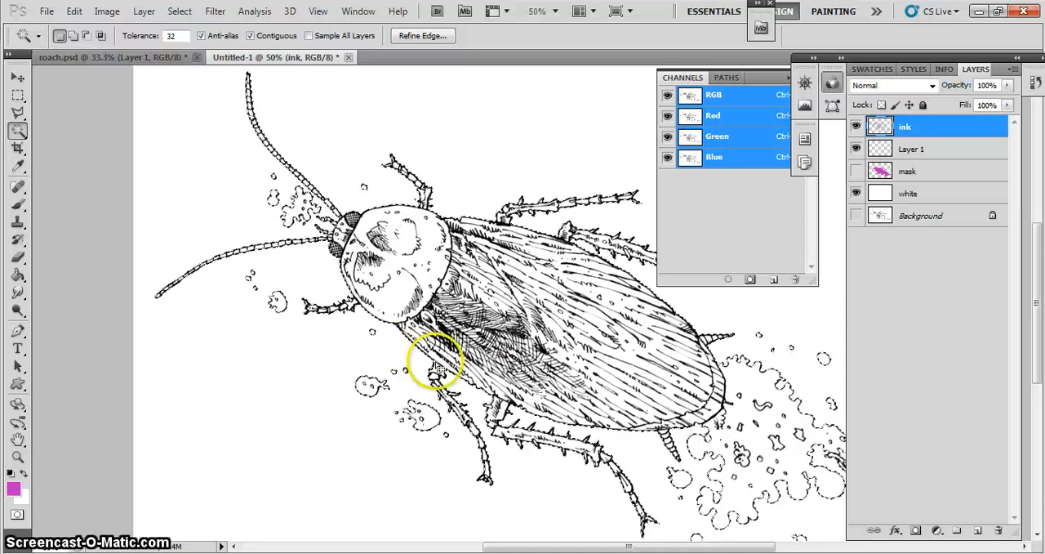
{"action": "key", "text": "ctrl+d"}
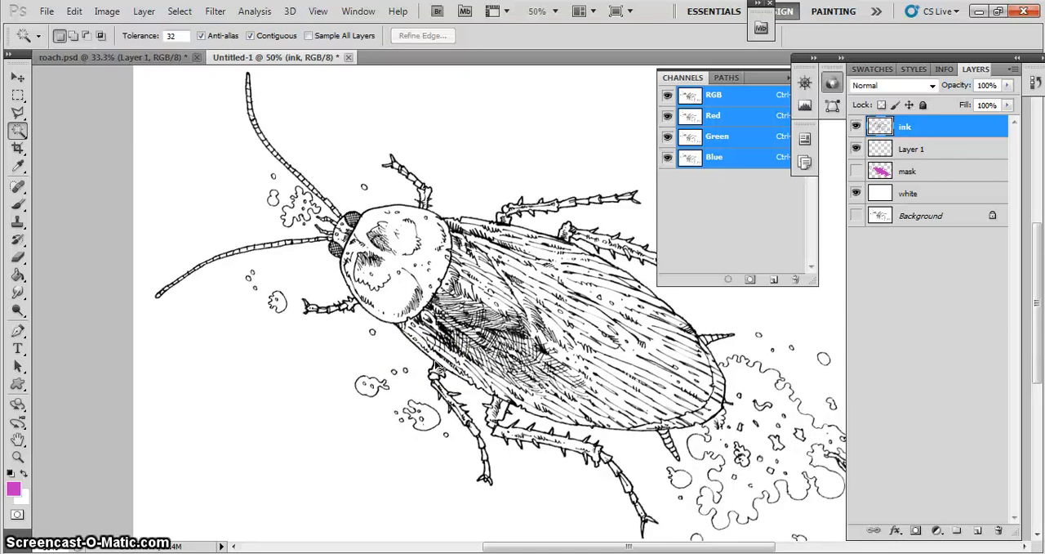
{"action": "left_click", "coordinate": [10, 472]}
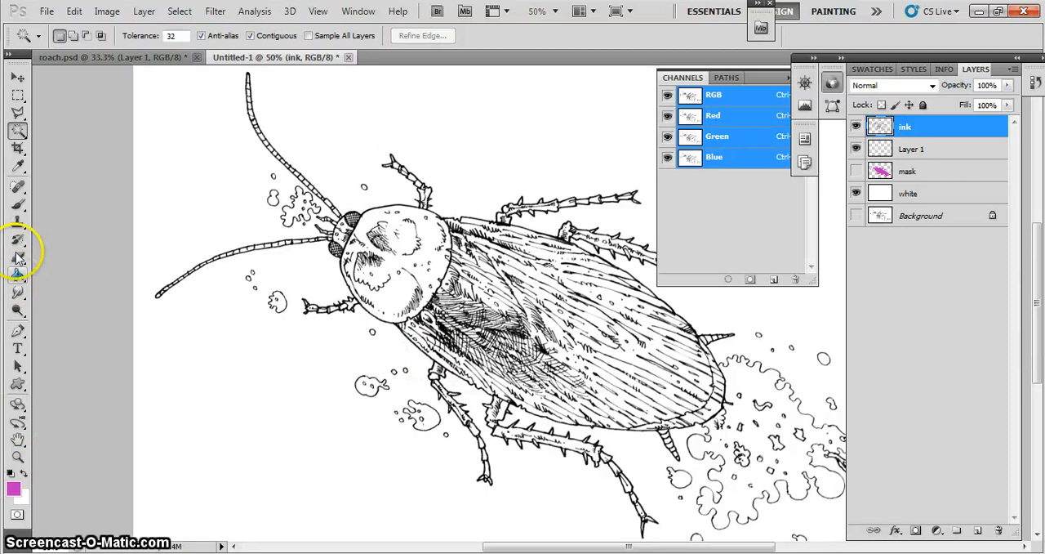
{"action": "left_click", "coordinate": [18, 205]}
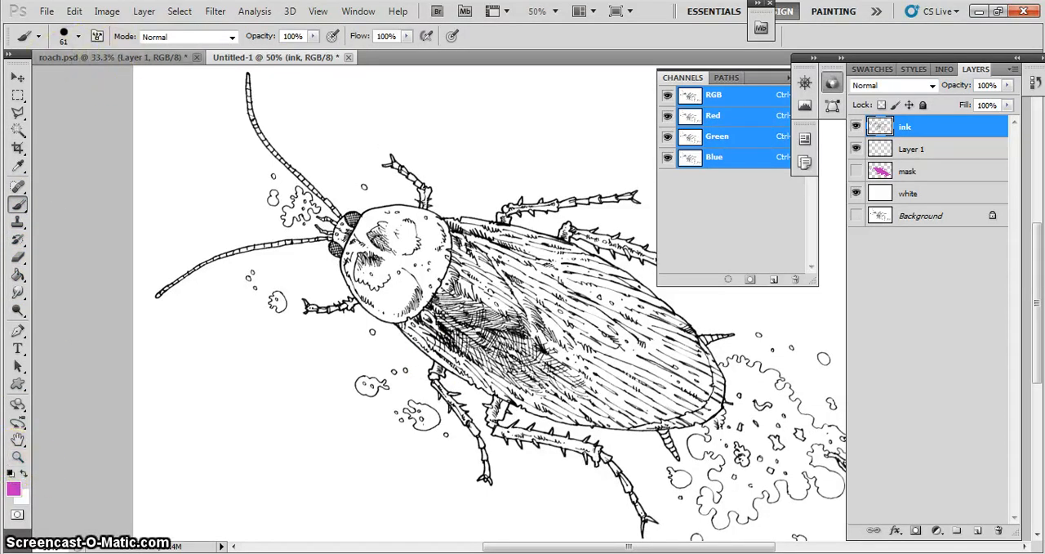
{"action": "left_click", "coordinate": [18, 458]}
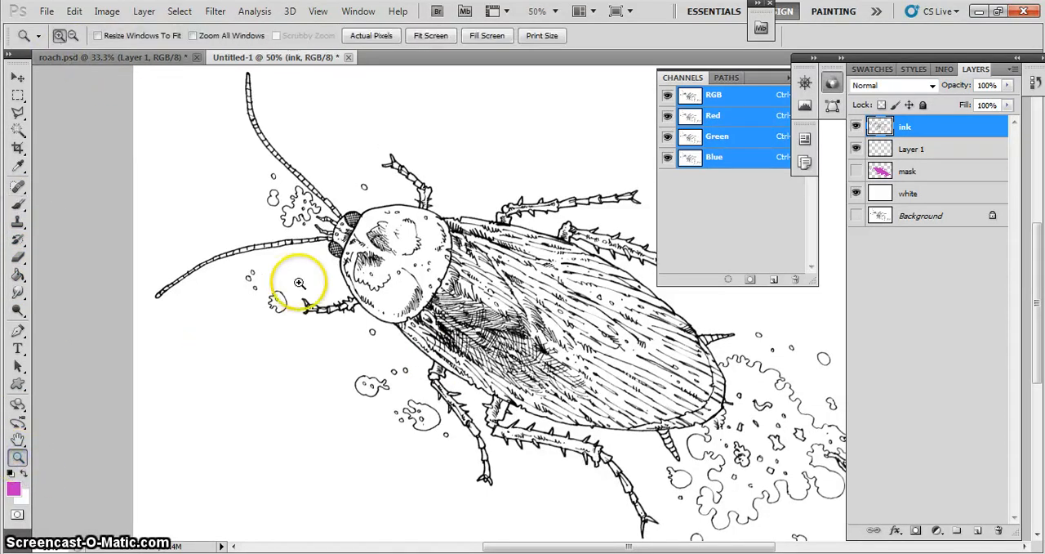
{"action": "left_click", "coordinate": [441, 268]}
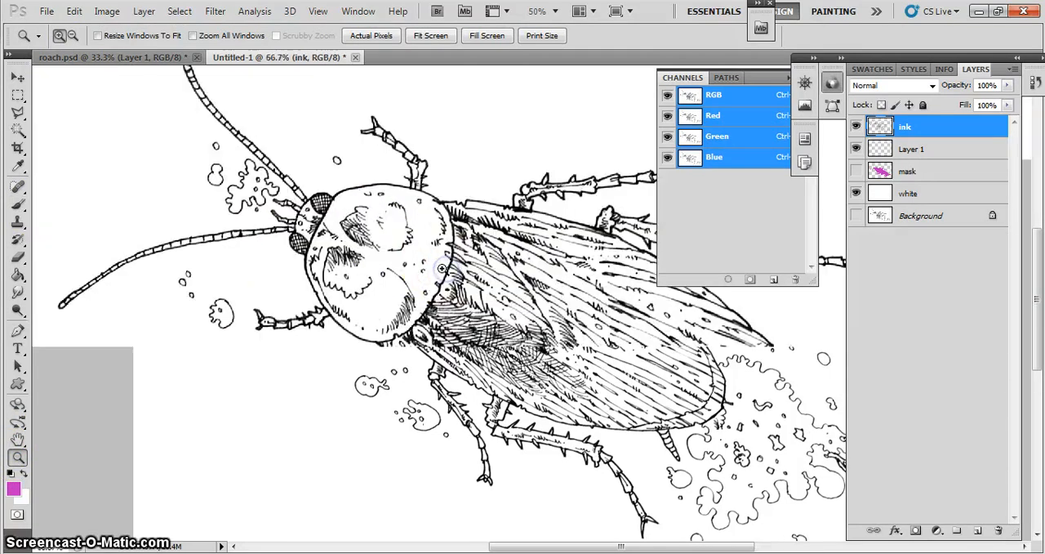
{"action": "left_click", "coordinate": [435, 273]}
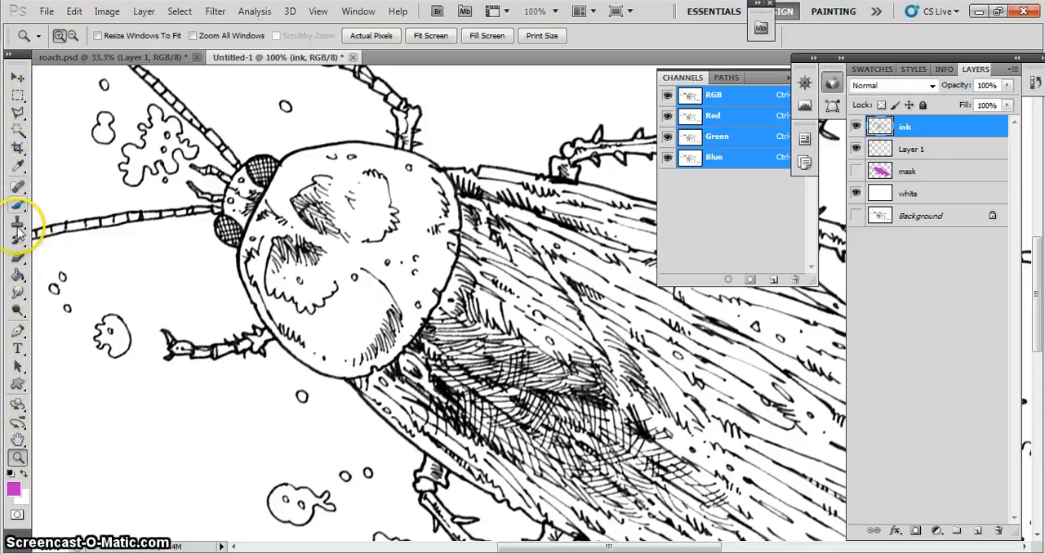
{"action": "left_click", "coordinate": [18, 206]}
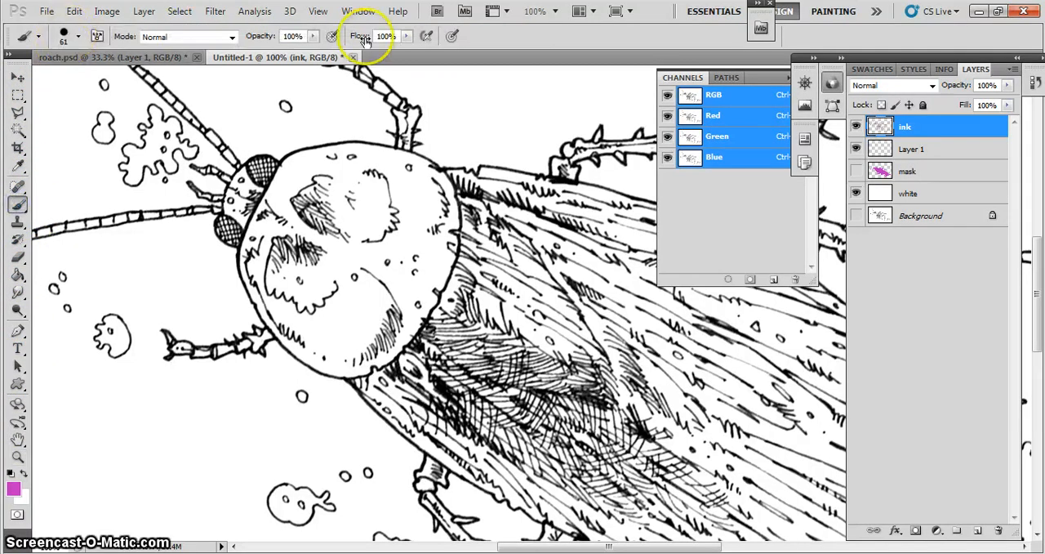
{"action": "left_click", "coordinate": [18, 457]}
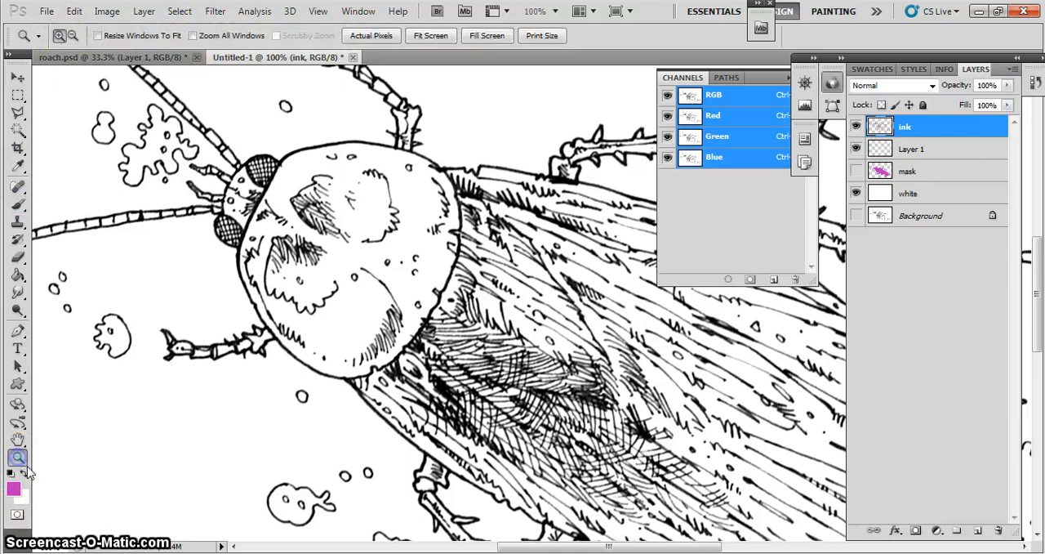
{"action": "left_click", "coordinate": [72, 35]}
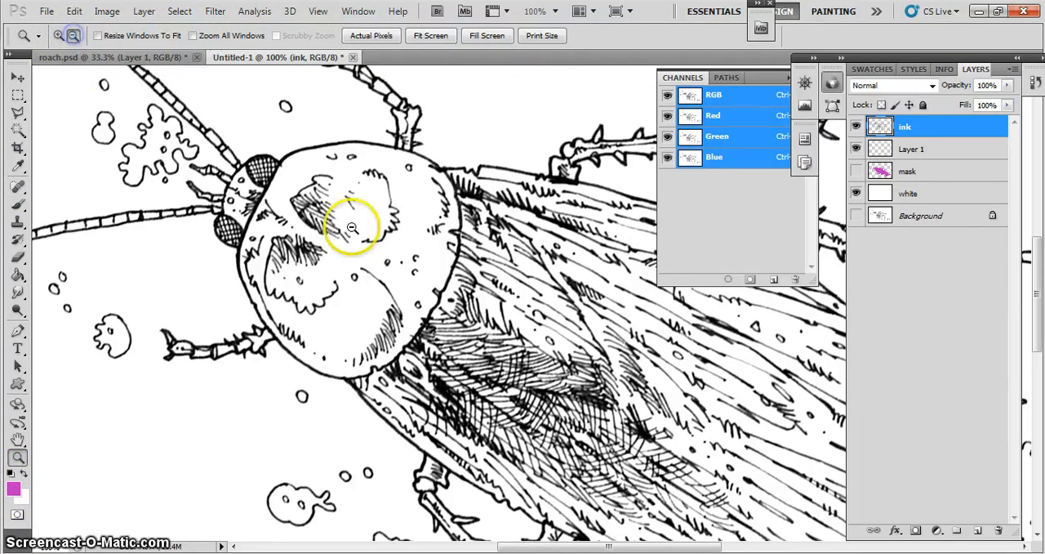
{"action": "left_click", "coordinate": [376, 241]}
{"action": "left_click", "coordinate": [372, 238]}
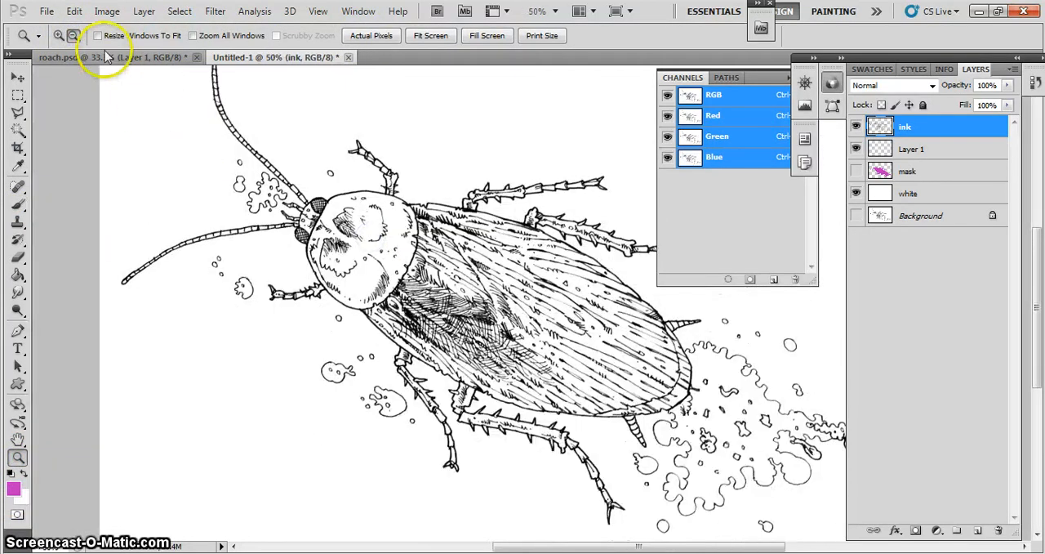
- Set the foreground color to magenta #c72ec5 and activate the Brush tool
{"action": "left_click", "coordinate": [59, 36]}
{"action": "left_click", "coordinate": [398, 258]}
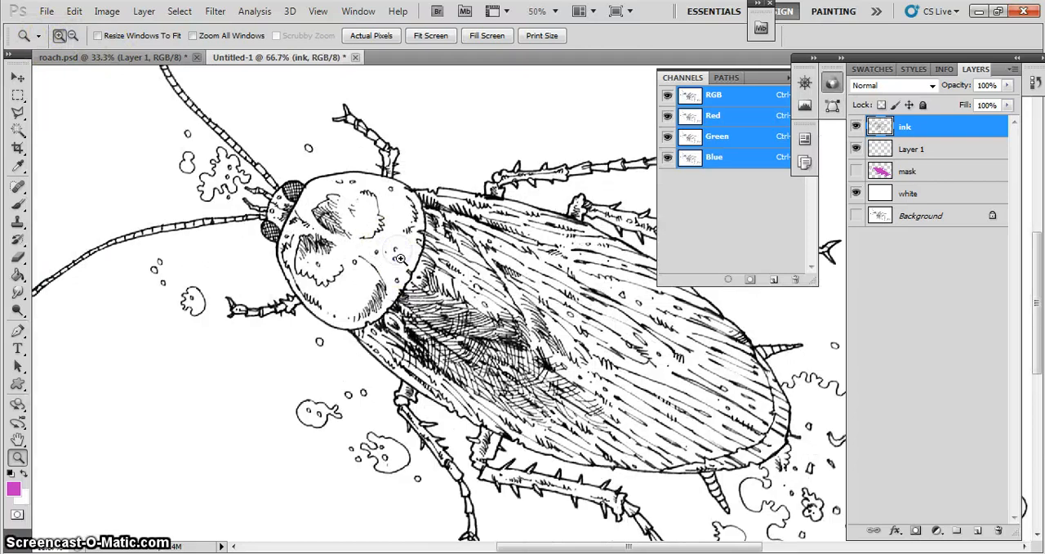
{"action": "left_click", "coordinate": [413, 249]}
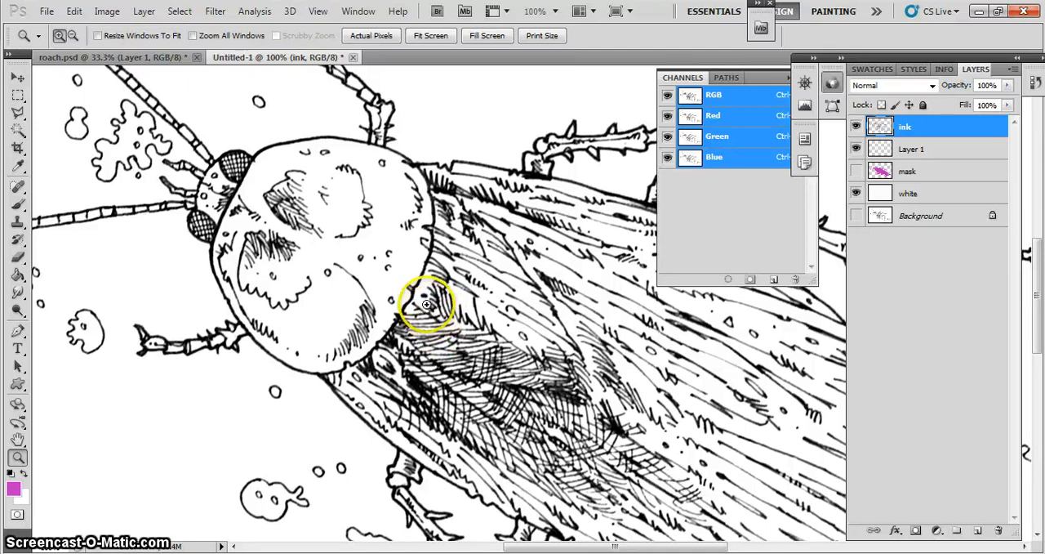
{"action": "left_click", "coordinate": [18, 205]}
{"action": "left_click", "coordinate": [14, 490]}
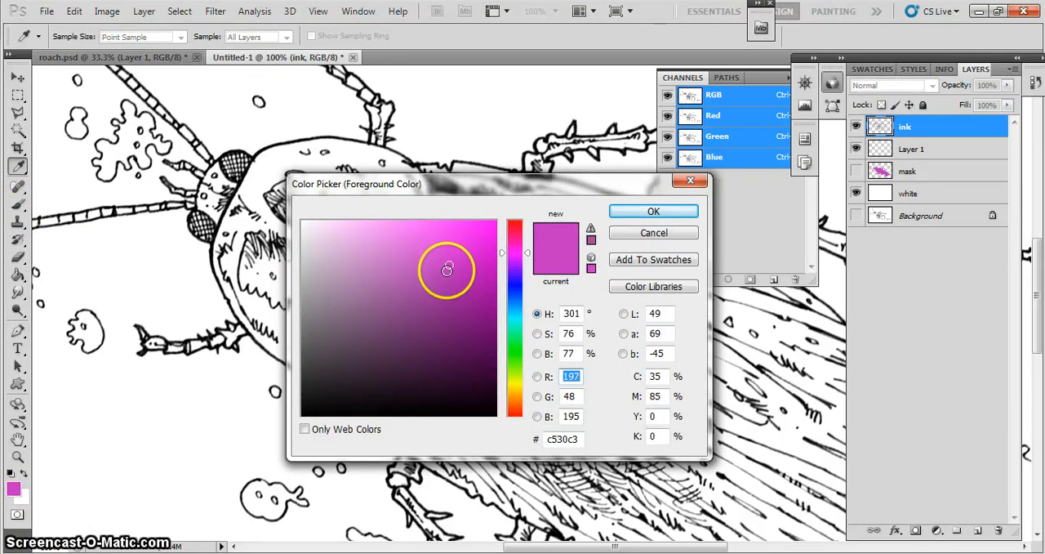
{"action": "left_click", "coordinate": [452, 263]}
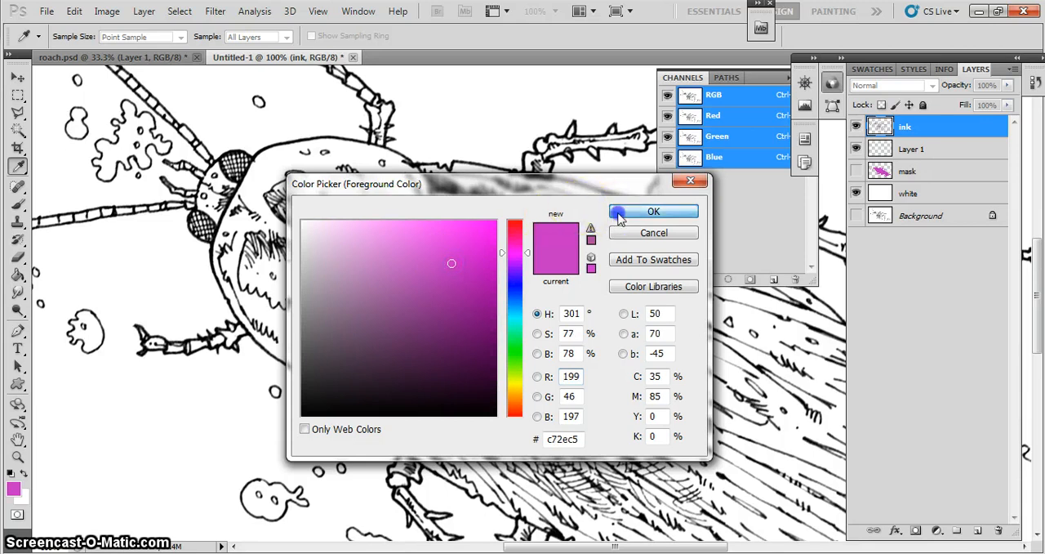
{"action": "left_click", "coordinate": [653, 211]}
{"action": "key", "text": "b"}
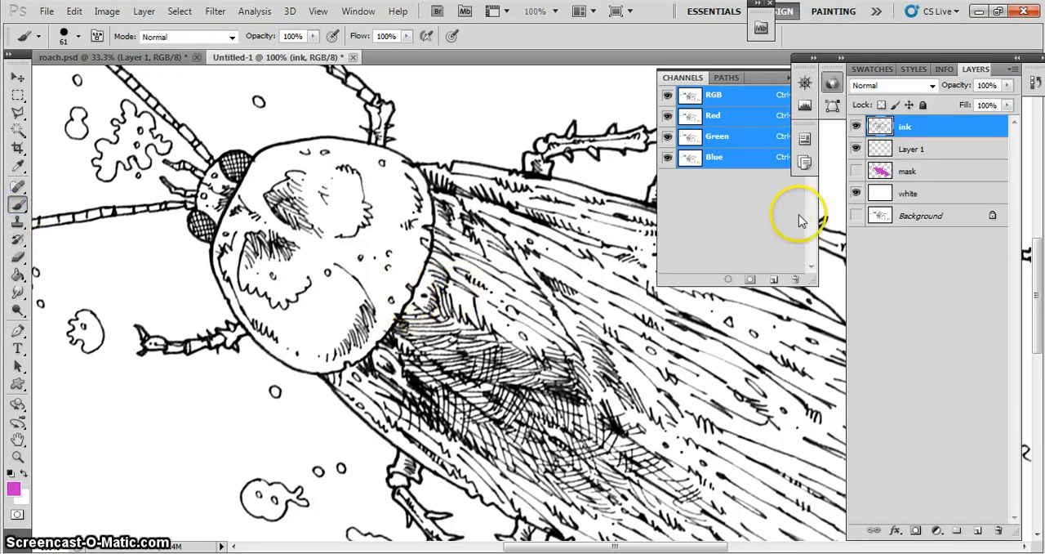
- Roughly paint magenta on Layer 1 over most of the roach's rounded head shield and its lower front leg with the 61-pixel brush
{"action": "left_click", "coordinate": [918, 150]}
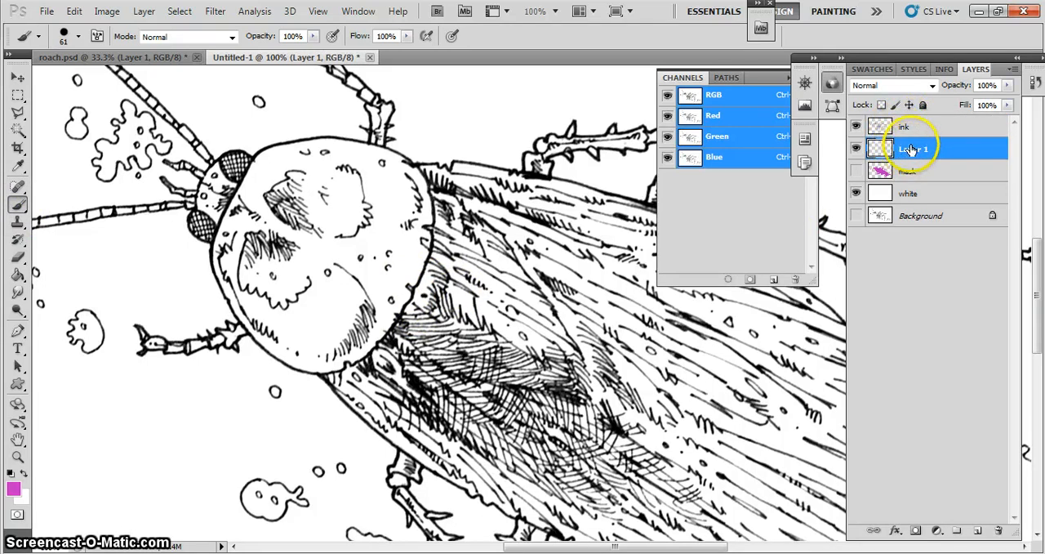
{"action": "mouse_move", "coordinate": [432, 296]}
{"action": "left_mouse_down"}
{"action": "mouse_move", "coordinate": [383, 304]}
{"action": "mouse_move", "coordinate": [420, 309]}
{"action": "mouse_move", "coordinate": [430, 288]}
{"action": "mouse_move", "coordinate": [413, 259]}
{"action": "mouse_move", "coordinate": [402, 186]}
{"action": "mouse_move", "coordinate": [373, 163]}
{"action": "mouse_move", "coordinate": [264, 175]}
{"action": "mouse_move", "coordinate": [273, 172]}
{"action": "mouse_move", "coordinate": [283, 202]}
{"action": "mouse_move", "coordinate": [360, 204]}
{"action": "left_mouse_up"}
{"action": "mouse_move", "coordinate": [442, 216]}
{"action": "left_mouse_down"}
{"action": "mouse_move", "coordinate": [408, 186]}
{"action": "mouse_move", "coordinate": [450, 211]}
{"action": "mouse_move", "coordinate": [338, 234]}
{"action": "mouse_move", "coordinate": [338, 280]}
{"action": "mouse_move", "coordinate": [313, 237]}
{"action": "mouse_move", "coordinate": [287, 299]}
{"action": "left_mouse_up"}
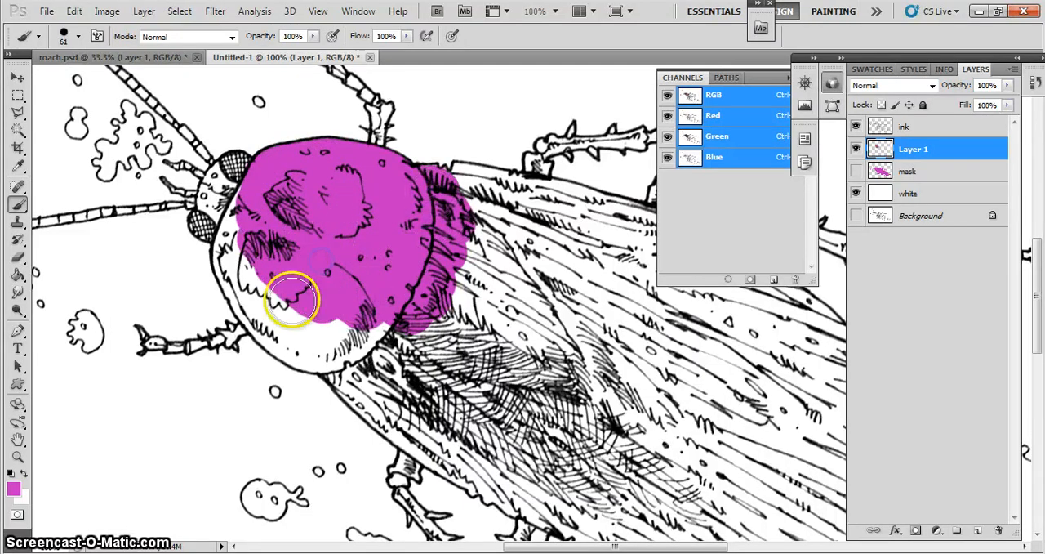
{"action": "left_click", "coordinate": [143, 337]}
{"action": "mouse_move", "coordinate": [143, 337]}
{"action": "left_mouse_down"}
{"action": "mouse_move", "coordinate": [197, 348]}
{"action": "mouse_move", "coordinate": [268, 325]}
{"action": "left_mouse_up"}
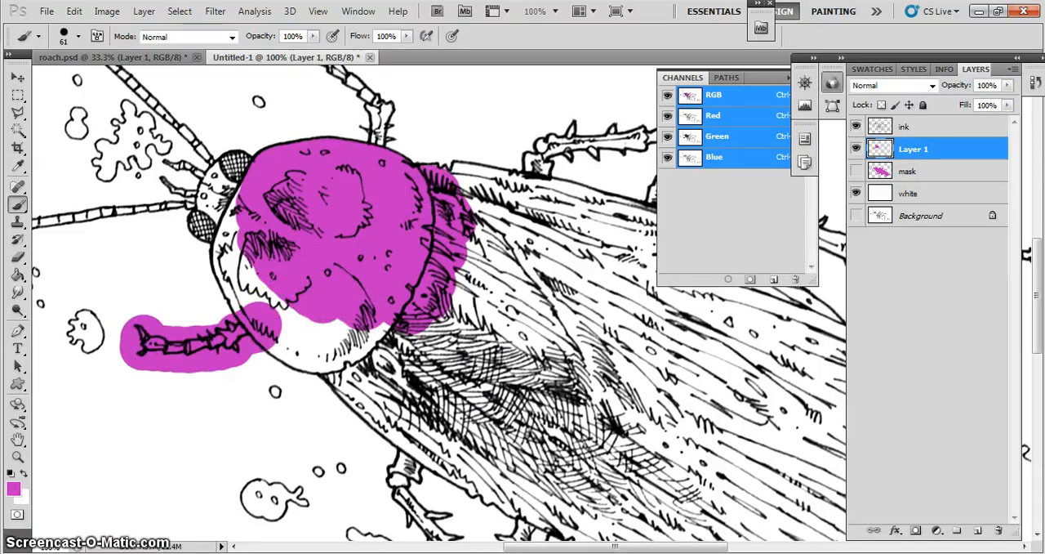
- Erase the magenta spilling past the front leg's claw and along its edges on Layer 1 with the 16-pixel Eraser
{"action": "left_click", "coordinate": [19, 459]}
{"action": "left_click", "coordinate": [214, 359]}
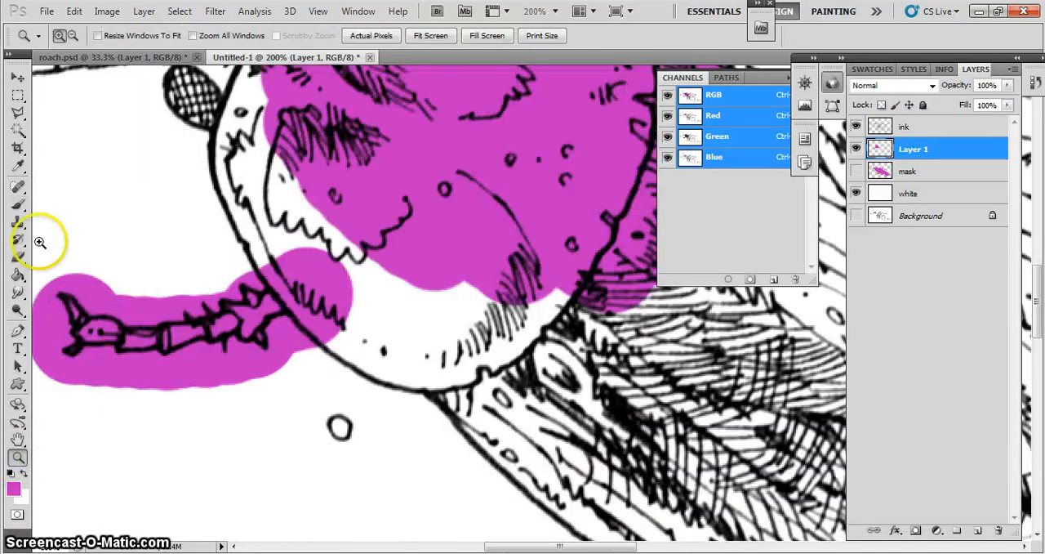
{"action": "left_click", "coordinate": [16, 258]}
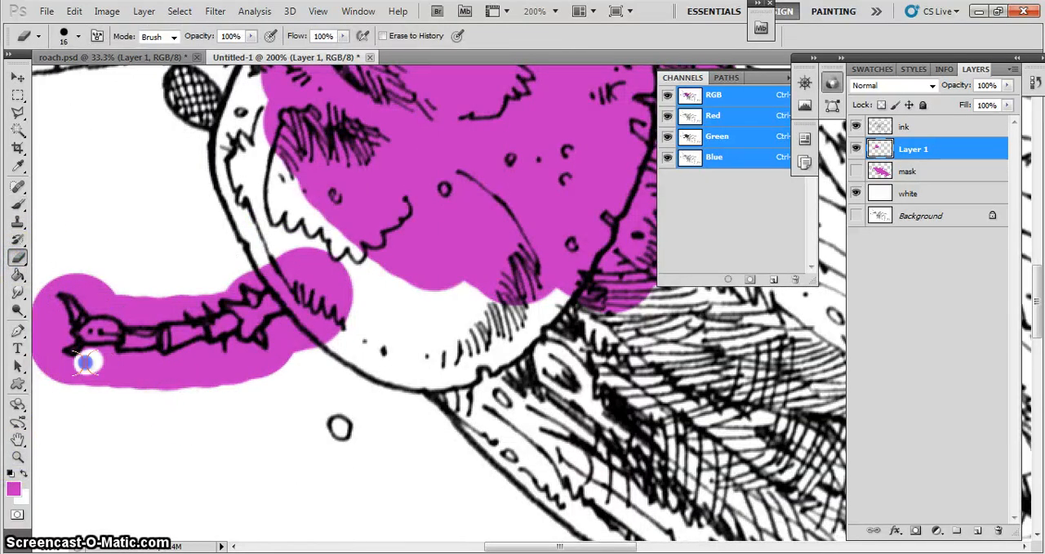
{"action": "left_click_drag", "start_coordinate": [85, 362], "coordinate": [166, 372]}
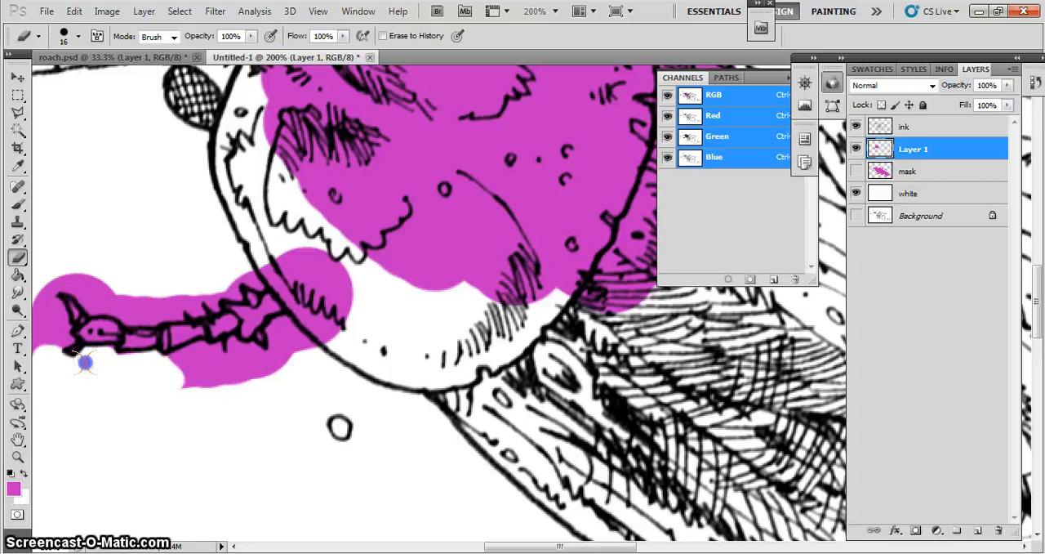
{"action": "left_click_drag", "start_coordinate": [49, 312], "coordinate": [33, 338]}
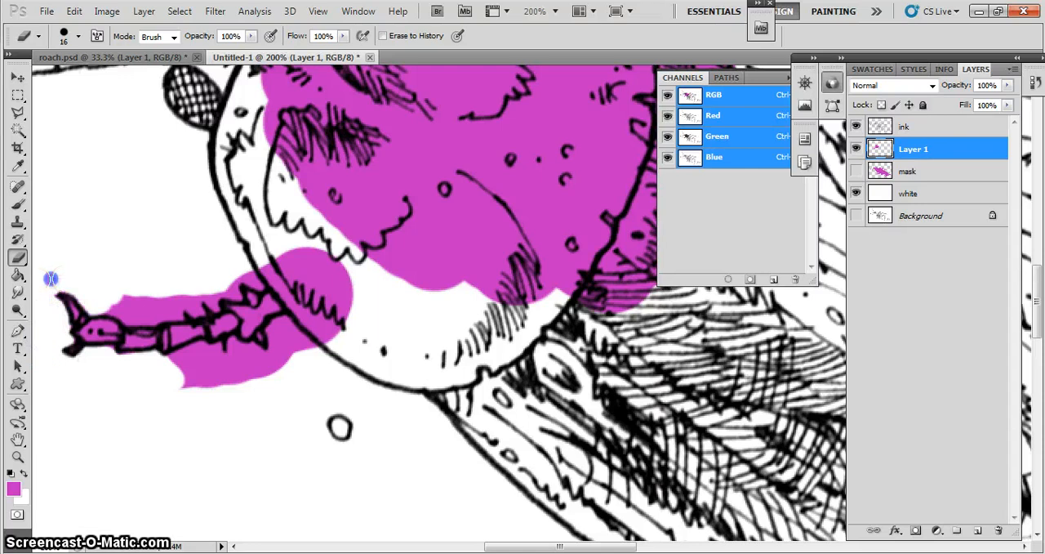
{"action": "left_click_drag", "start_coordinate": [140, 310], "coordinate": [184, 304]}
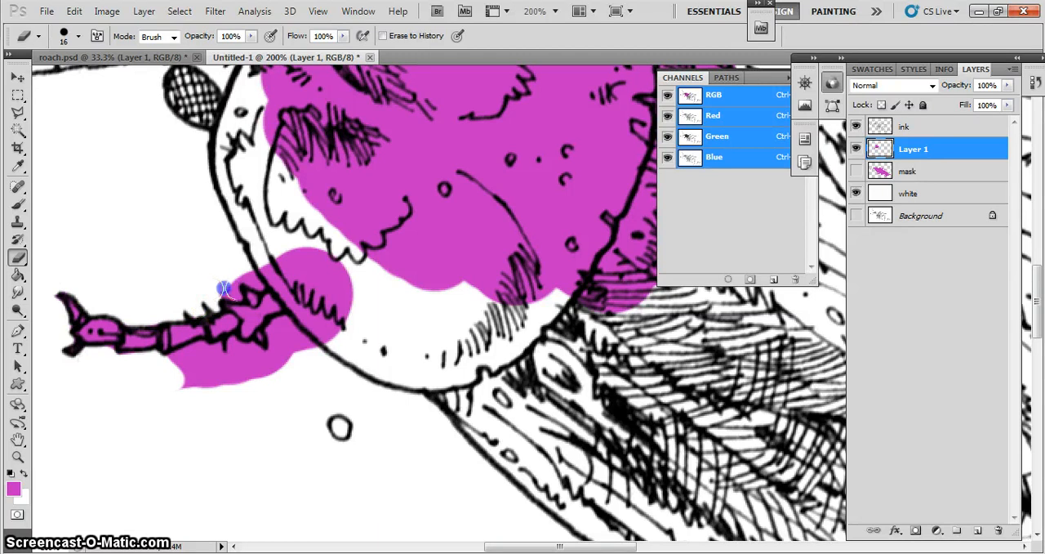
{"action": "key", "text": "ctrl+minus"}
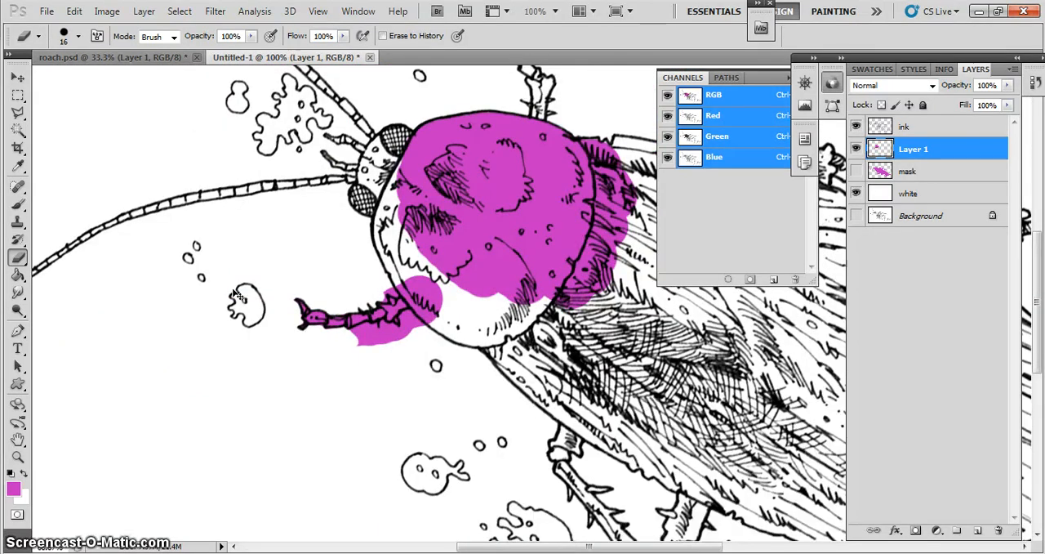
- Delete Layer 1 with the rough magenta painting and show the finished mask layer beneath the ink line art
{"action": "key", "text": "ctrl+minus"}
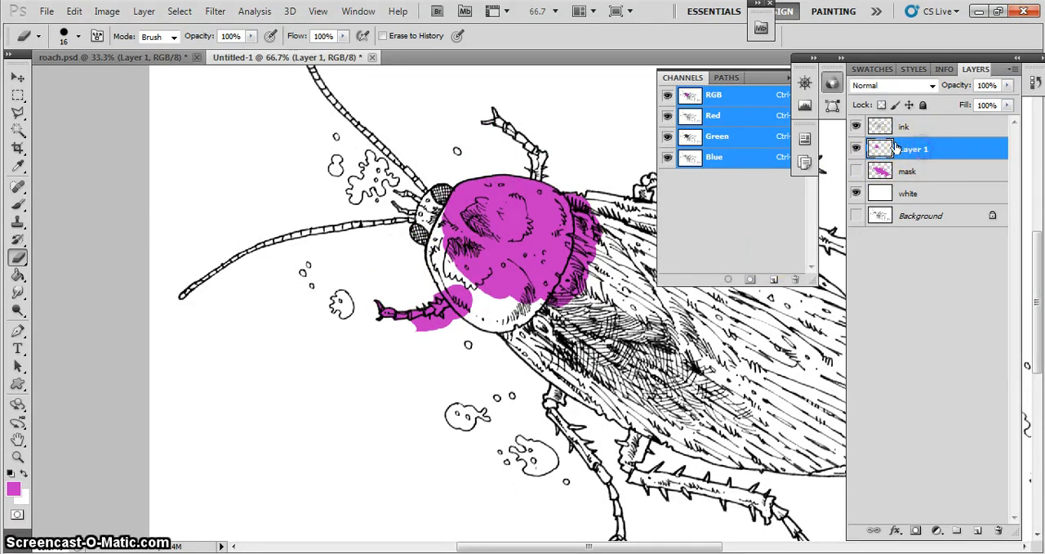
{"action": "left_click_drag", "start_coordinate": [896, 148], "coordinate": [896, 161]}
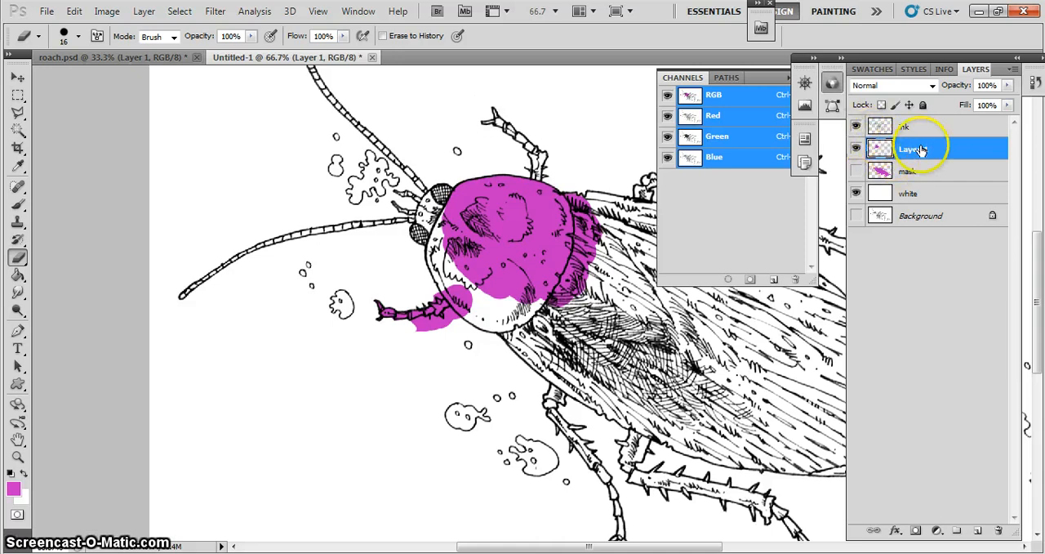
{"action": "left_click_drag", "start_coordinate": [927, 151], "coordinate": [1002, 530]}
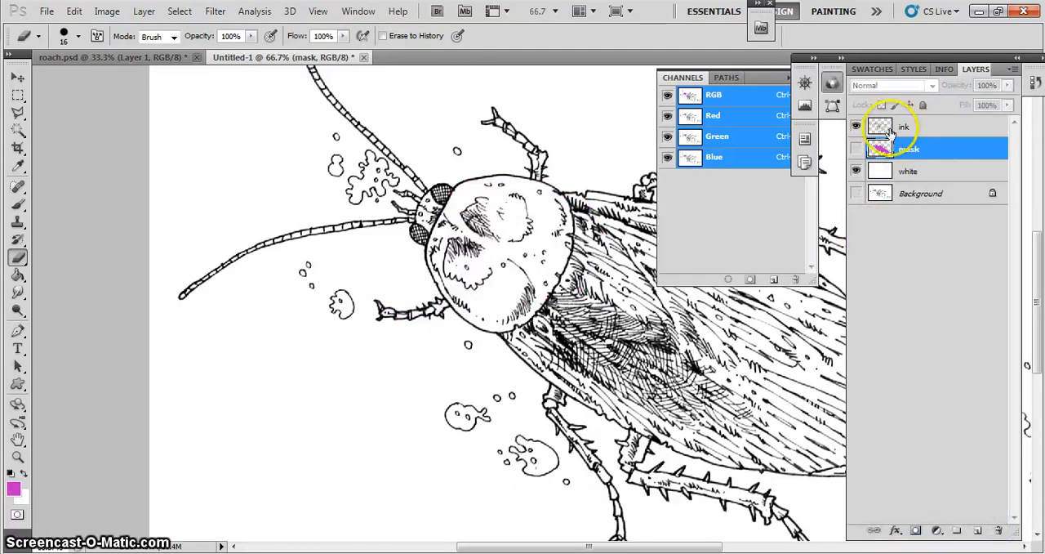
{"action": "left_click", "coordinate": [855, 149]}
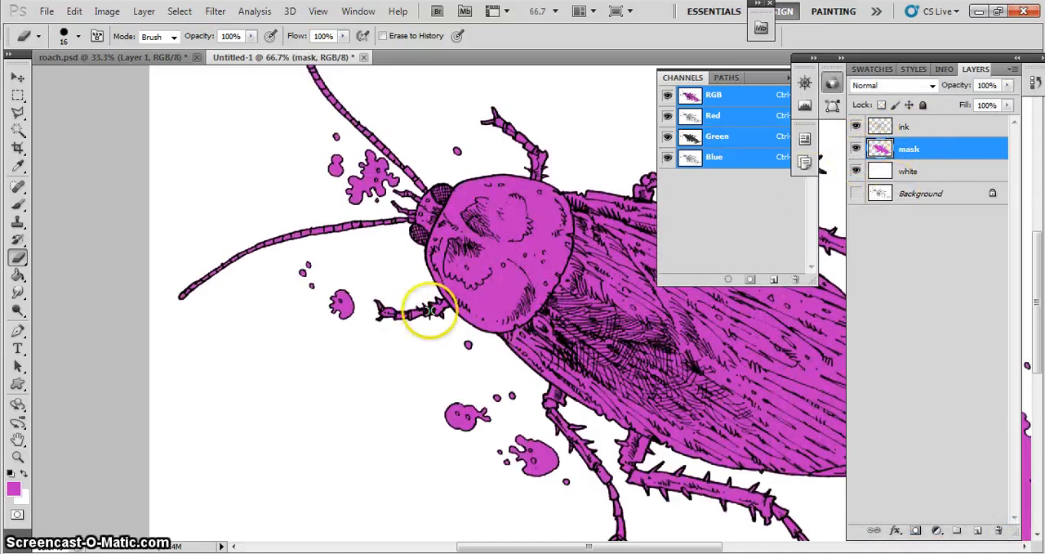
{"action": "scroll", "coordinate": [436, 314], "scroll_direction": "down", "scroll_amount": 1}
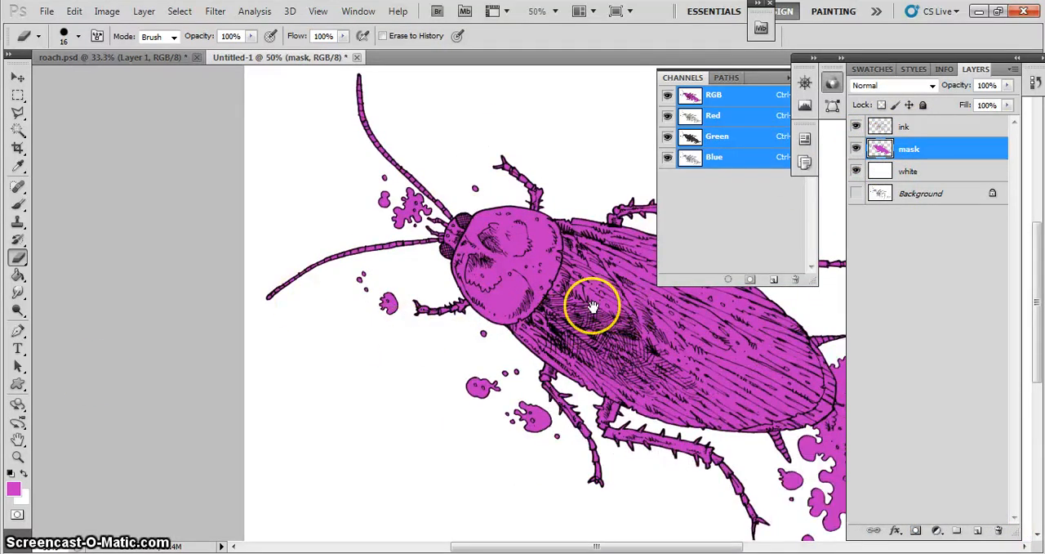
{"action": "left_click_drag", "start_coordinate": [595, 303], "coordinate": [506, 314]}
- Select the roach and add the separate splats beside its head to the selection, using the Magic Wand on the mask layer
{"action": "left_click", "coordinate": [921, 149]}
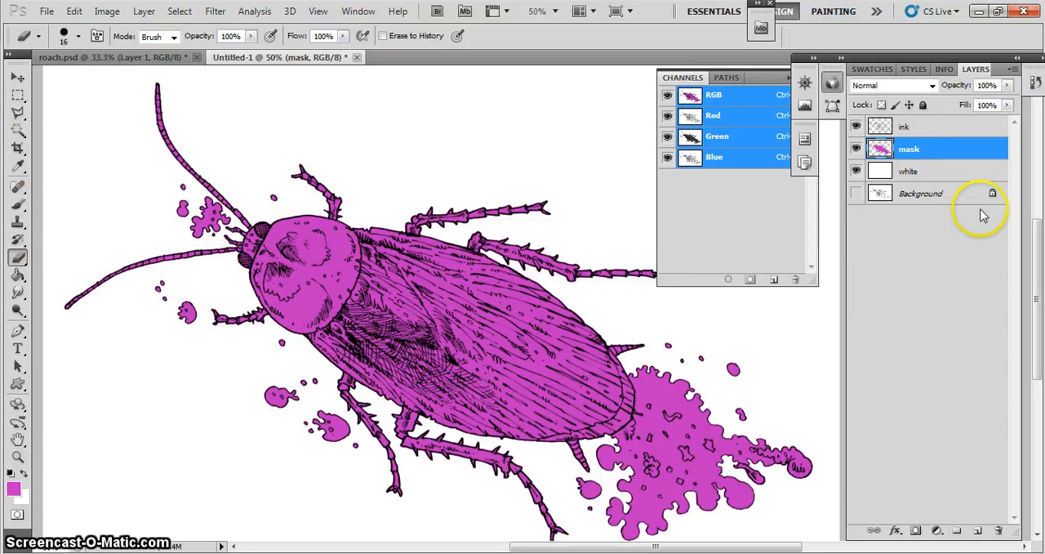
{"action": "left_click", "coordinate": [18, 130]}
{"action": "left_click", "coordinate": [408, 347]}
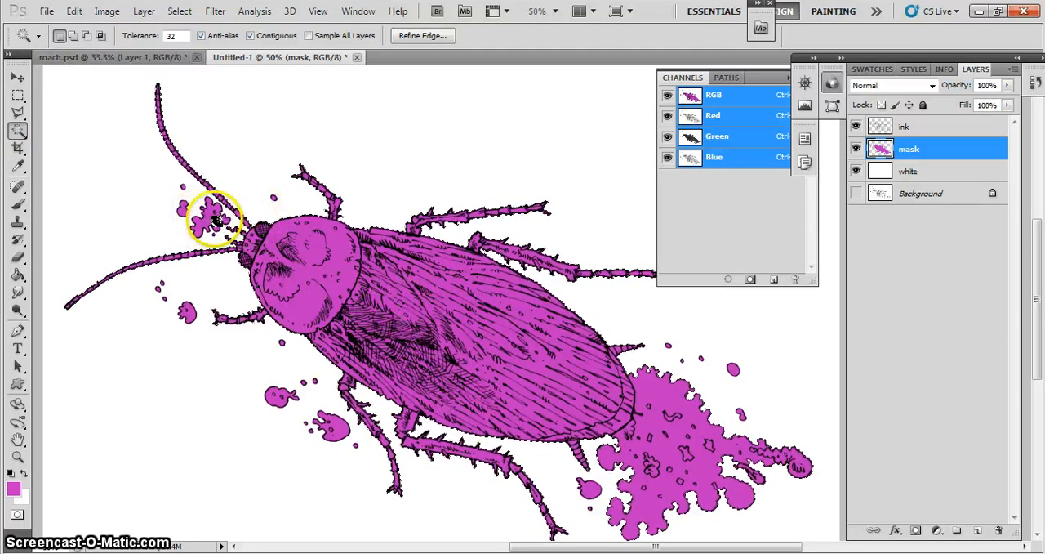
{"action": "key", "text": "shift"}
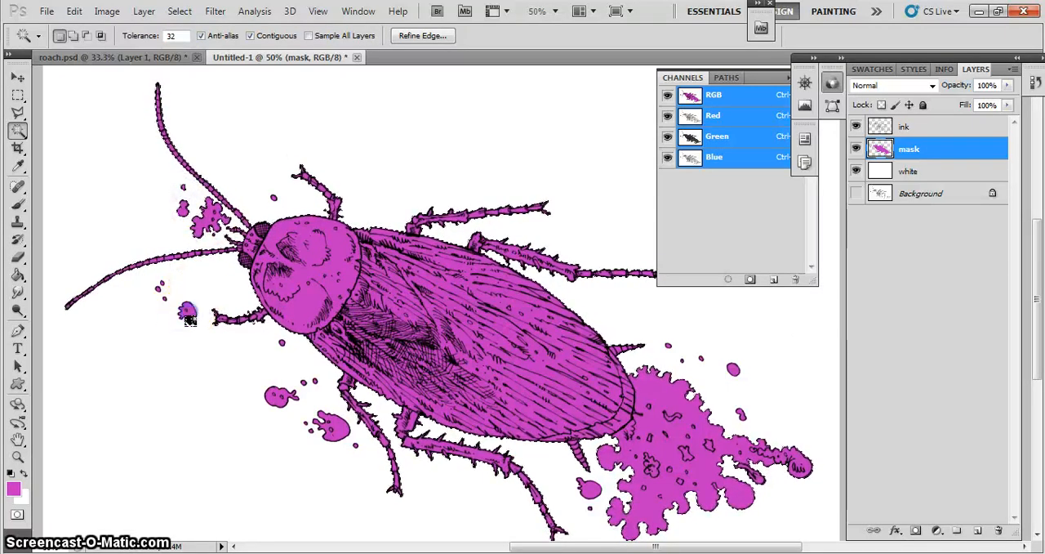
{"action": "left_click", "coordinate": [184, 312]}
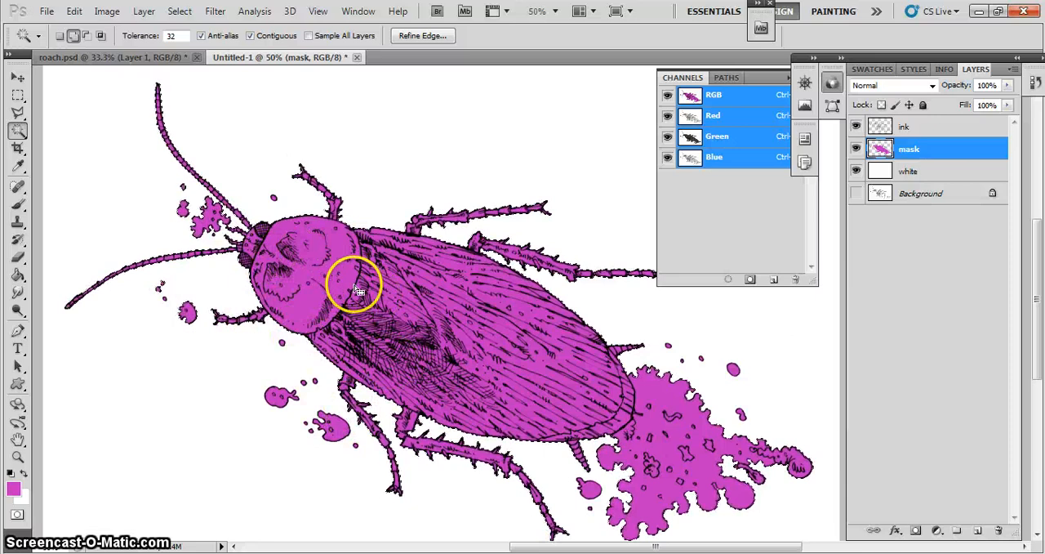
- Hide the mask layer and add a new empty layer directly beneath the ink layer, keeping the selection active
{"action": "left_click", "coordinate": [856, 148]}
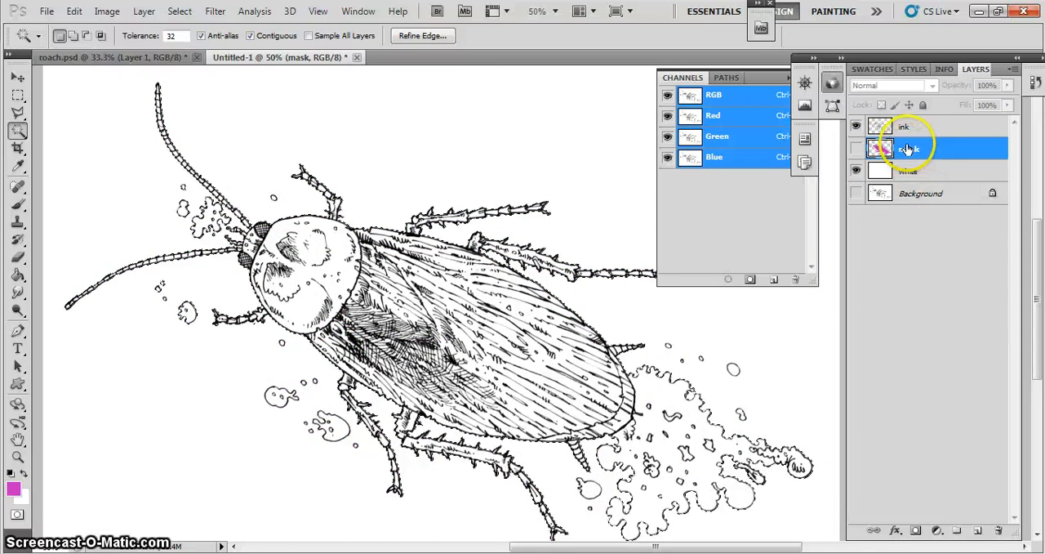
{"action": "left_click", "coordinate": [144, 12]}
{"action": "mouse_move", "coordinate": [147, 27]}
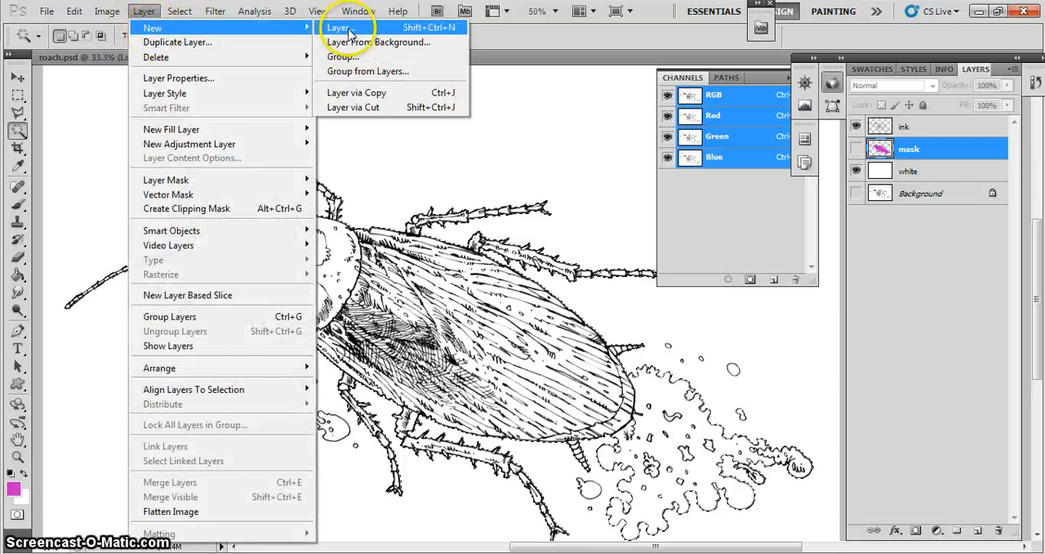
{"action": "left_click", "coordinate": [974, 490]}
{"action": "left_click", "coordinate": [981, 532]}
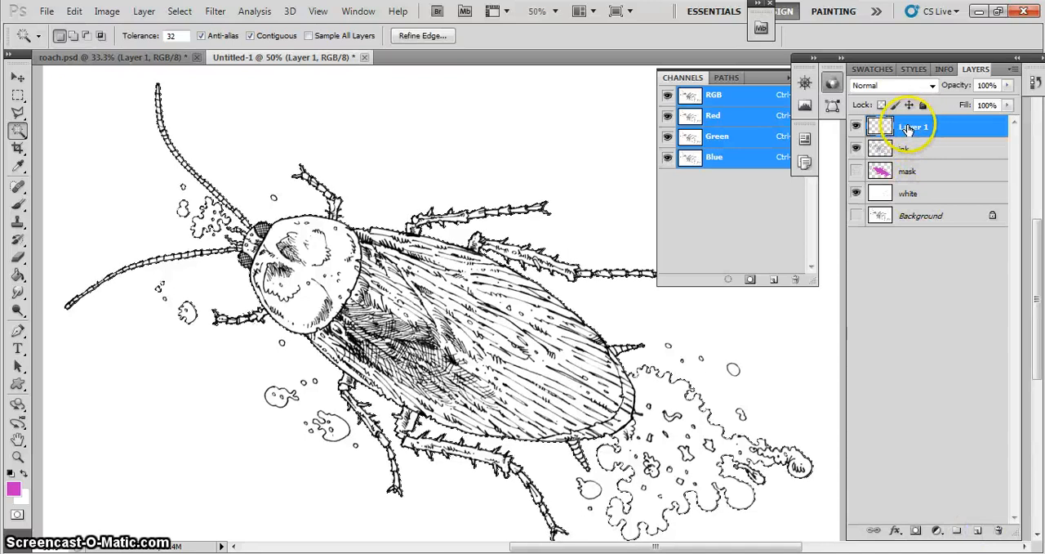
{"action": "left_click_drag", "start_coordinate": [908, 128], "coordinate": [906, 160]}
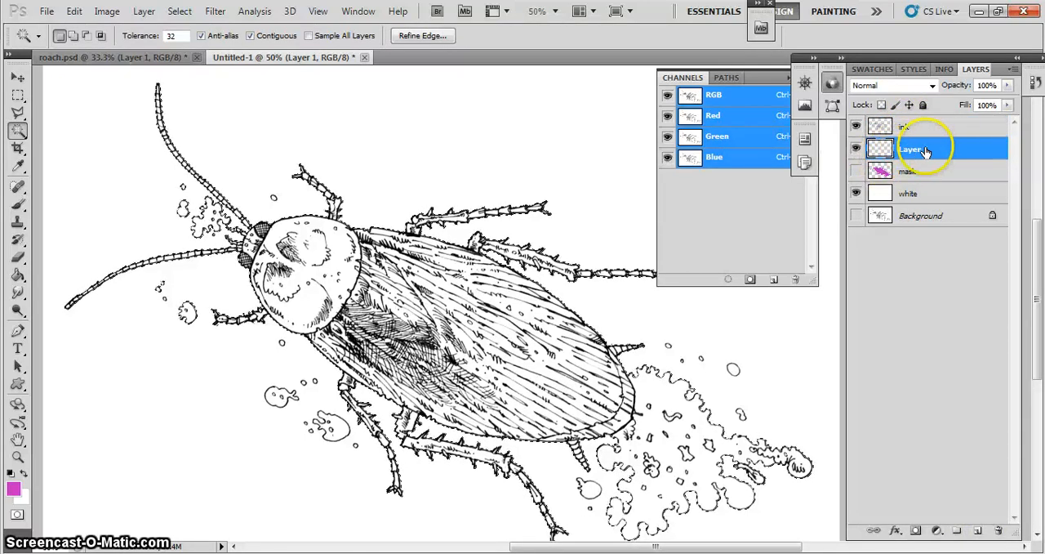
- Set the foreground color to a medium orange-brown
{"action": "left_click", "coordinate": [13, 489]}
{"action": "left_click_drag", "start_coordinate": [520, 321], "coordinate": [520, 324]}
{"action": "mouse_move", "coordinate": [419, 302]}
{"action": "left_mouse_down"}
{"action": "mouse_move", "coordinate": [422, 280]}
{"action": "mouse_move", "coordinate": [396, 269]}
{"action": "left_mouse_up"}
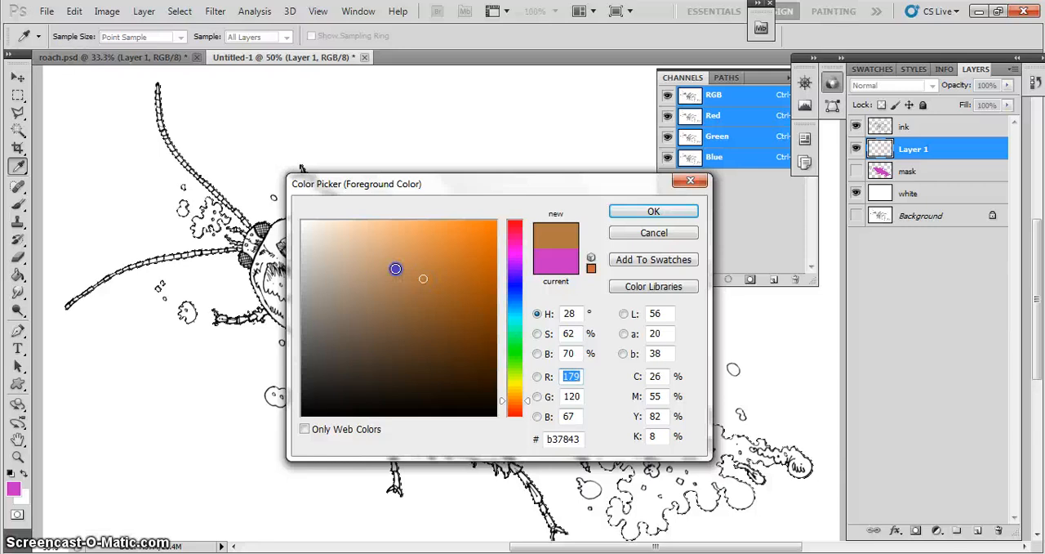
{"action": "left_click", "coordinate": [416, 288]}
{"action": "left_click", "coordinate": [637, 210]}
{"action": "key", "text": "w"}
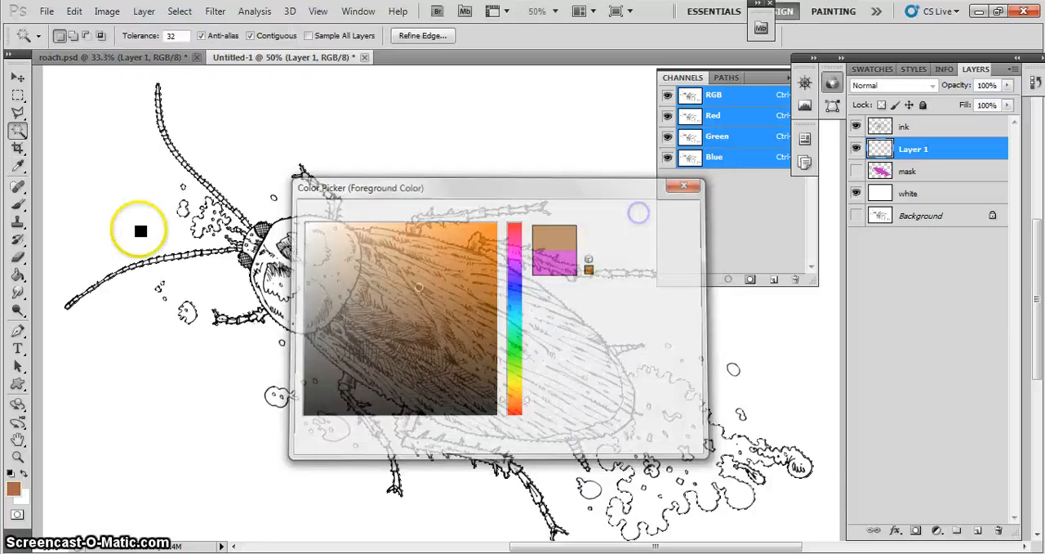
- Paint brown over the roach's head, body, legs and antennae on Layer 1 inside the selection, using a 129-pixel brush
{"action": "left_click", "coordinate": [20, 206]}
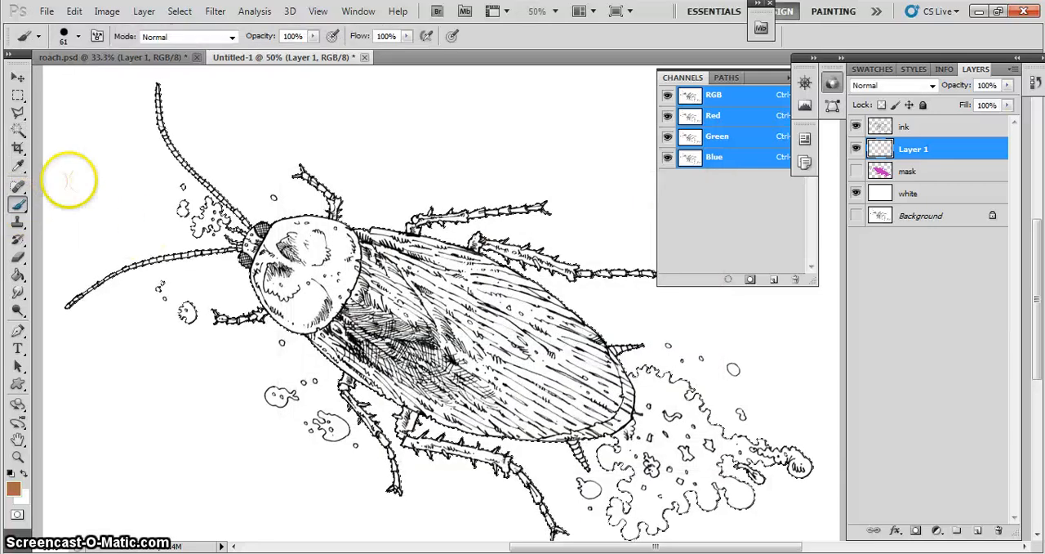
{"action": "left_click", "coordinate": [78, 35]}
{"action": "left_click_drag", "start_coordinate": [63, 85], "coordinate": [109, 79]}
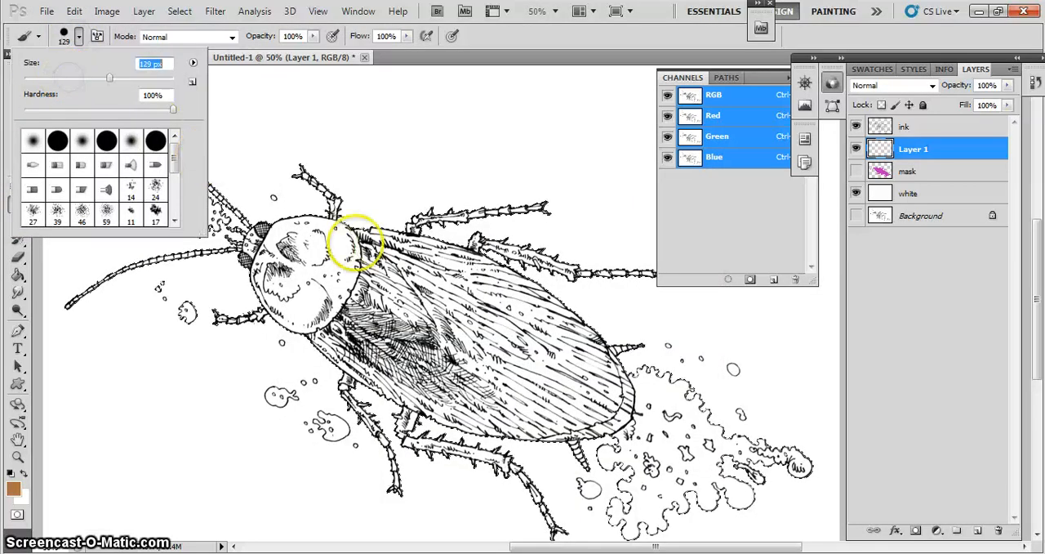
{"action": "mouse_move", "coordinate": [346, 255]}
{"action": "left_mouse_down"}
{"action": "mouse_move", "coordinate": [307, 214]}
{"action": "mouse_move", "coordinate": [260, 240]}
{"action": "mouse_move", "coordinate": [267, 261]}
{"action": "left_mouse_up"}
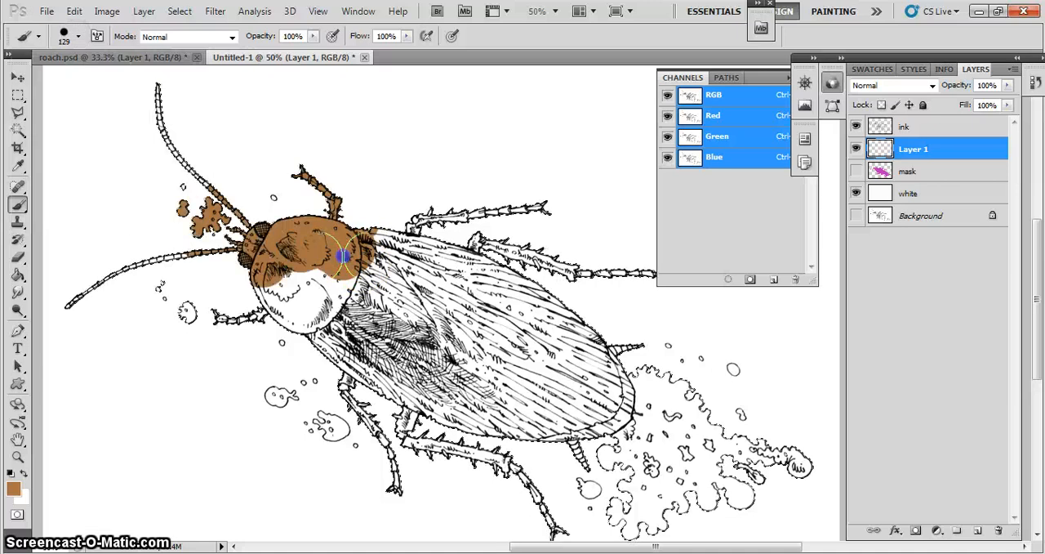
{"action": "mouse_move", "coordinate": [343, 261]}
{"action": "left_mouse_down"}
{"action": "mouse_move", "coordinate": [294, 323]}
{"action": "mouse_move", "coordinate": [221, 319]}
{"action": "left_mouse_up"}
{"action": "mouse_move", "coordinate": [343, 256]}
{"action": "left_mouse_down"}
{"action": "mouse_move", "coordinate": [394, 236]}
{"action": "mouse_move", "coordinate": [378, 221]}
{"action": "mouse_move", "coordinate": [532, 219]}
{"action": "mouse_move", "coordinate": [522, 221]}
{"action": "mouse_move", "coordinate": [602, 273]}
{"action": "mouse_move", "coordinate": [660, 279]}
{"action": "mouse_move", "coordinate": [514, 310]}
{"action": "mouse_move", "coordinate": [356, 239]}
{"action": "mouse_move", "coordinate": [409, 307]}
{"action": "mouse_move", "coordinate": [370, 332]}
{"action": "mouse_move", "coordinate": [360, 362]}
{"action": "mouse_move", "coordinate": [401, 488]}
{"action": "mouse_move", "coordinate": [414, 429]}
{"action": "mouse_move", "coordinate": [443, 423]}
{"action": "mouse_move", "coordinate": [465, 444]}
{"action": "mouse_move", "coordinate": [401, 427]}
{"action": "mouse_move", "coordinate": [528, 490]}
{"action": "mouse_move", "coordinate": [557, 525]}
{"action": "mouse_move", "coordinate": [509, 493]}
{"action": "mouse_move", "coordinate": [511, 408]}
{"action": "mouse_move", "coordinate": [567, 430]}
{"action": "mouse_move", "coordinate": [580, 455]}
{"action": "mouse_move", "coordinate": [572, 435]}
{"action": "mouse_move", "coordinate": [585, 414]}
{"action": "mouse_move", "coordinate": [614, 407]}
{"action": "mouse_move", "coordinate": [609, 345]}
{"action": "mouse_move", "coordinate": [624, 336]}
{"action": "mouse_move", "coordinate": [538, 286]}
{"action": "mouse_move", "coordinate": [535, 342]}
{"action": "mouse_move", "coordinate": [496, 337]}
{"action": "mouse_move", "coordinate": [403, 274]}
{"action": "mouse_move", "coordinate": [470, 374]}
{"action": "mouse_move", "coordinate": [387, 332]}
{"action": "mouse_move", "coordinate": [487, 410]}
{"action": "mouse_move", "coordinate": [561, 389]}
{"action": "mouse_move", "coordinate": [539, 437]}
{"action": "mouse_move", "coordinate": [547, 440]}
{"action": "mouse_move", "coordinate": [581, 419]}
{"action": "mouse_move", "coordinate": [398, 341]}
{"action": "left_mouse_up"}
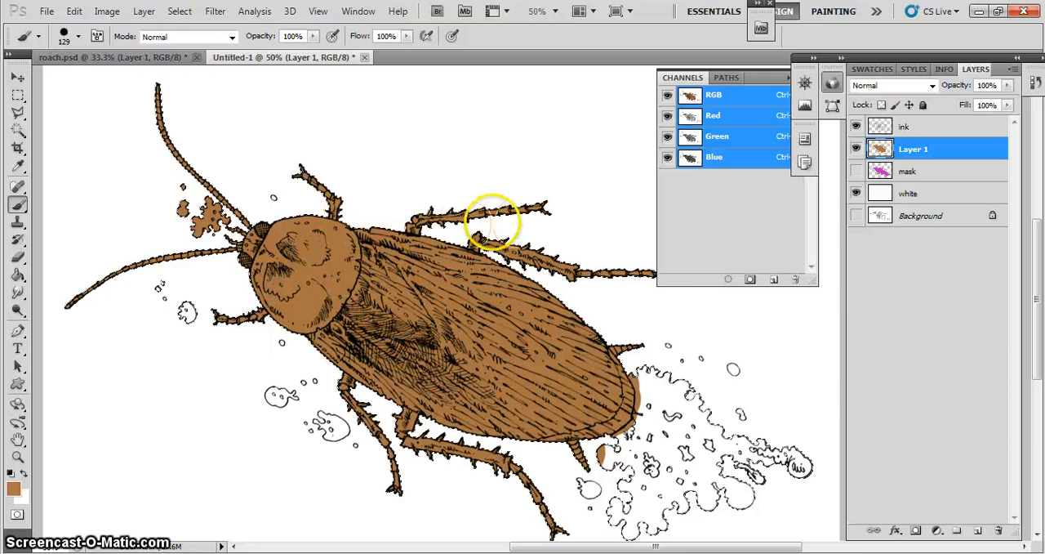
- Erase the brown from the splats beside the head and from the splatter behind the abdomen with the 16-pixel Eraser
{"action": "left_click", "coordinate": [18, 258]}
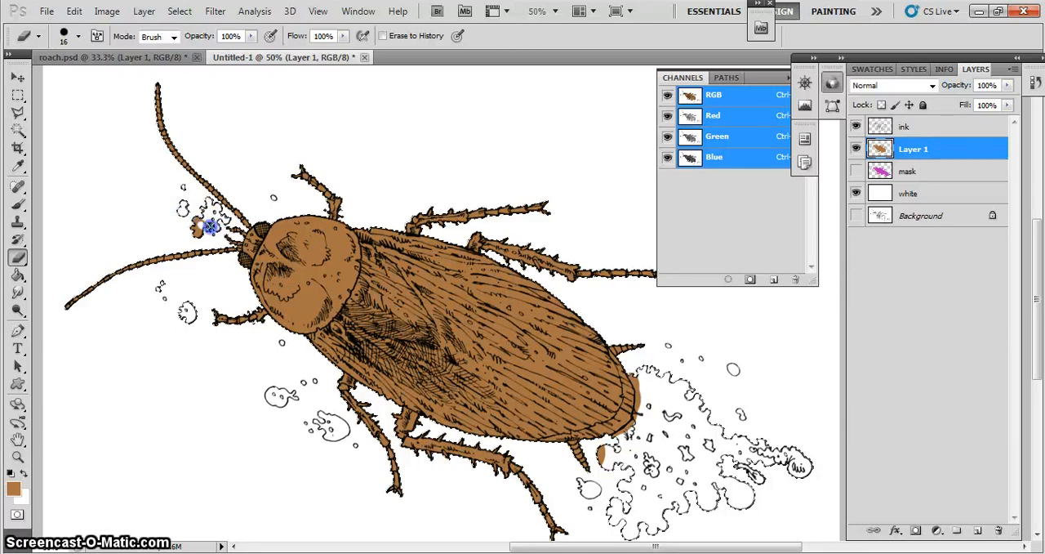
{"action": "left_click_drag", "start_coordinate": [196, 223], "coordinate": [206, 224]}
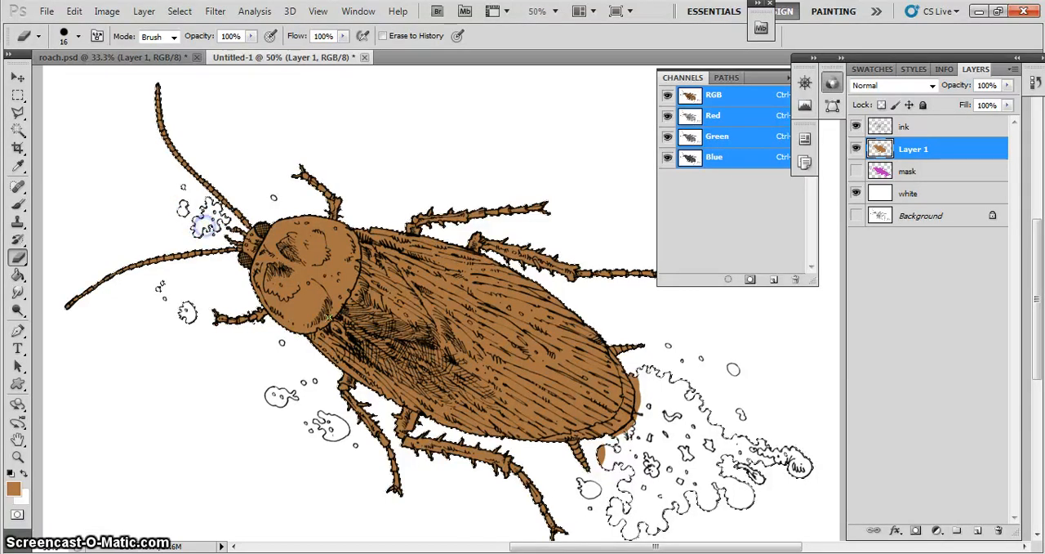
{"action": "mouse_move", "coordinate": [621, 450]}
{"action": "left_mouse_down"}
{"action": "mouse_move", "coordinate": [635, 413]}
{"action": "mouse_move", "coordinate": [635, 367]}
{"action": "left_mouse_up"}
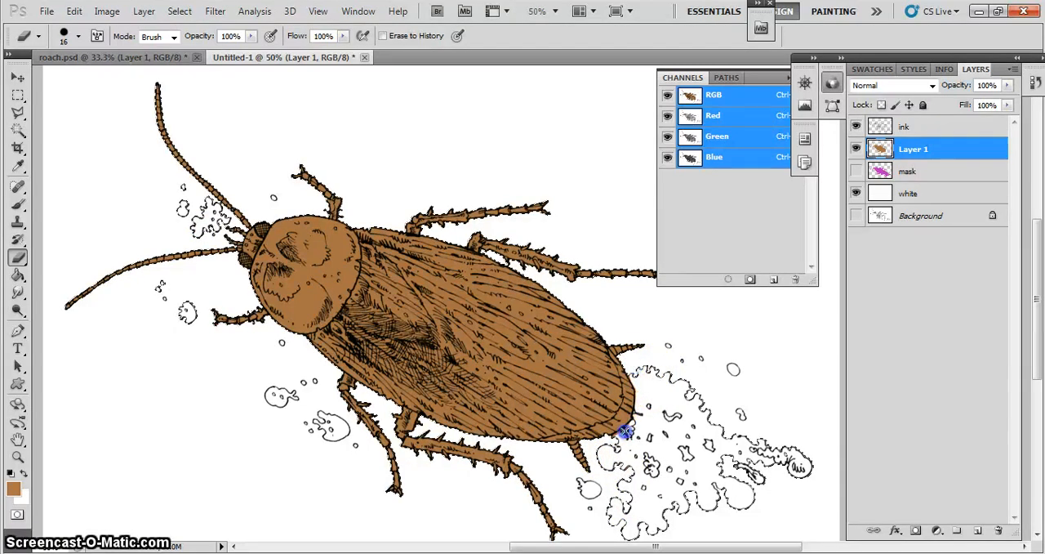
{"action": "left_click_drag", "start_coordinate": [612, 439], "coordinate": [618, 436]}
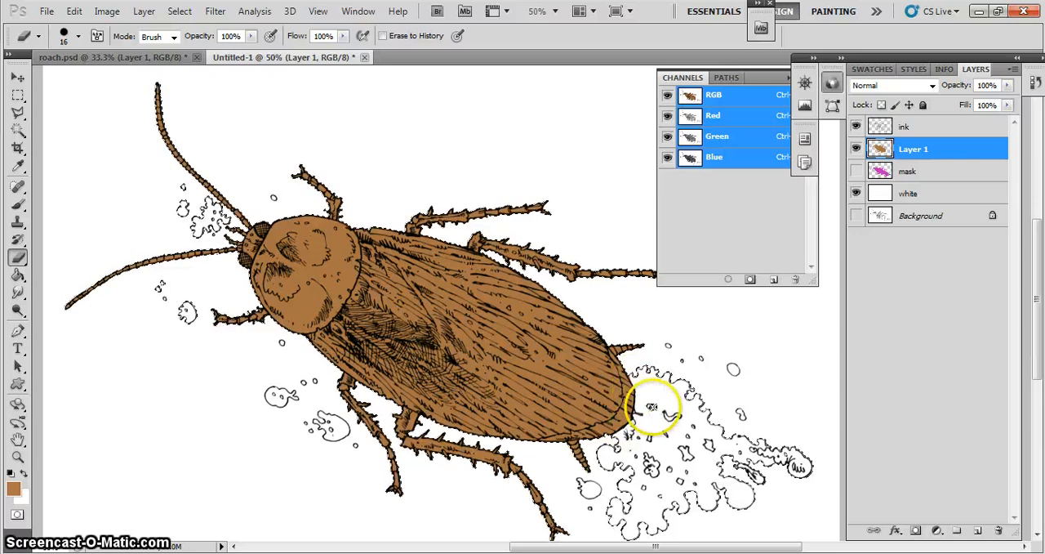
- Add a new layer above Layer 1 and set the foreground color to dark brown #341e0b
{"action": "left_click", "coordinate": [978, 532]}
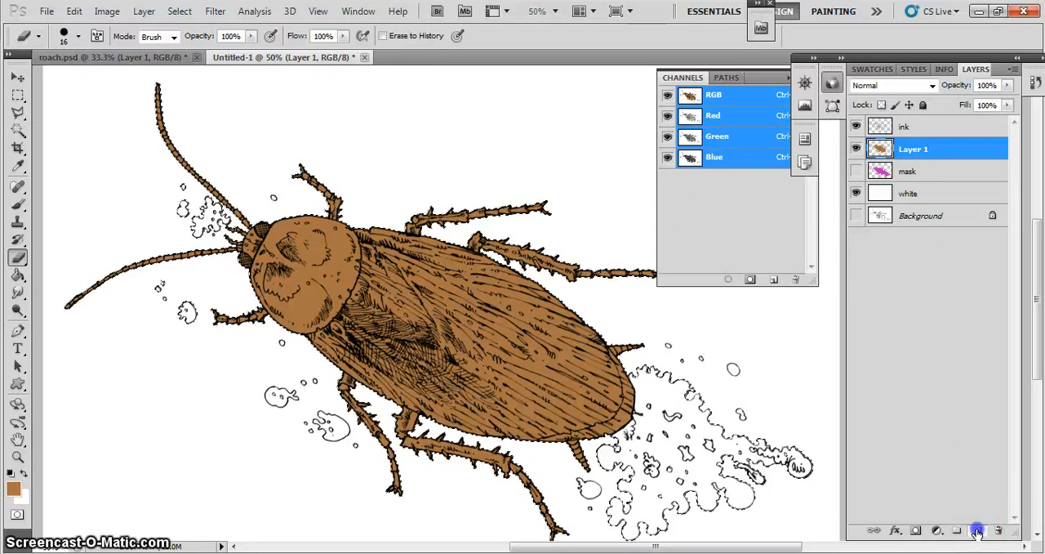
{"action": "left_click", "coordinate": [13, 491]}
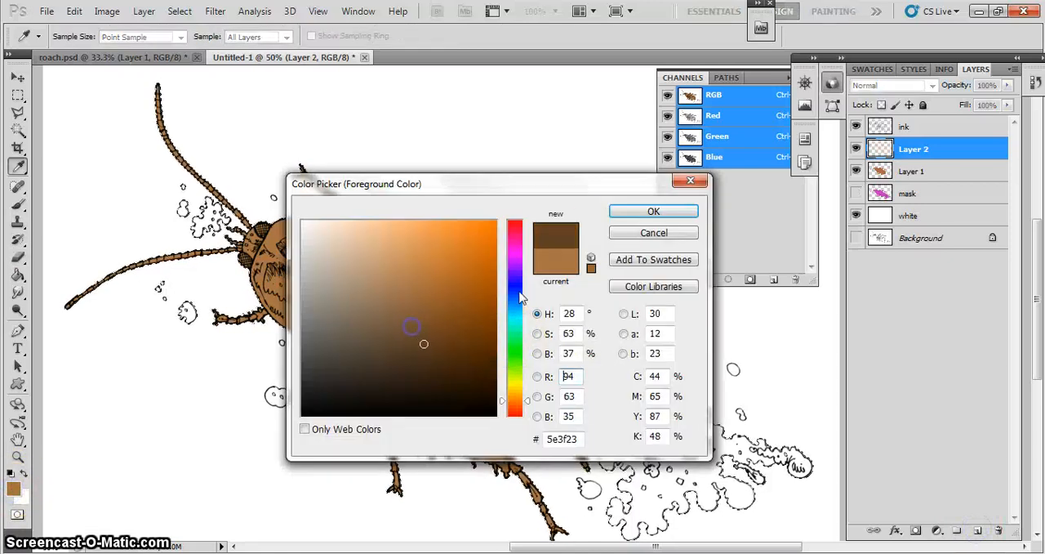
{"action": "left_click", "coordinate": [625, 210]}
{"action": "key", "text": "b"}
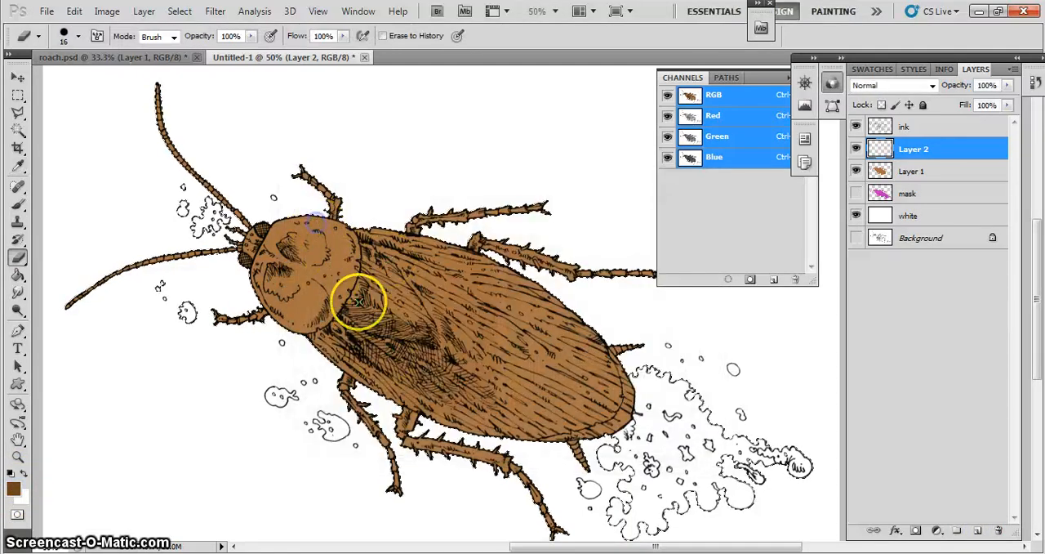
{"action": "left_click", "coordinate": [12, 490]}
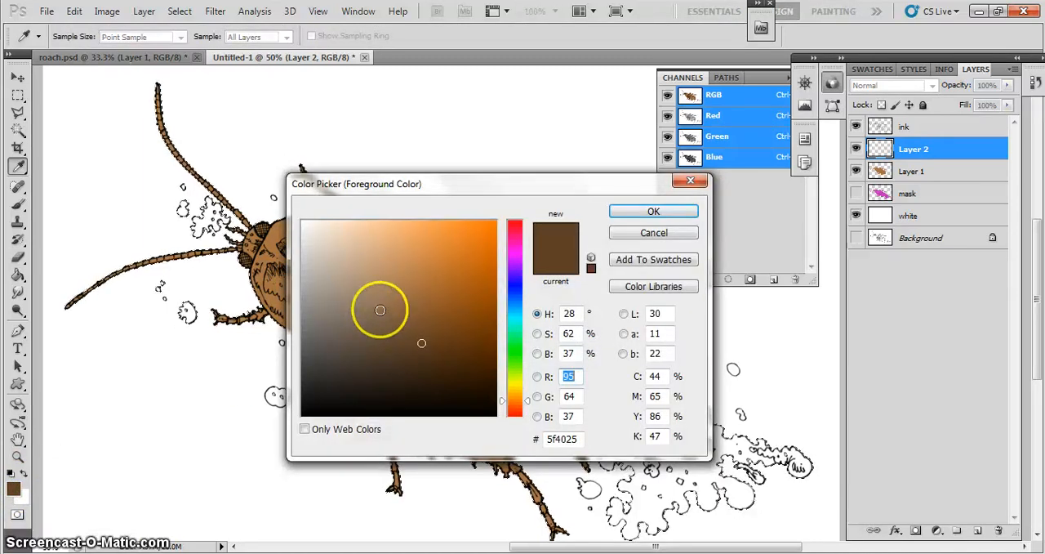
{"action": "left_click", "coordinate": [645, 211]}
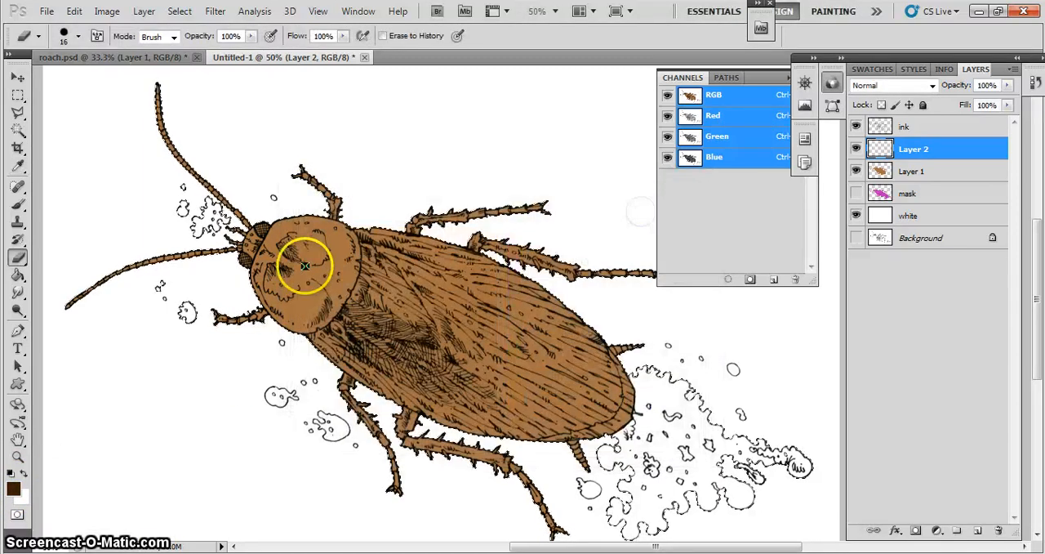
- Paint a dark brown spot on the head shield on Layer 2 with the 129-pixel brush, toggling the layer's visibility to compare
{"action": "left_click", "coordinate": [18, 204]}
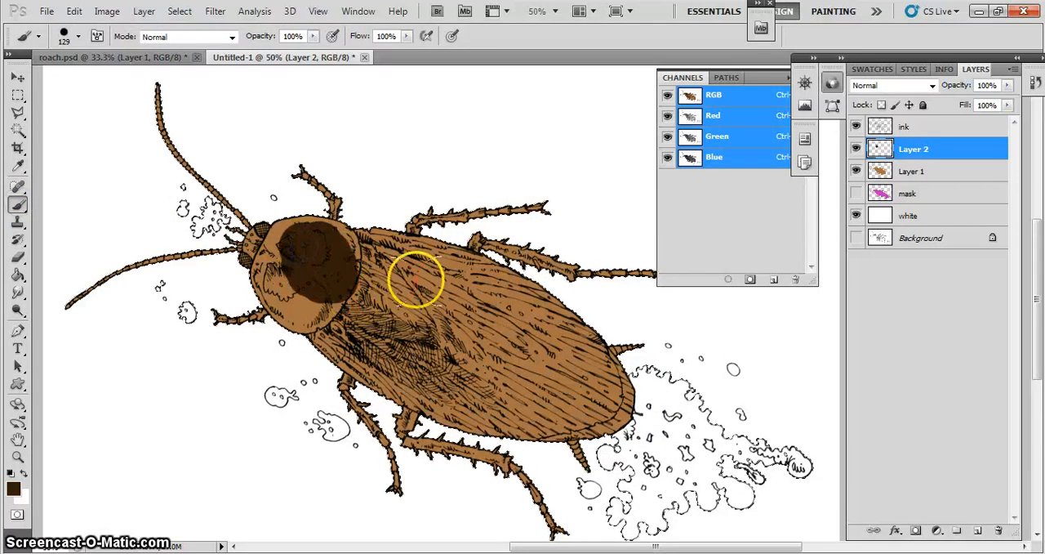
{"action": "left_click", "coordinate": [856, 149]}
{"action": "left_click", "coordinate": [856, 149]}
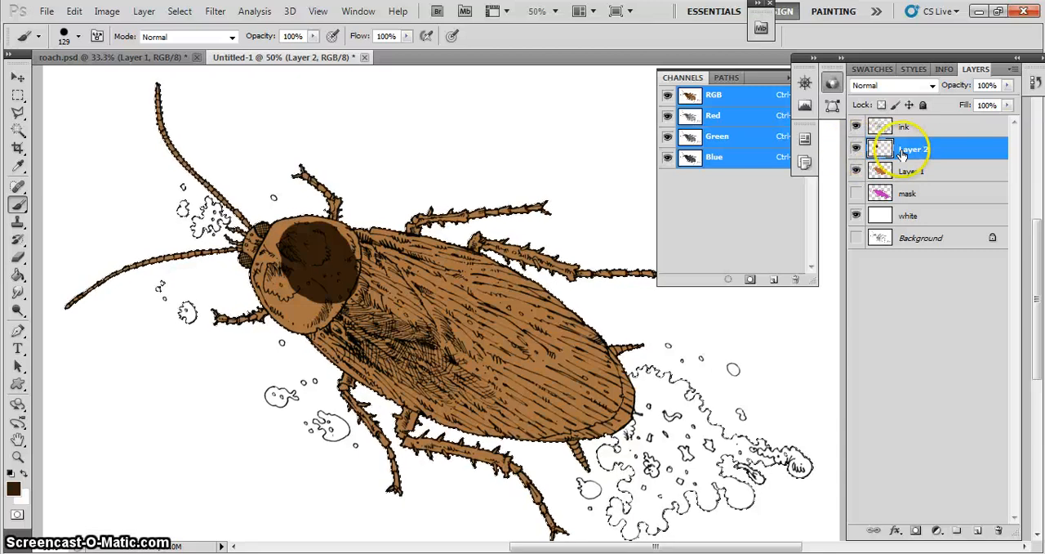
{"action": "left_click", "coordinate": [856, 149]}
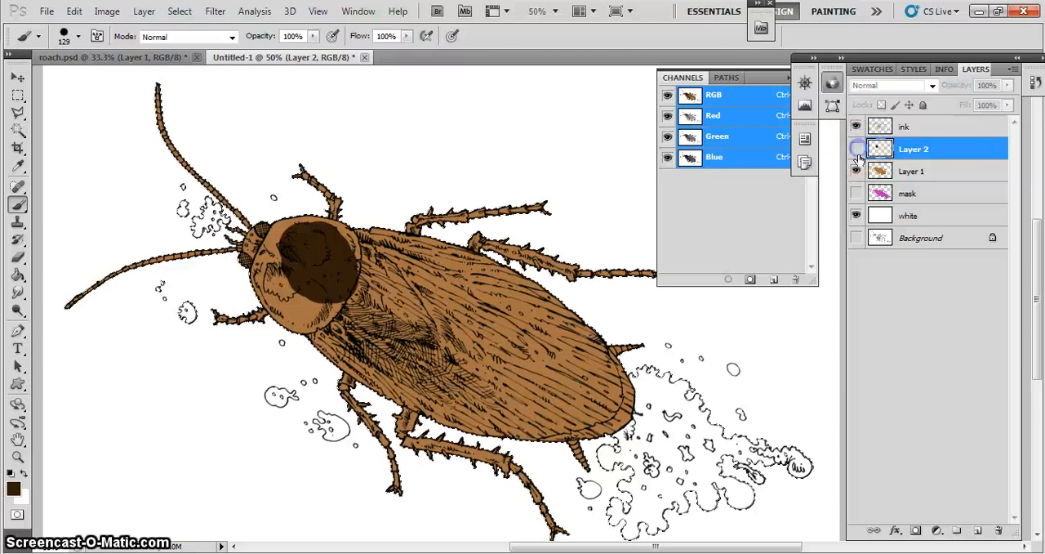
{"action": "left_click", "coordinate": [856, 149]}
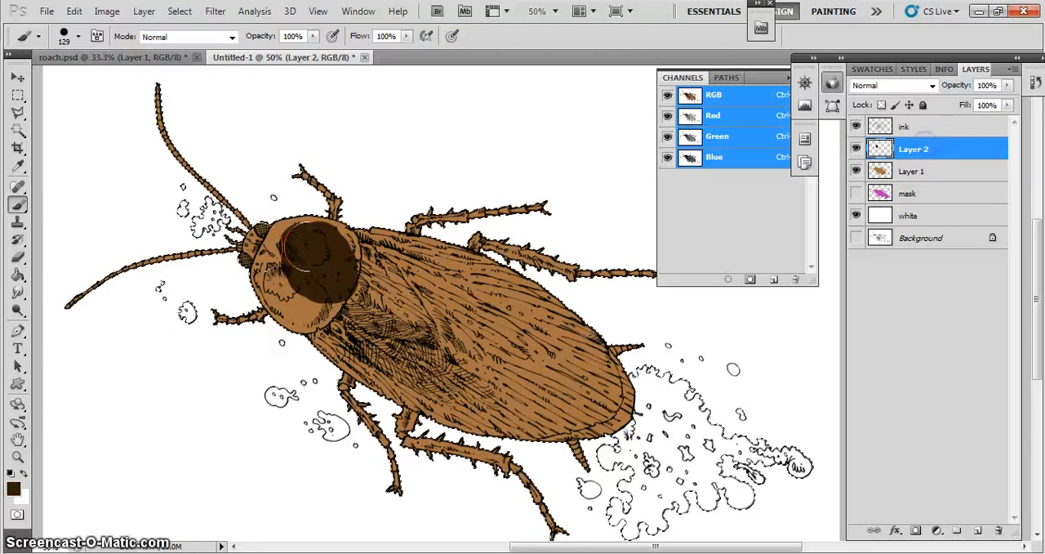
- Set the Eraser size to 69 pixels and erase the dark brown spot from the head shield on Layer 2
{"action": "left_click", "coordinate": [16, 258]}
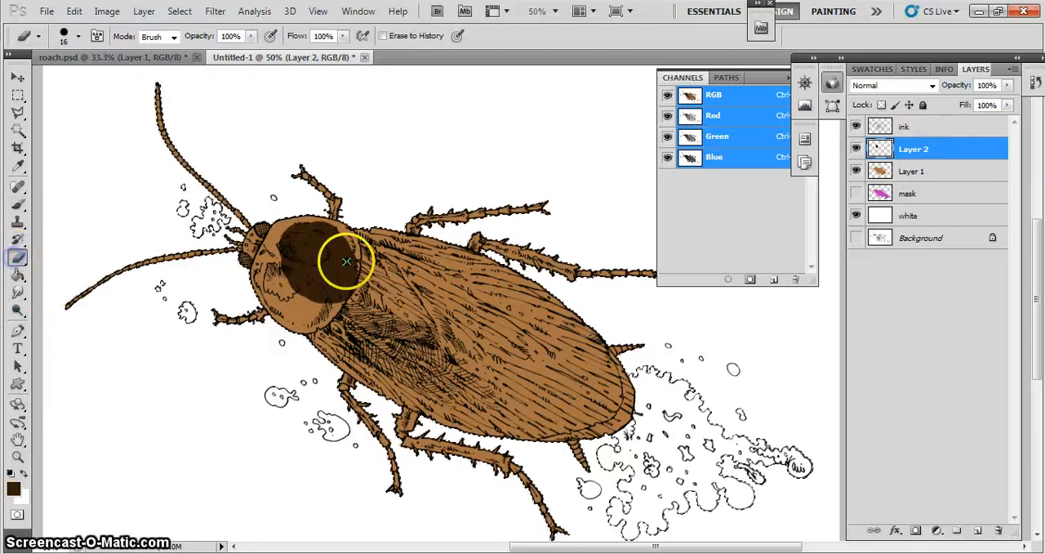
{"action": "left_click", "coordinate": [77, 37]}
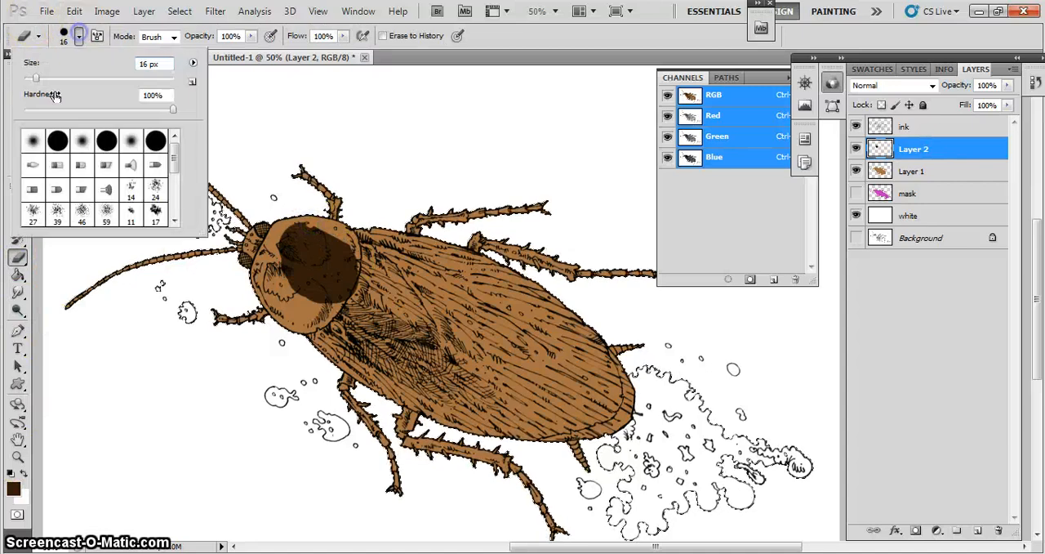
{"action": "left_click_drag", "start_coordinate": [36, 79], "coordinate": [75, 80]}
{"action": "left_click_drag", "start_coordinate": [293, 224], "coordinate": [292, 224]}
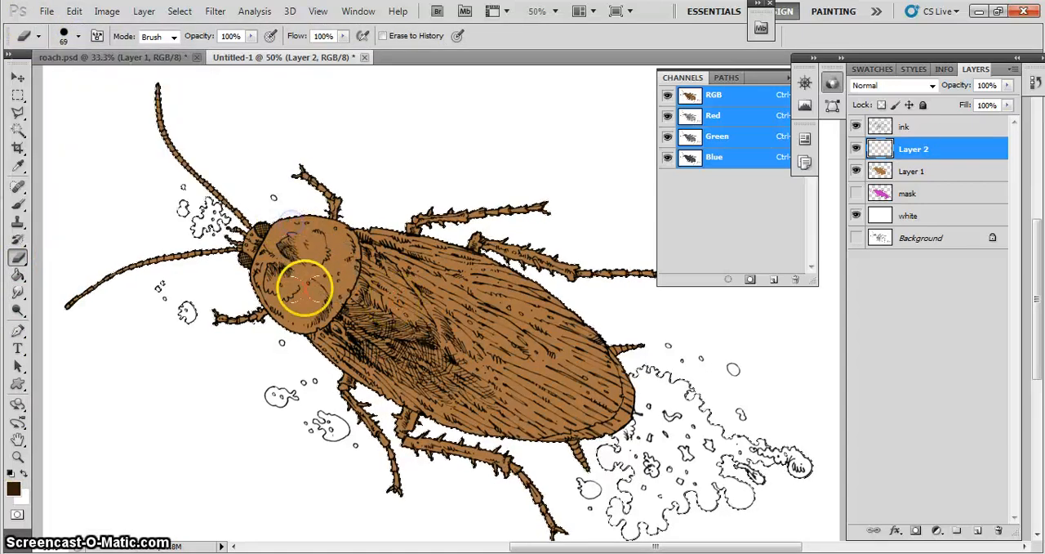
- Set the Brush size to 38 pixels and paint both of the roach's eyes dark brown on Layer 2
{"action": "left_click", "coordinate": [18, 457]}
{"action": "left_click", "coordinate": [256, 261]}
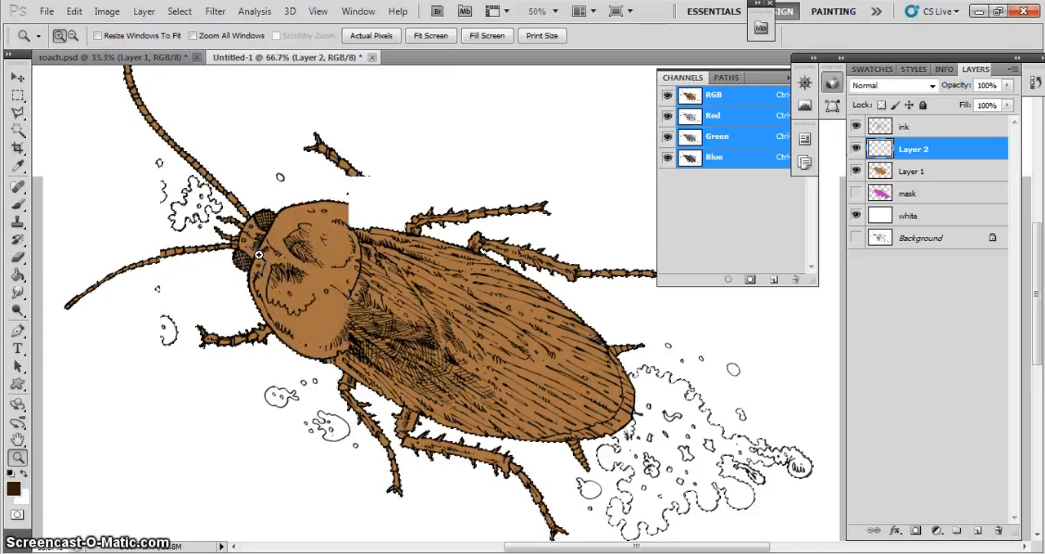
{"action": "left_click", "coordinate": [256, 262]}
{"action": "left_click", "coordinate": [18, 204]}
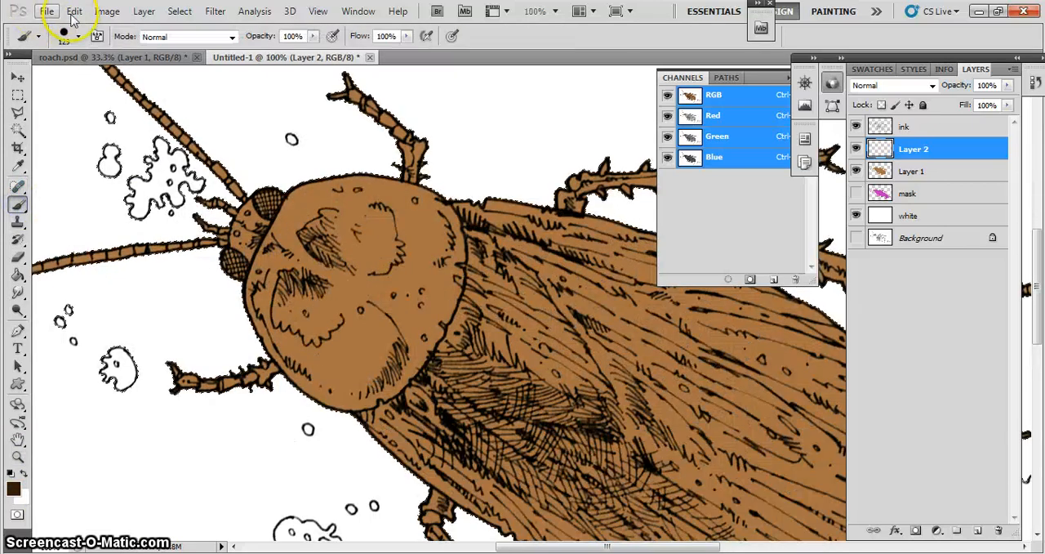
{"action": "left_click", "coordinate": [77, 36]}
{"action": "left_click_drag", "start_coordinate": [108, 81], "coordinate": [52, 86]}
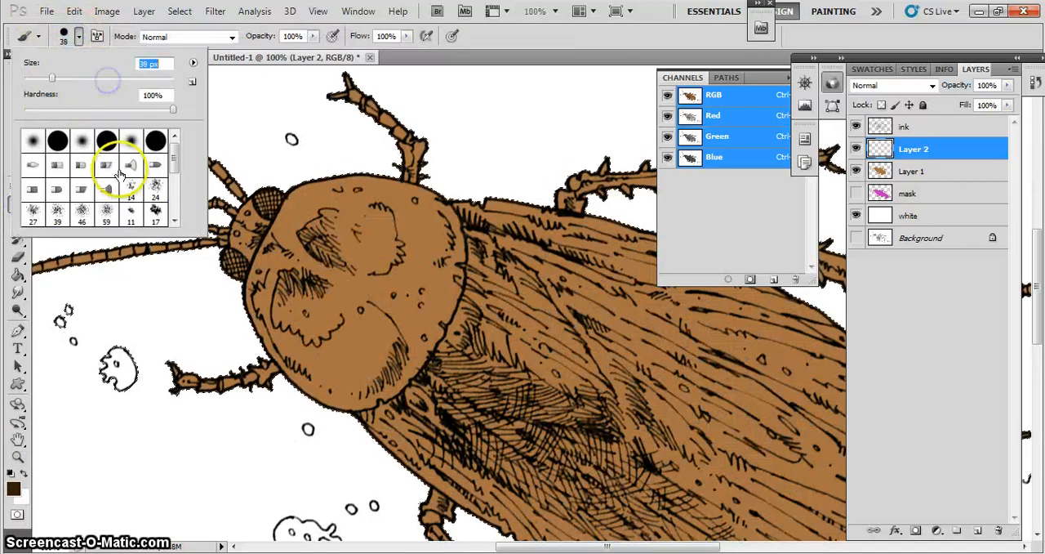
{"action": "left_click", "coordinate": [226, 261]}
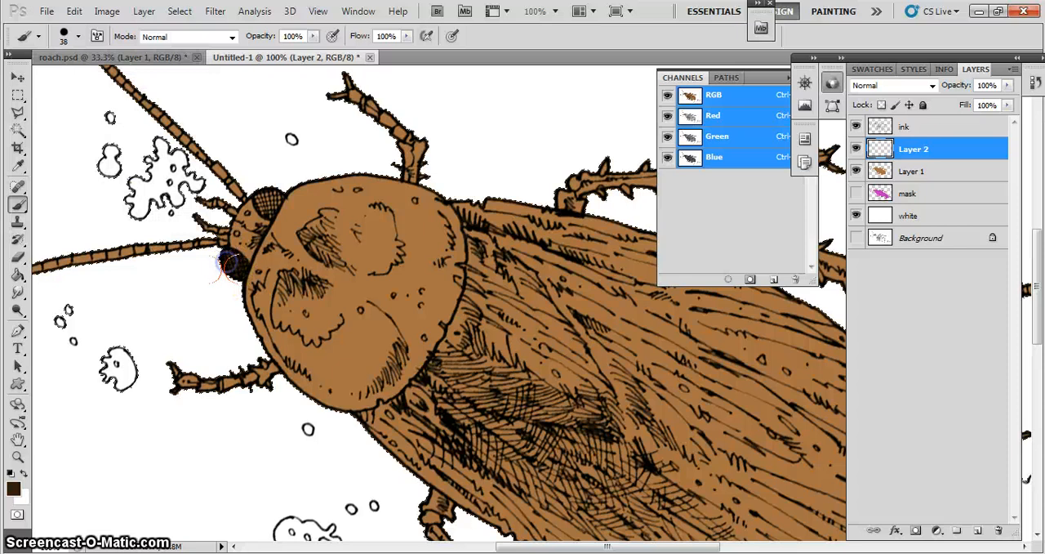
{"action": "left_click_drag", "start_coordinate": [229, 263], "coordinate": [234, 266]}
{"action": "left_click", "coordinate": [265, 193]}
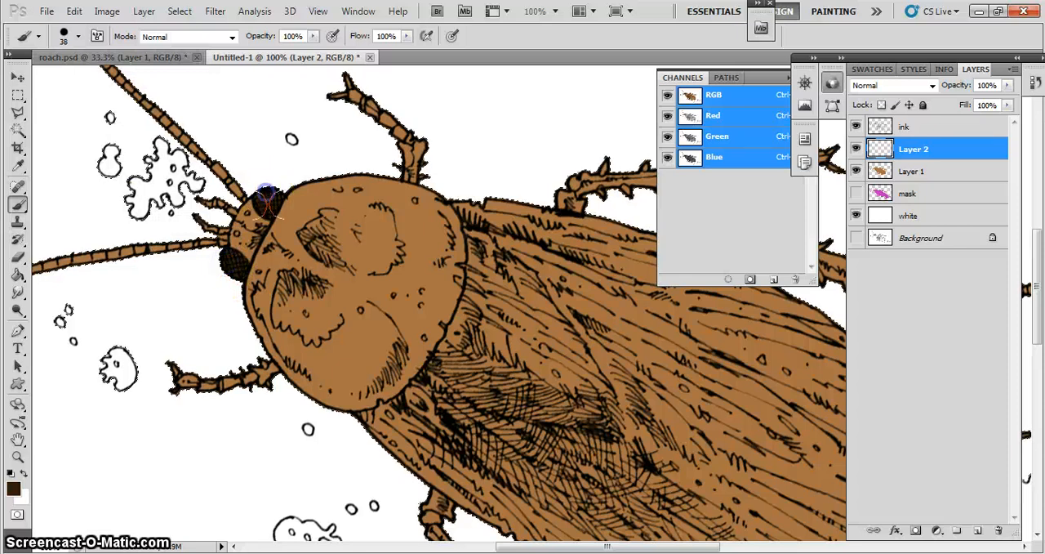
- Add a new layer above Layer 2 and set the foreground color to a yellowish olive green
{"action": "left_click_drag", "start_coordinate": [366, 400], "coordinate": [234, 321]}
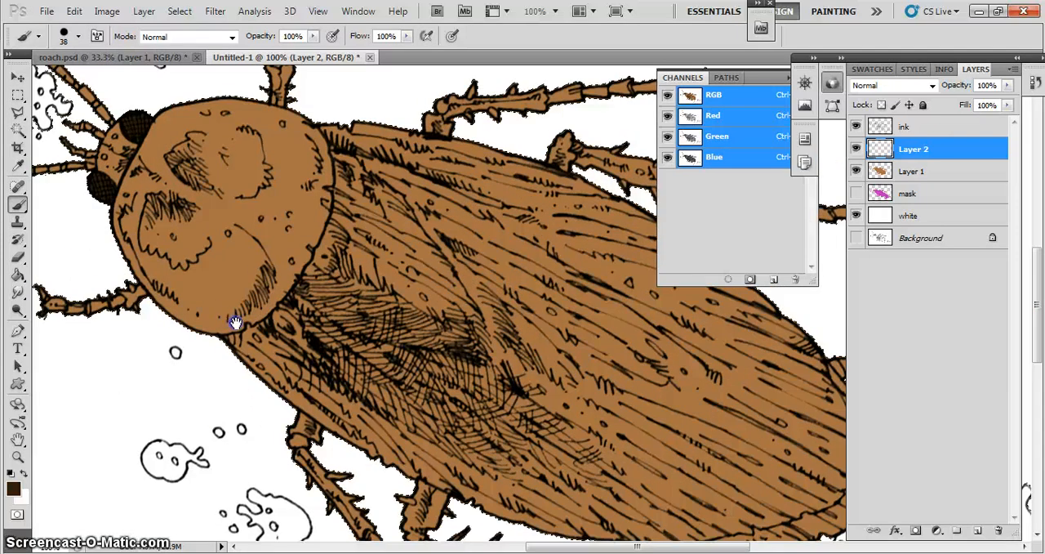
{"action": "key", "text": "ctrl+minus"}
{"action": "key", "text": "ctrl+minus"}
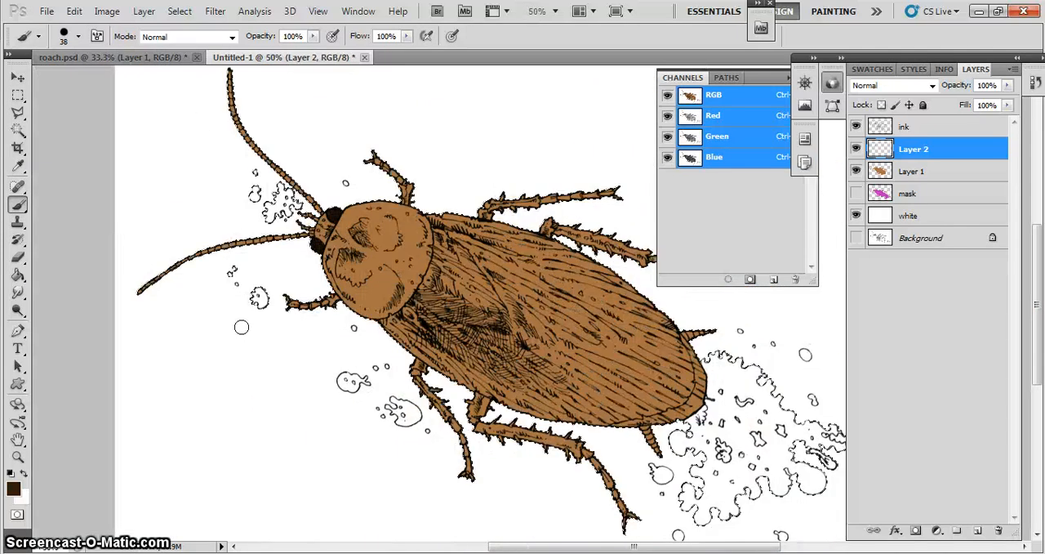
{"action": "left_click", "coordinate": [978, 530]}
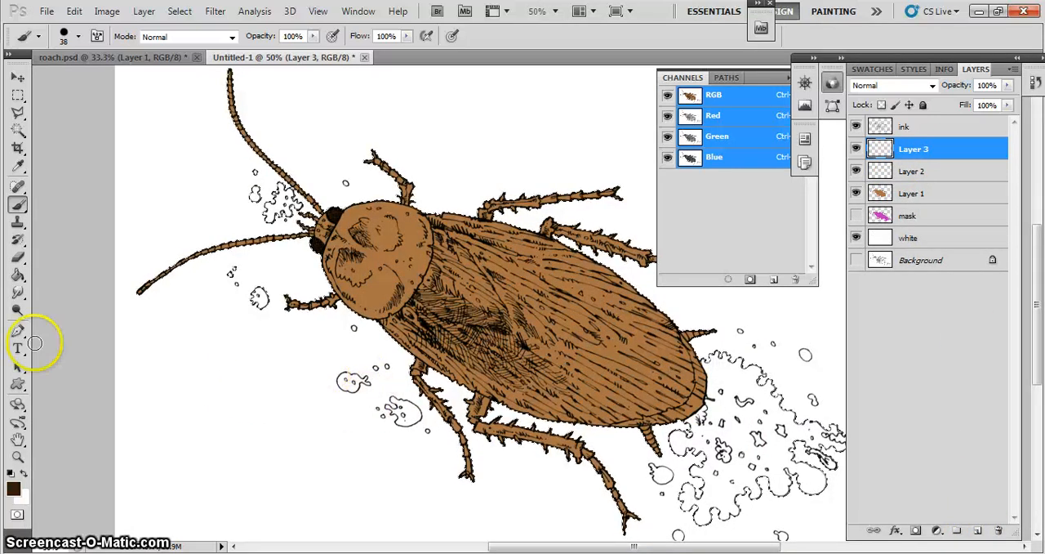
{"action": "left_click", "coordinate": [14, 486]}
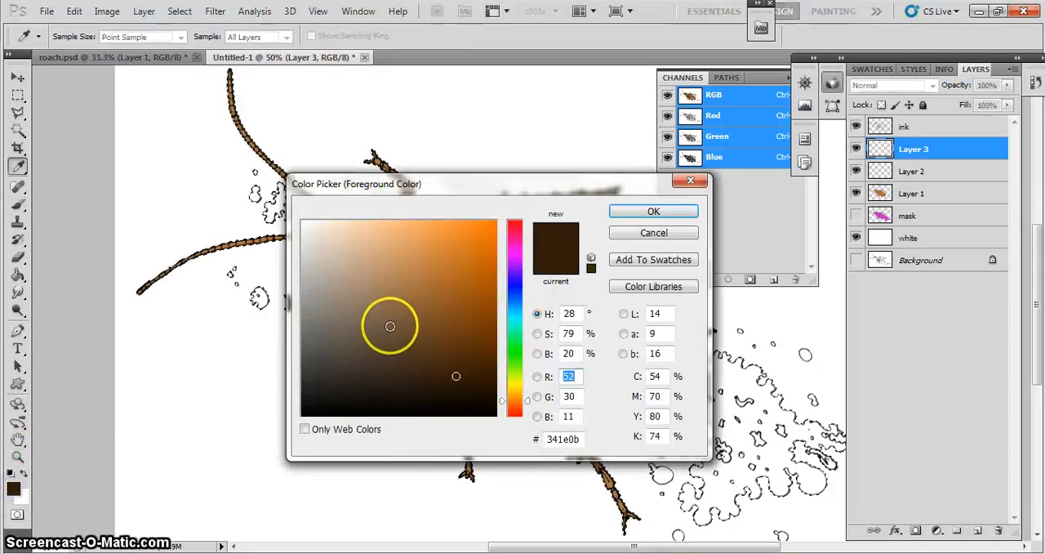
{"action": "left_click_drag", "start_coordinate": [515, 360], "coordinate": [516, 358]}
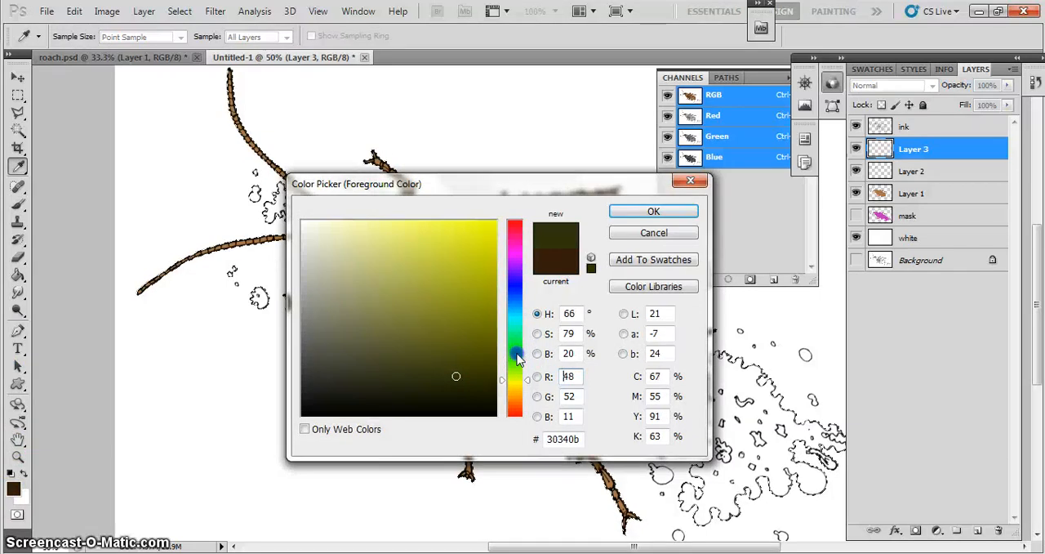
{"action": "left_click", "coordinate": [457, 292]}
{"action": "left_click", "coordinate": [620, 213]}
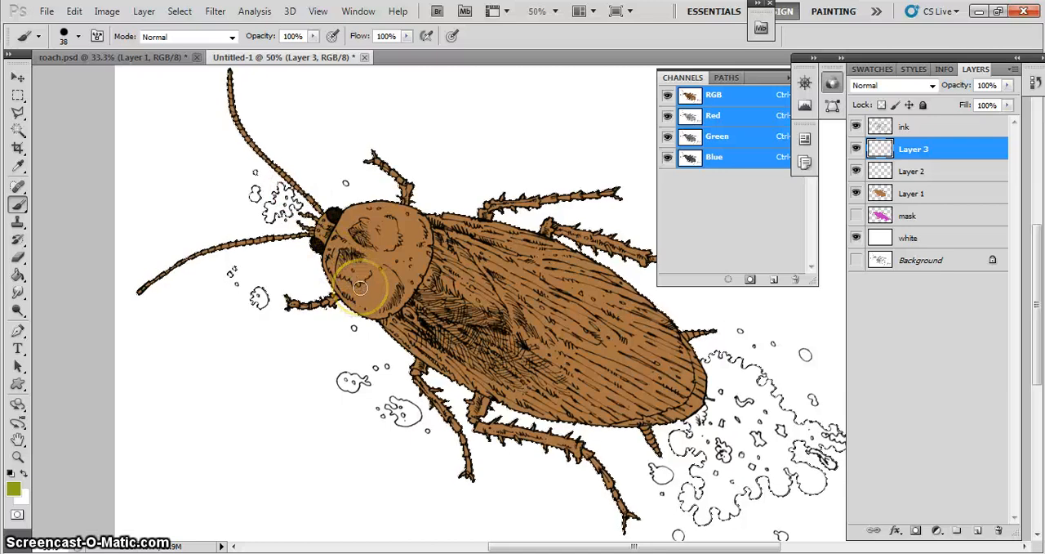
- Show the mask layer and select its magenta splats around the roach with the Magic Wand at tolerance 32
{"action": "left_click", "coordinate": [906, 127]}
{"action": "left_click", "coordinate": [907, 216]}
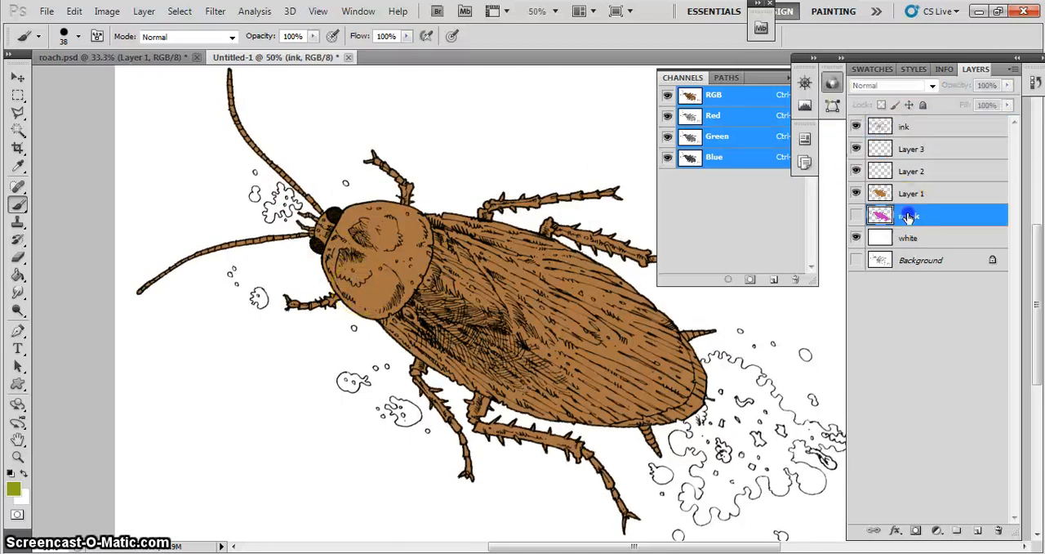
{"action": "left_click", "coordinate": [856, 216]}
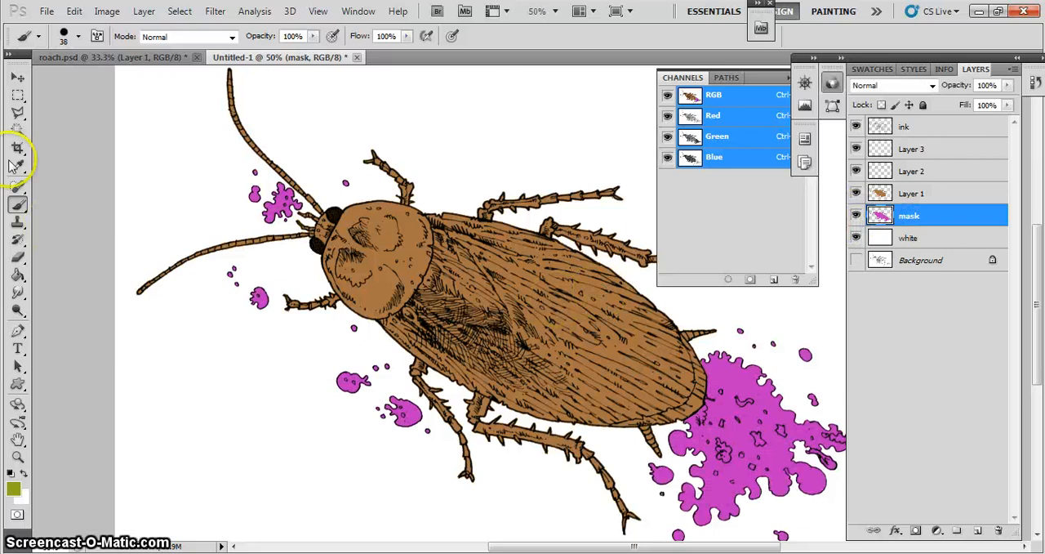
{"action": "left_click", "coordinate": [17, 129]}
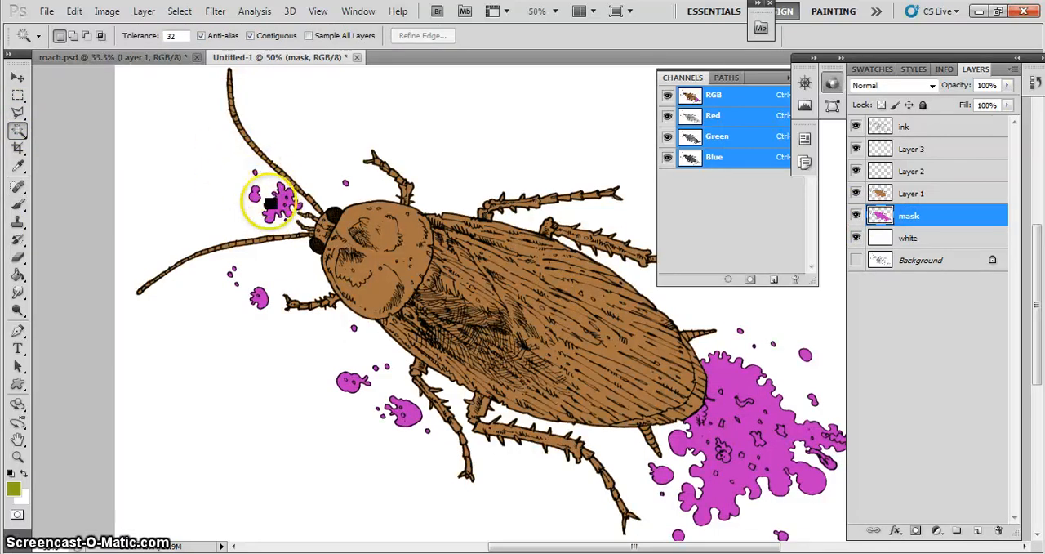
{"action": "left_click", "coordinate": [272, 214]}
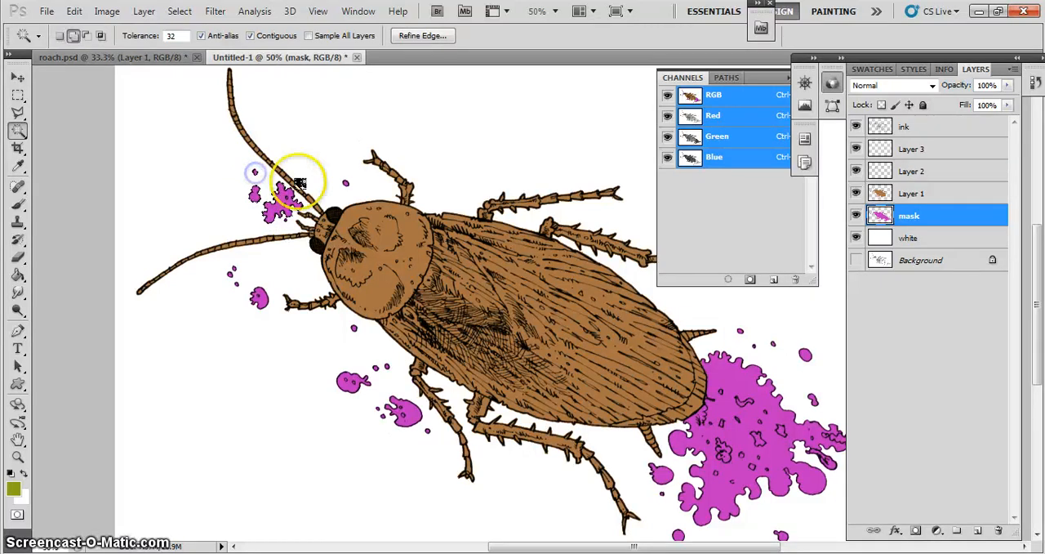
{"action": "left_click", "coordinate": [345, 183]}
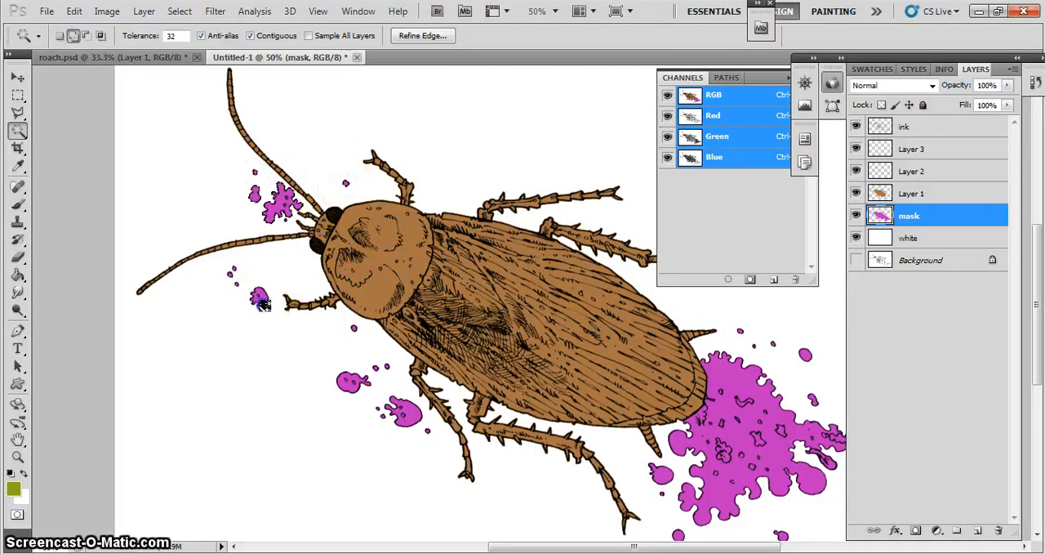
{"action": "left_click", "coordinate": [235, 281]}
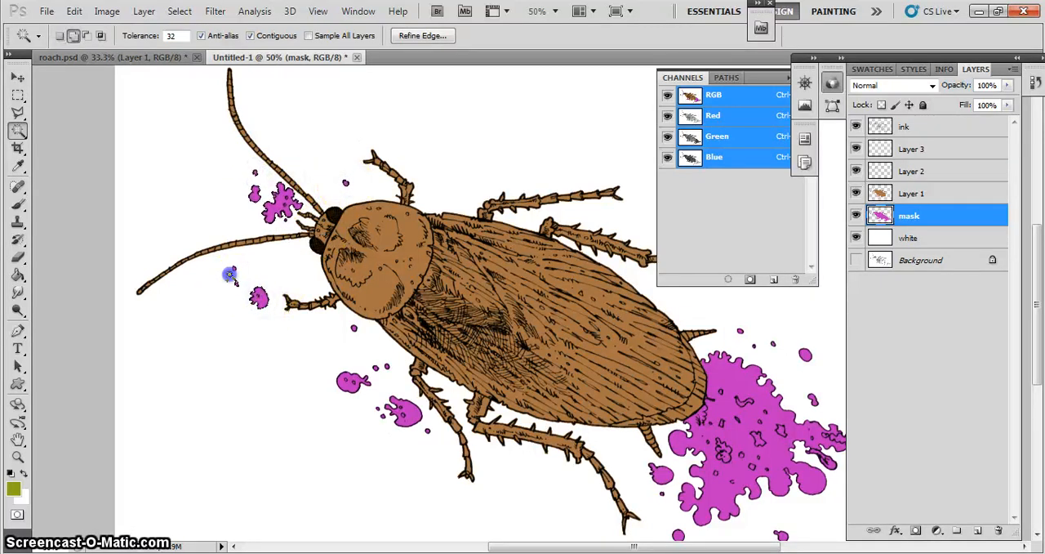
{"action": "left_click", "coordinate": [347, 382]}
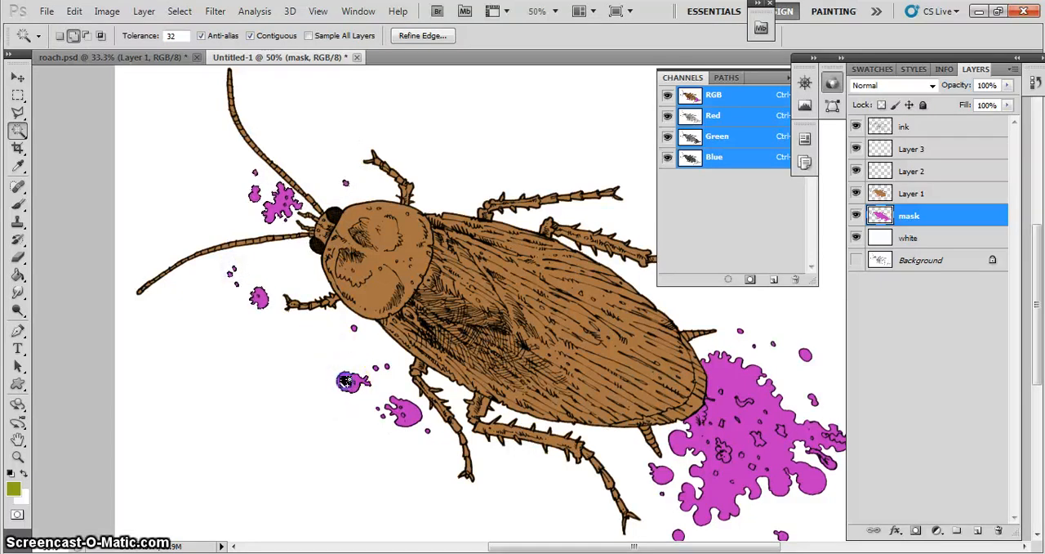
{"action": "left_click", "coordinate": [395, 414]}
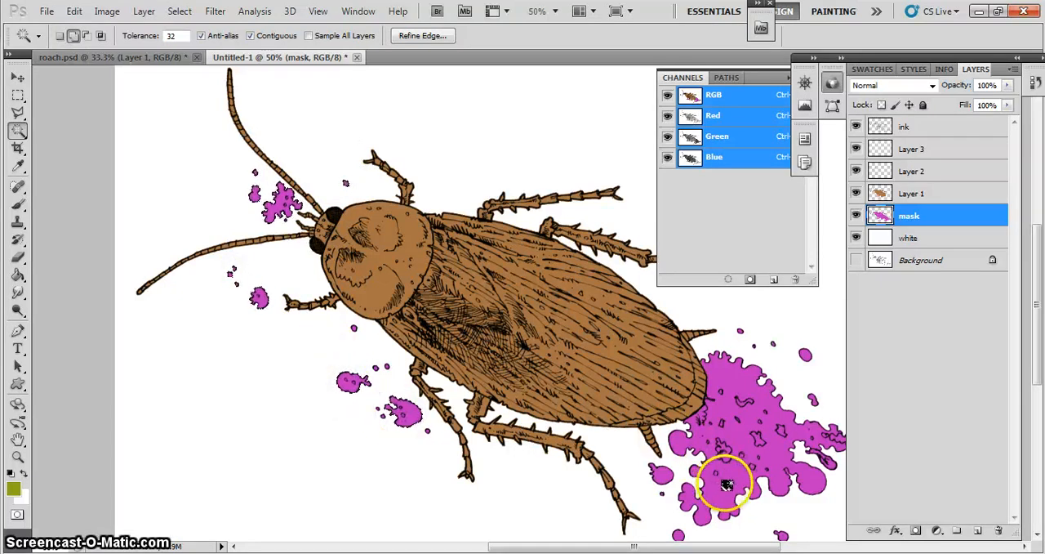
{"action": "left_click", "coordinate": [663, 476], "text": "shift"}
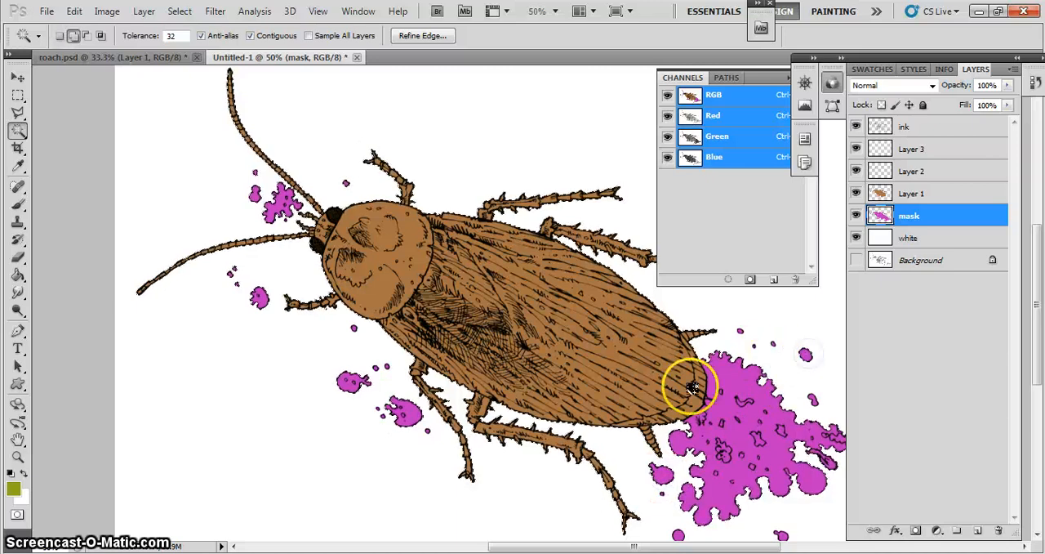
- Rename Layer 3 as yellow
{"action": "left_click", "coordinate": [907, 150]}
{"action": "left_click", "coordinate": [908, 152]}
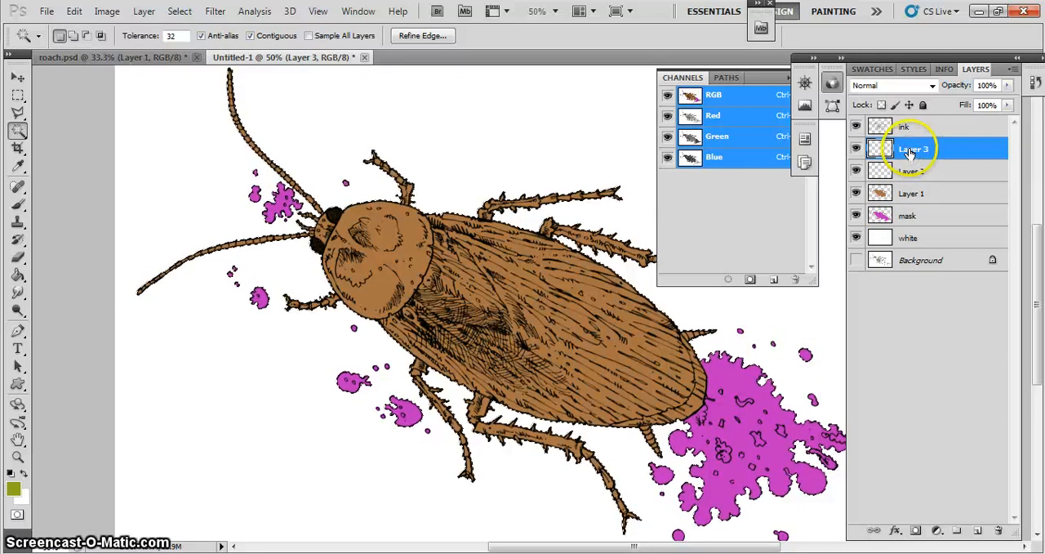
{"action": "double_click", "coordinate": [912, 151]}
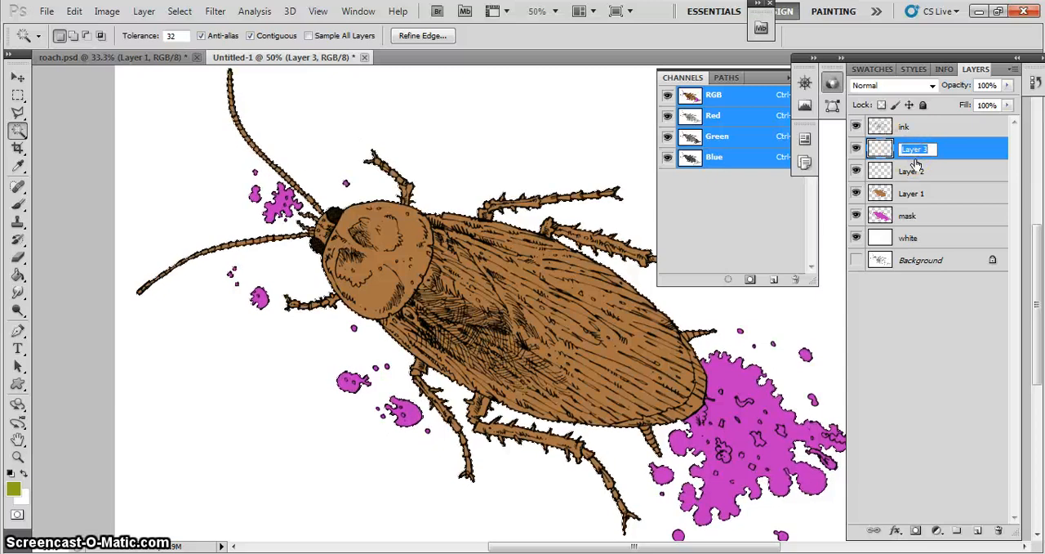
{"action": "type", "text": "yellow"}
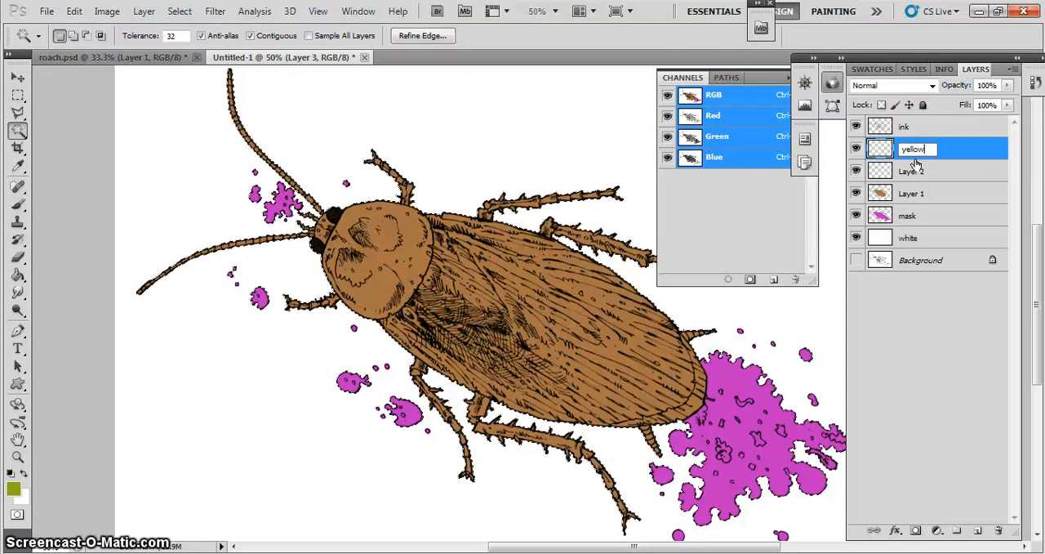
{"action": "key", "text": "Return"}
- Rename Layer 2 as dark and Layer 1 as brown
{"action": "double_click", "coordinate": [911, 171]}
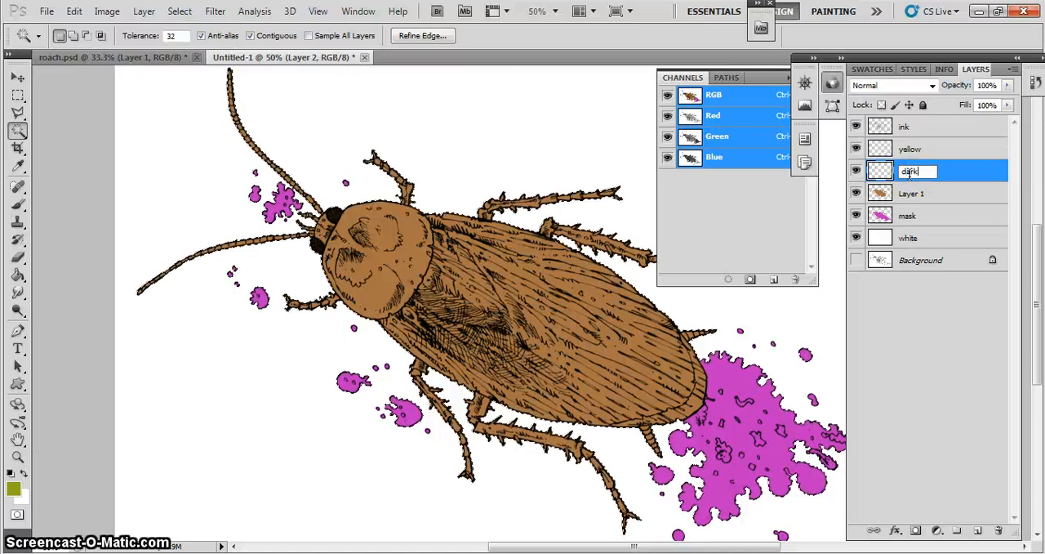
{"action": "type", "text": "dark"}
{"action": "key", "text": "Return"}
{"action": "double_click", "coordinate": [915, 194]}
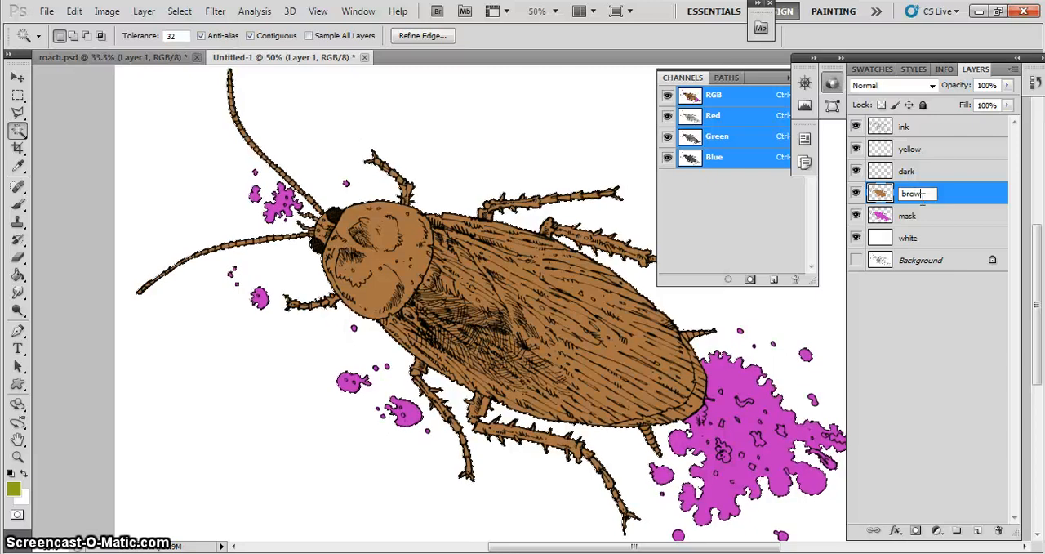
{"action": "key", "text": "Return"}
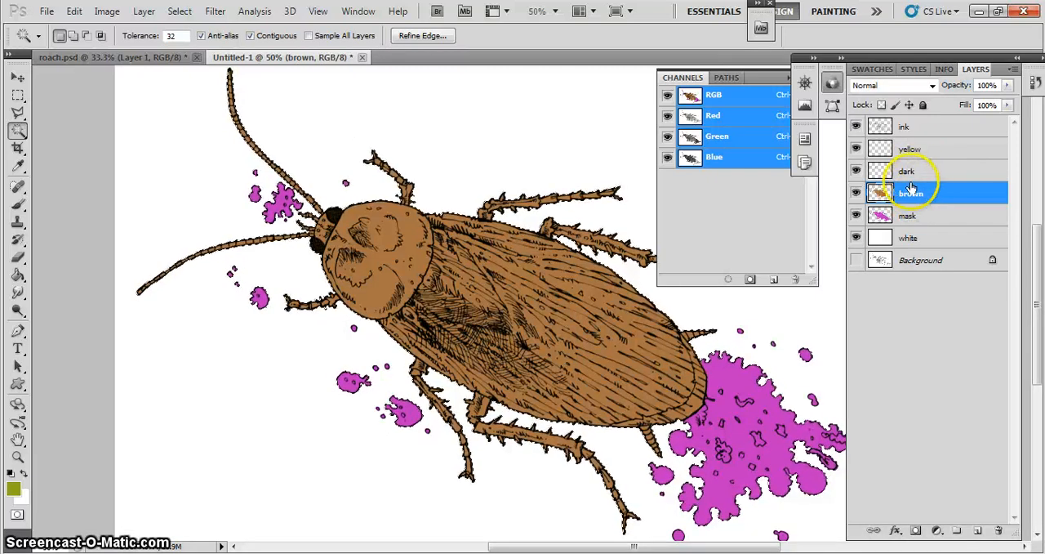
- Hide the mask layer and paint the small splats around the head and front legs olive green on the yellow layer with the 38-pixel brush
{"action": "left_click", "coordinate": [909, 149]}
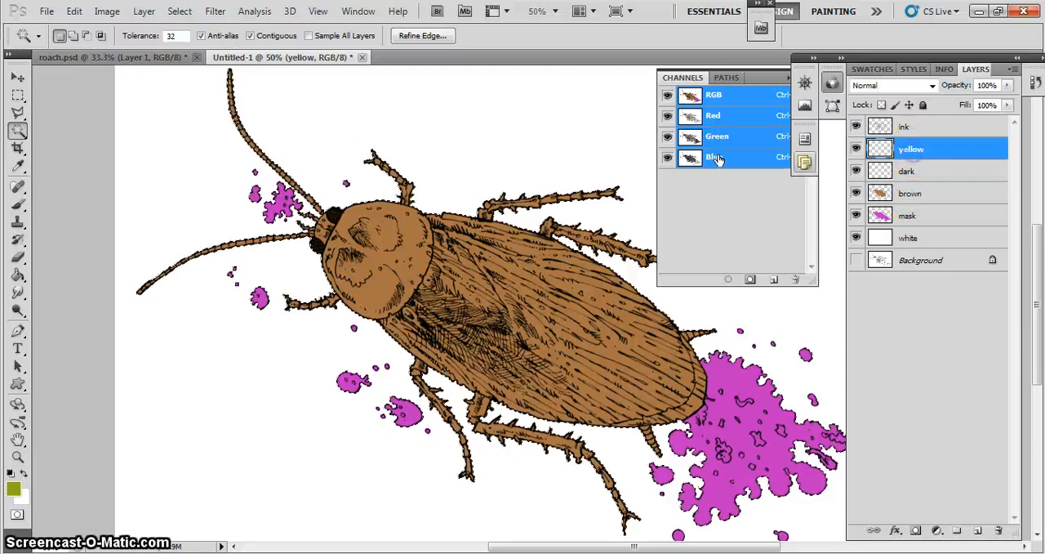
{"action": "left_click", "coordinate": [18, 204]}
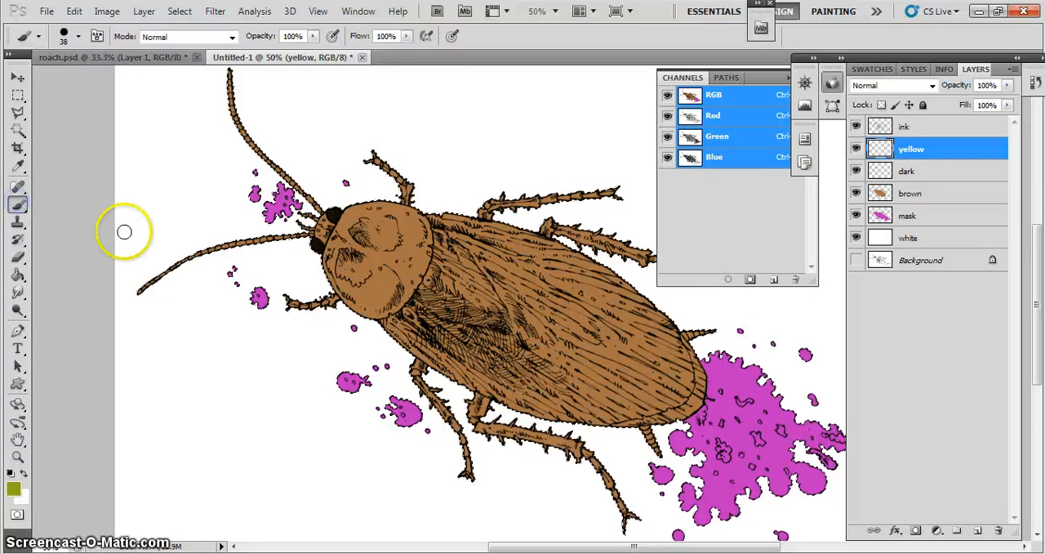
{"action": "left_click", "coordinate": [855, 216]}
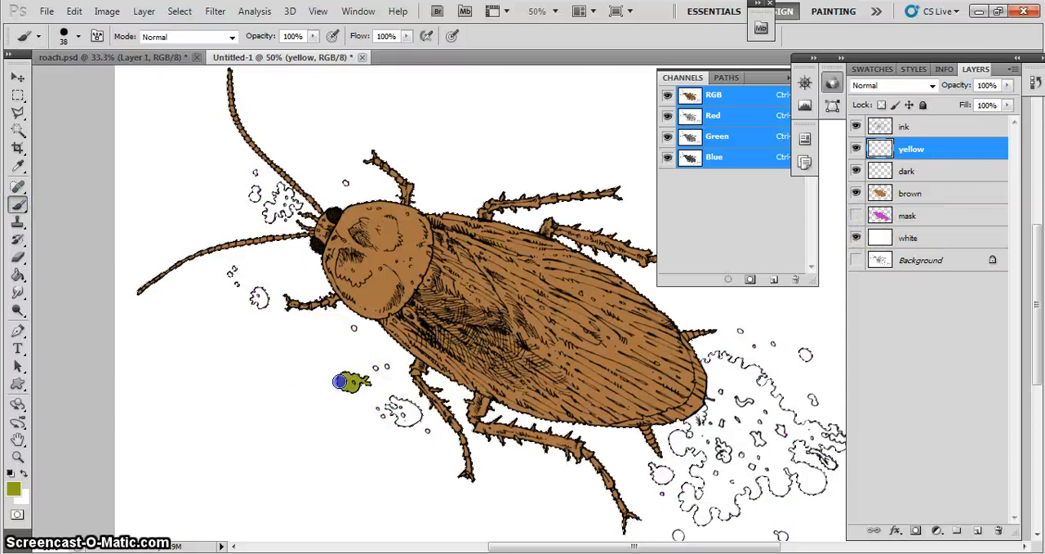
{"action": "left_click_drag", "start_coordinate": [394, 404], "coordinate": [415, 413]}
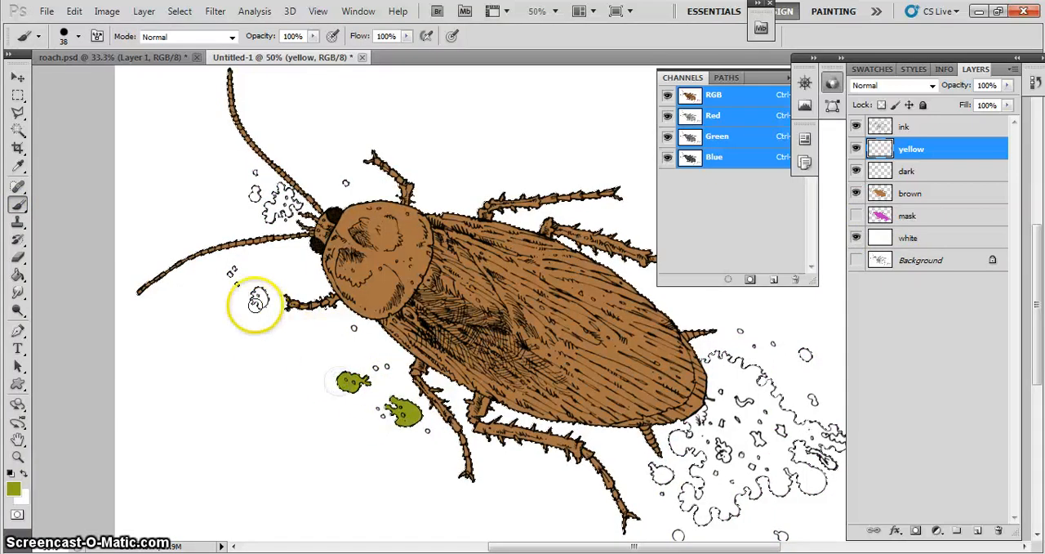
{"action": "left_click_drag", "start_coordinate": [256, 301], "coordinate": [250, 304]}
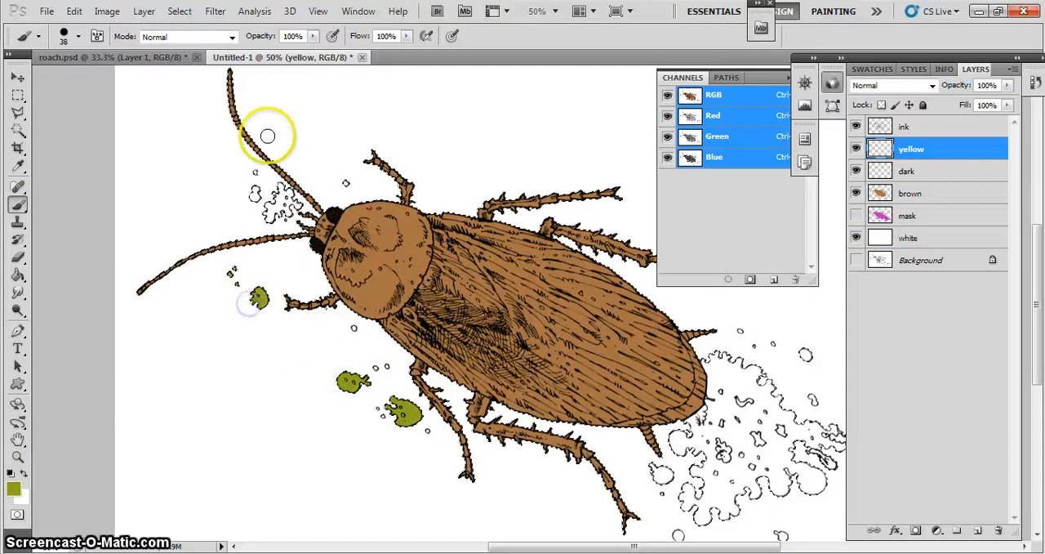
{"action": "left_click", "coordinate": [279, 189]}
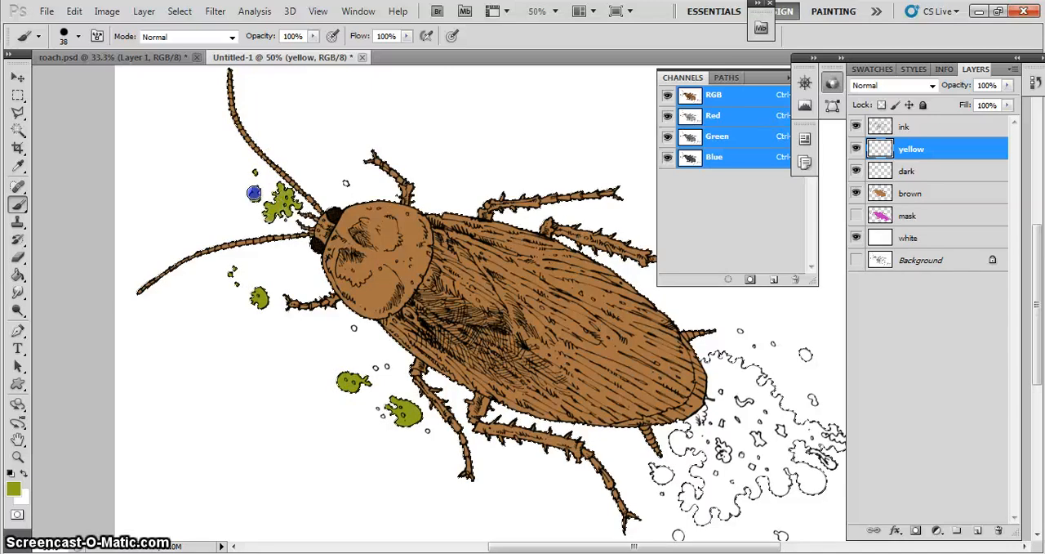
{"action": "left_click", "coordinate": [346, 181]}
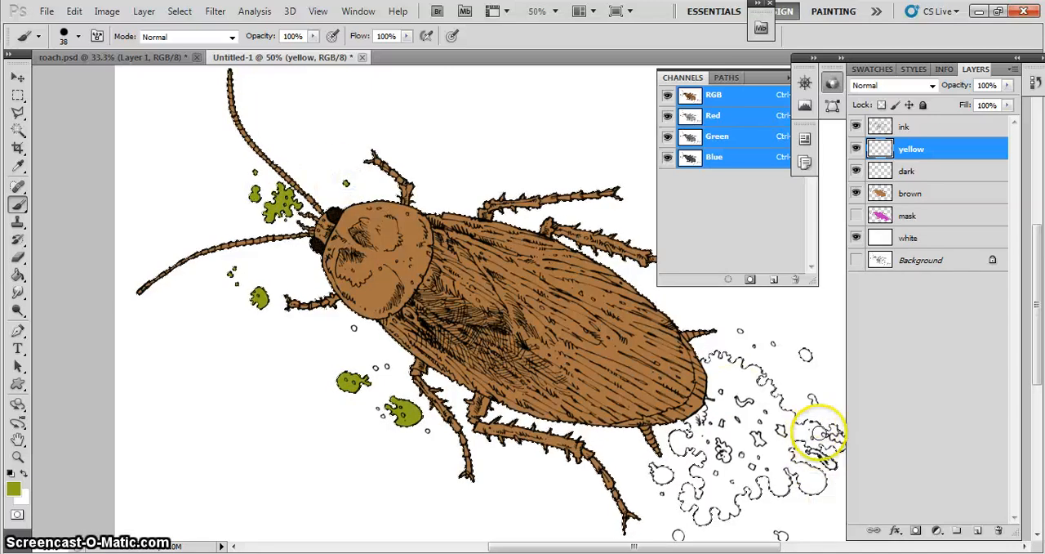
- Paint the large splatter behind the roach's abdomen olive green on the yellow layer with the 38-pixel brush, and clear the selection
{"action": "mouse_move", "coordinate": [817, 436]}
{"action": "left_mouse_down"}
{"action": "mouse_move", "coordinate": [819, 421]}
{"action": "mouse_move", "coordinate": [817, 484]}
{"action": "left_mouse_up"}
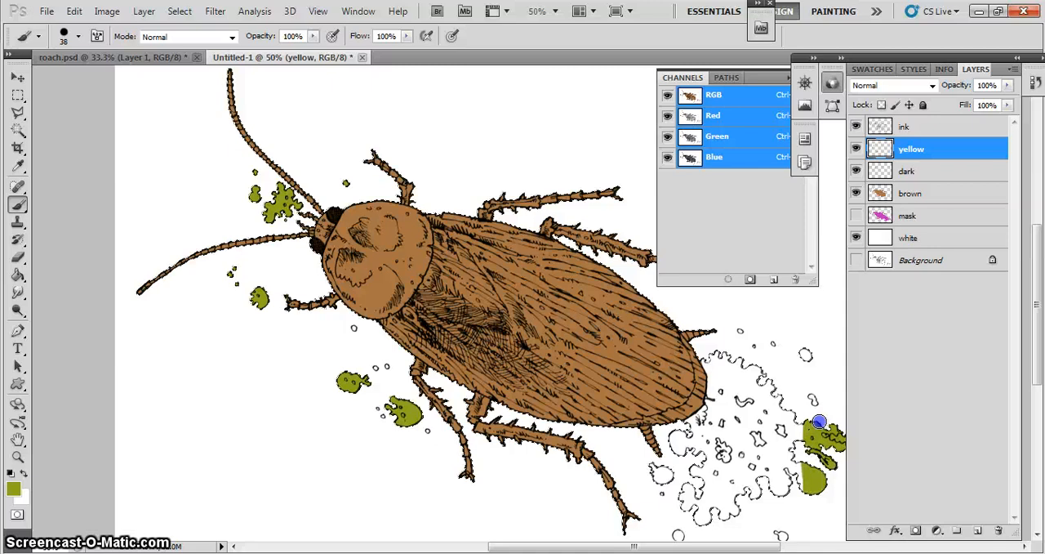
{"action": "left_click_drag", "start_coordinate": [761, 378], "coordinate": [794, 441]}
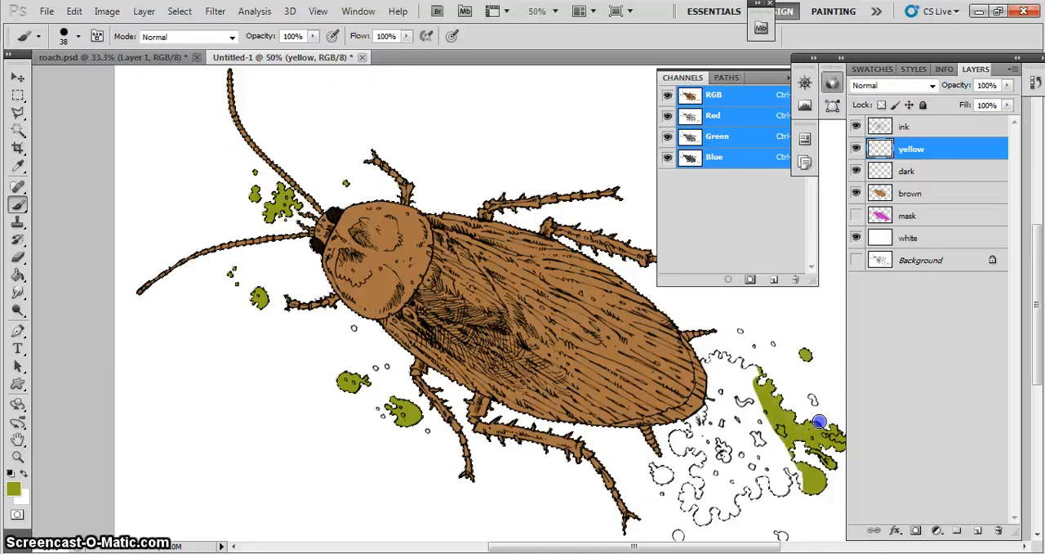
{"action": "mouse_move", "coordinate": [788, 484]}
{"action": "left_mouse_down"}
{"action": "mouse_move", "coordinate": [740, 478]}
{"action": "mouse_move", "coordinate": [702, 508]}
{"action": "mouse_move", "coordinate": [693, 494]}
{"action": "mouse_move", "coordinate": [709, 517]}
{"action": "left_mouse_up"}
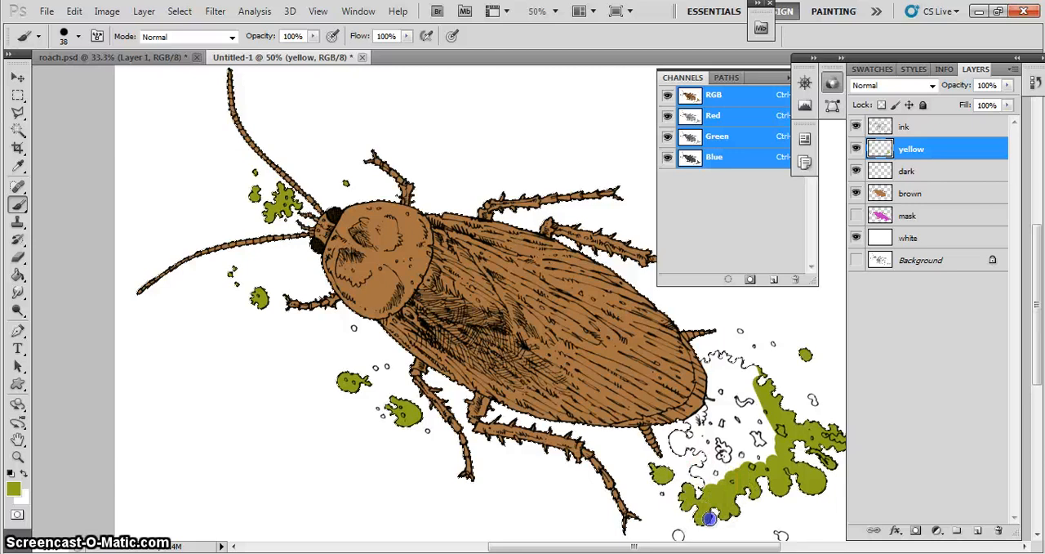
{"action": "mouse_move", "coordinate": [701, 472]}
{"action": "left_mouse_down"}
{"action": "mouse_move", "coordinate": [708, 479]}
{"action": "mouse_move", "coordinate": [715, 463]}
{"action": "left_mouse_up"}
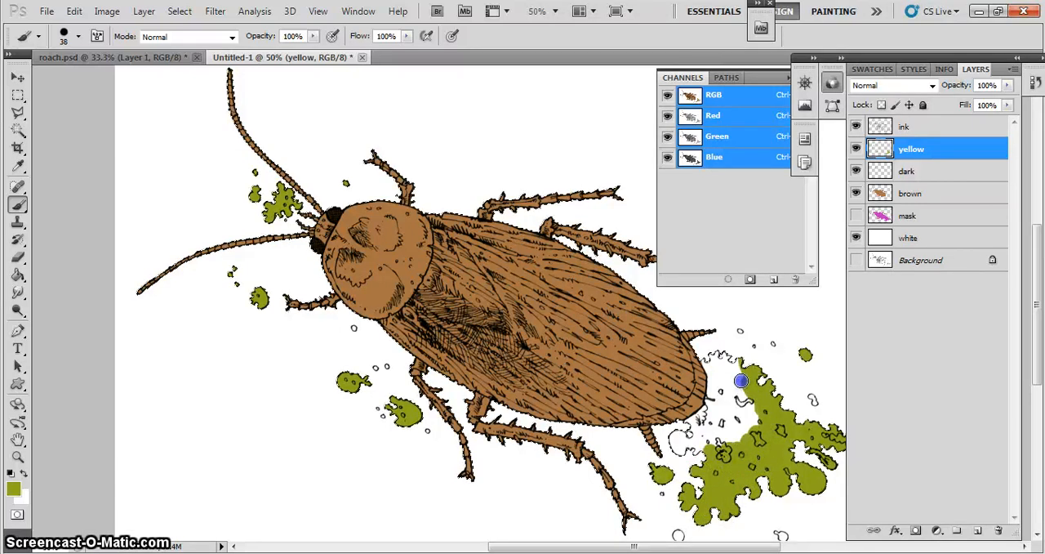
{"action": "mouse_move", "coordinate": [716, 370]}
{"action": "left_mouse_down"}
{"action": "mouse_move", "coordinate": [724, 416]}
{"action": "mouse_move", "coordinate": [739, 396]}
{"action": "mouse_move", "coordinate": [717, 448]}
{"action": "mouse_move", "coordinate": [699, 426]}
{"action": "left_mouse_up"}
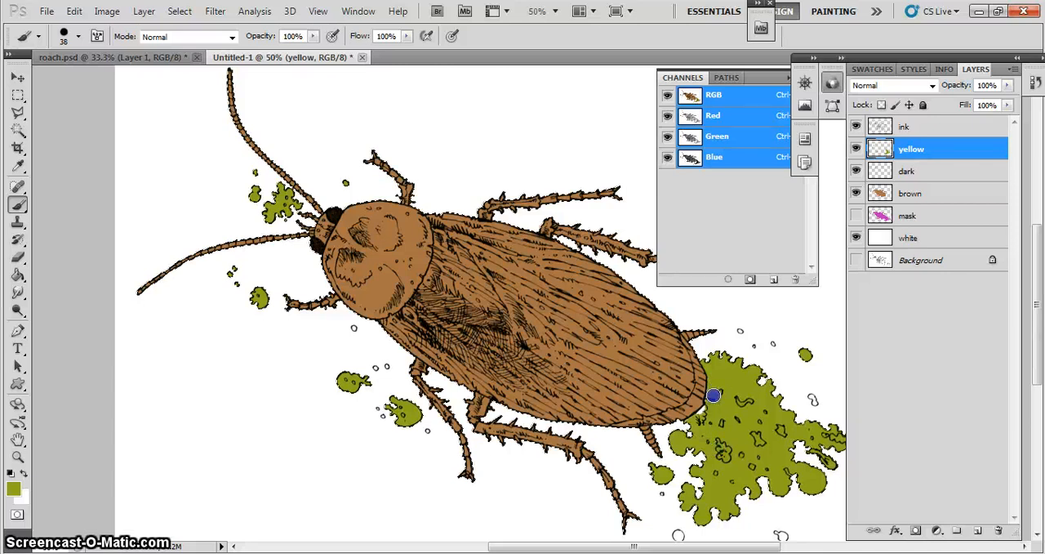
{"action": "left_click_drag", "start_coordinate": [712, 400], "coordinate": [719, 412]}
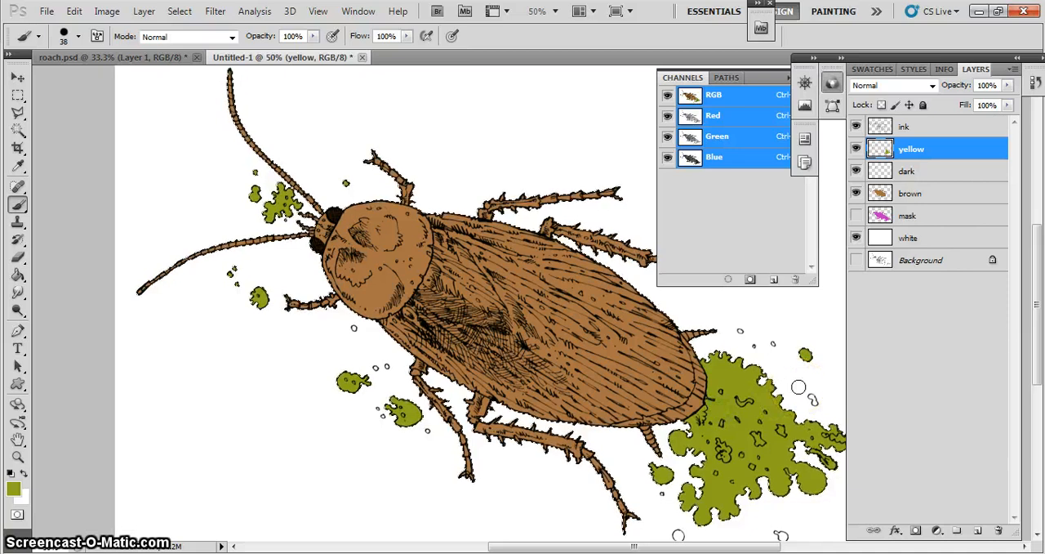
{"action": "key", "text": "ctrl+d"}
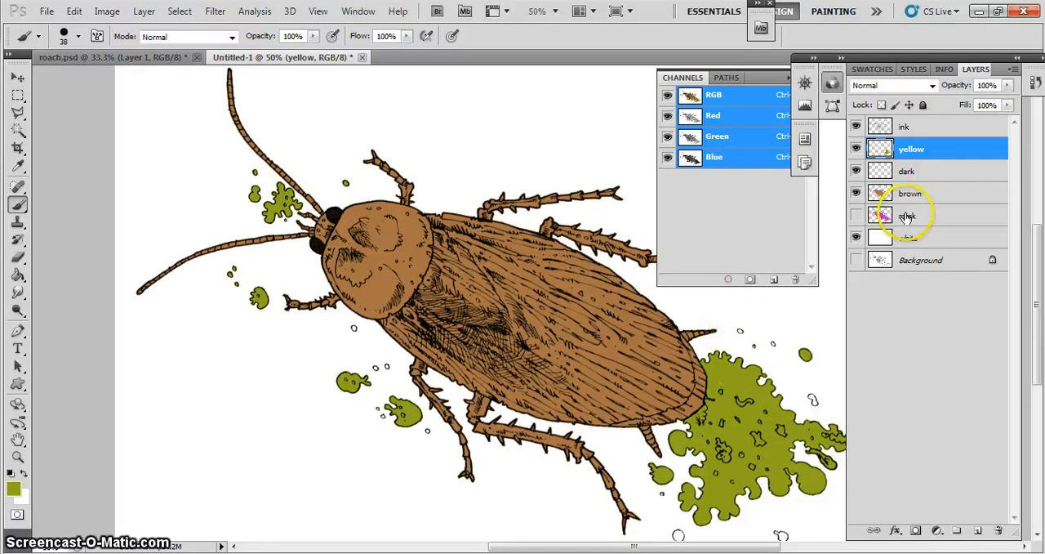
- Show the mask layer and select its connected roach and large splatter area with the Magic Wand at tolerance 32
{"action": "left_click", "coordinate": [856, 216]}
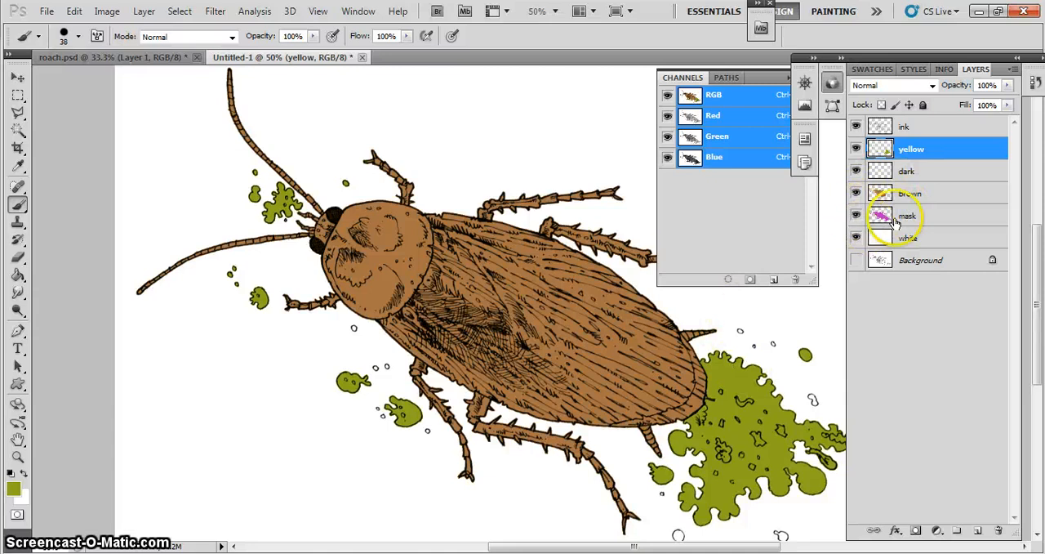
{"action": "left_click", "coordinate": [908, 219]}
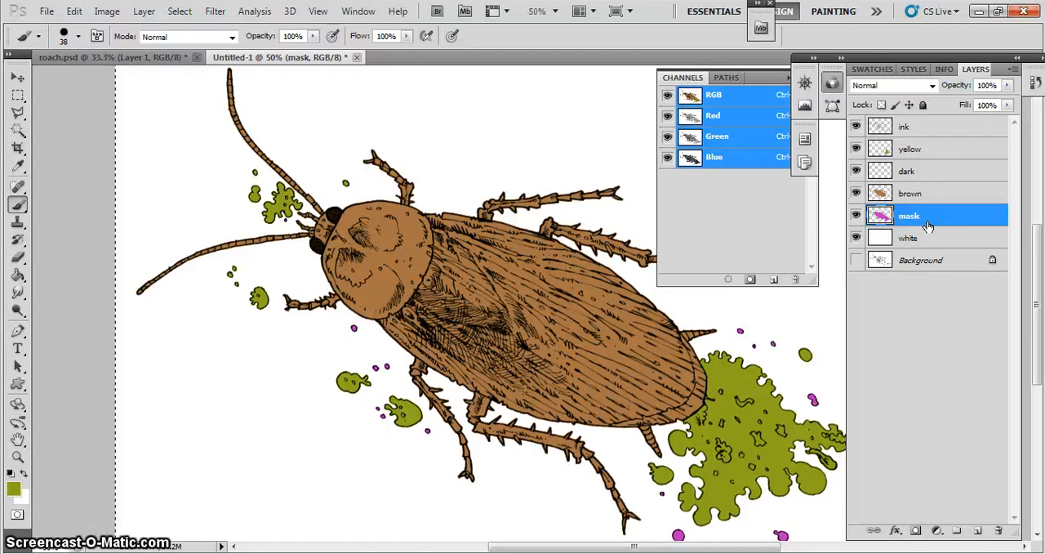
{"action": "left_click", "coordinate": [18, 130]}
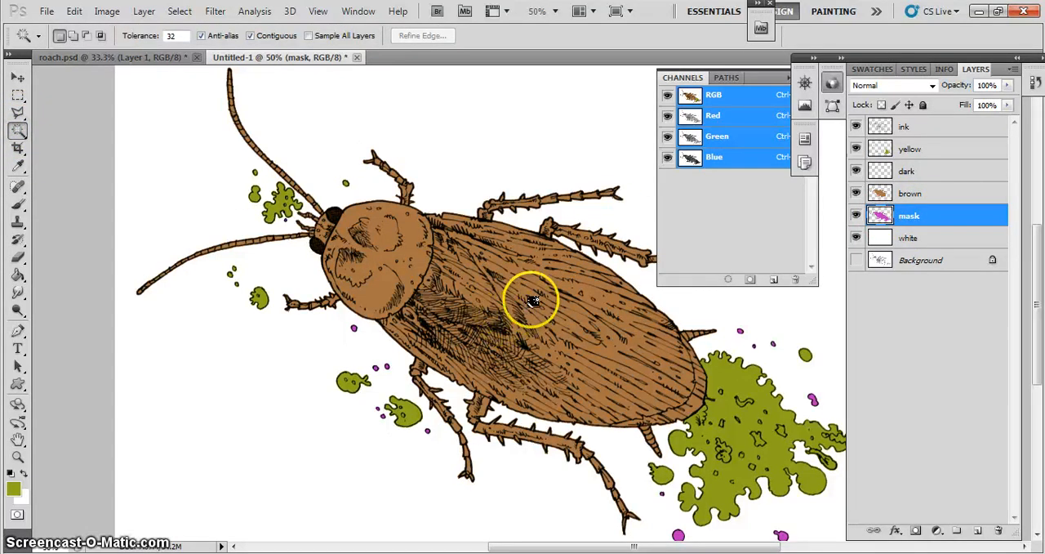
{"action": "left_click", "coordinate": [512, 305]}
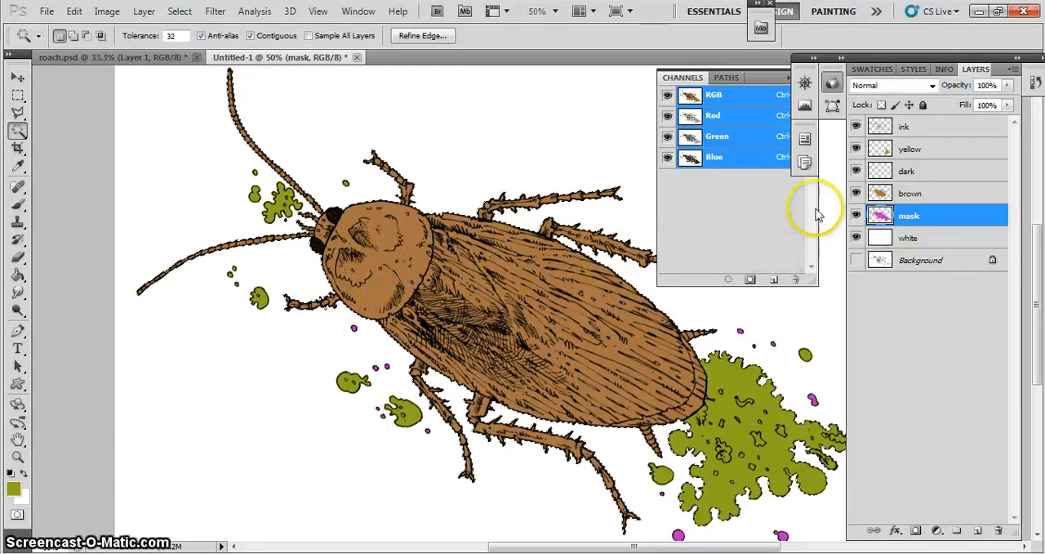
- Add a new layer directly above the yellow layer and name it shadow
{"action": "left_click", "coordinate": [935, 147]}
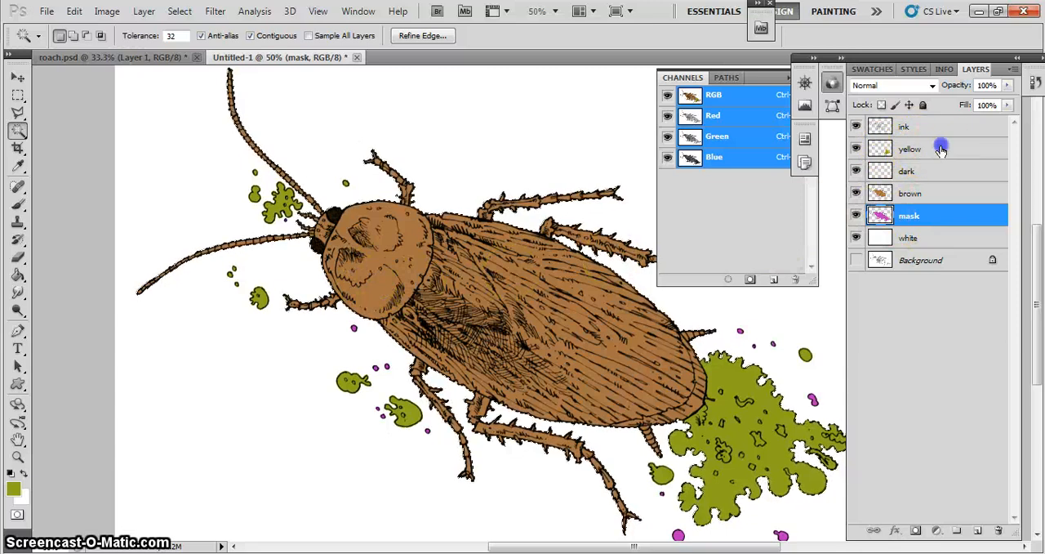
{"action": "left_click", "coordinate": [978, 530]}
{"action": "double_click", "coordinate": [913, 152]}
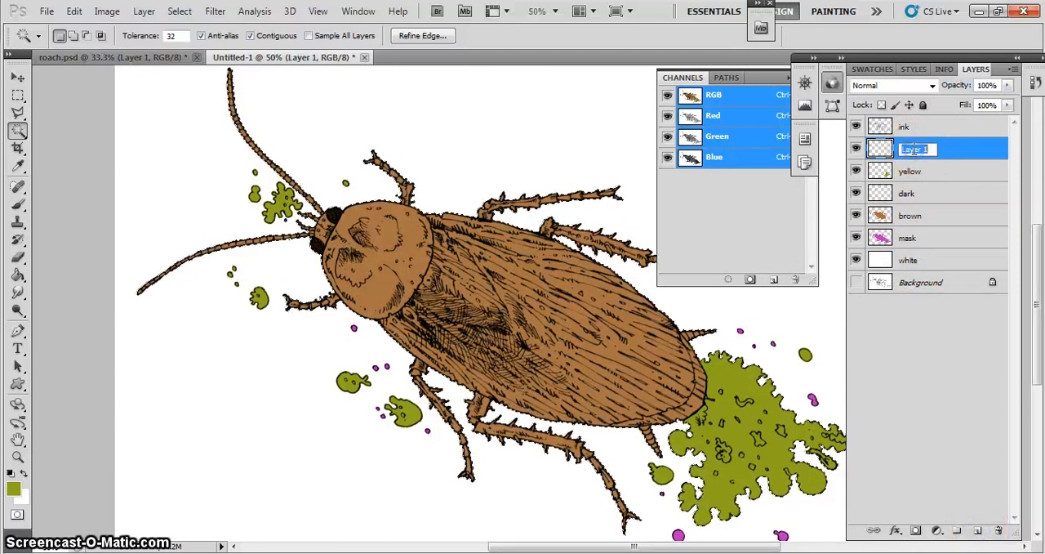
{"action": "type", "text": "sh"}
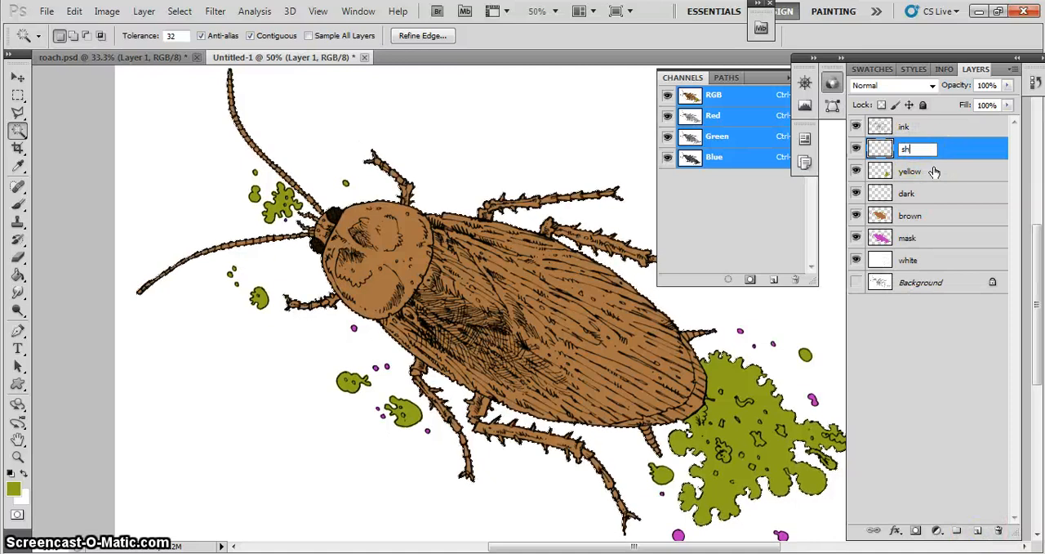
{"action": "type", "text": "adow"}
{"action": "key", "text": "Return"}
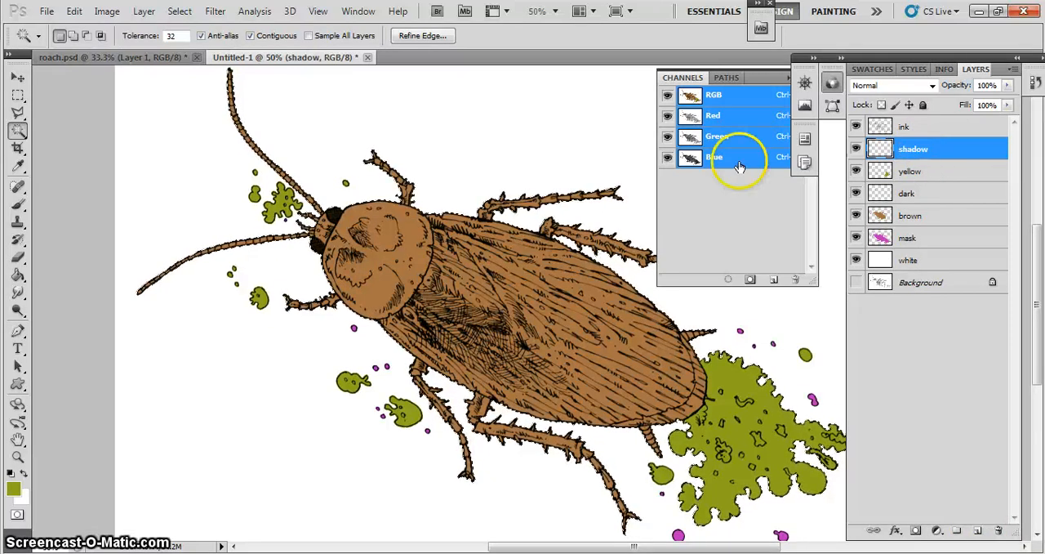
- Set the foreground color to black (000000)
{"action": "left_click", "coordinate": [13, 487]}
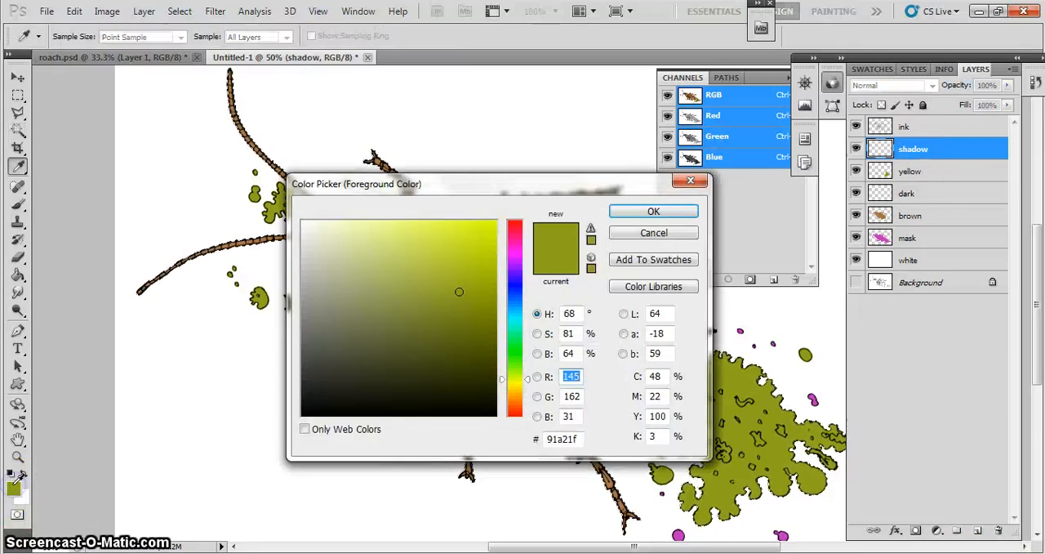
{"action": "left_click_drag", "start_coordinate": [464, 388], "coordinate": [496, 415]}
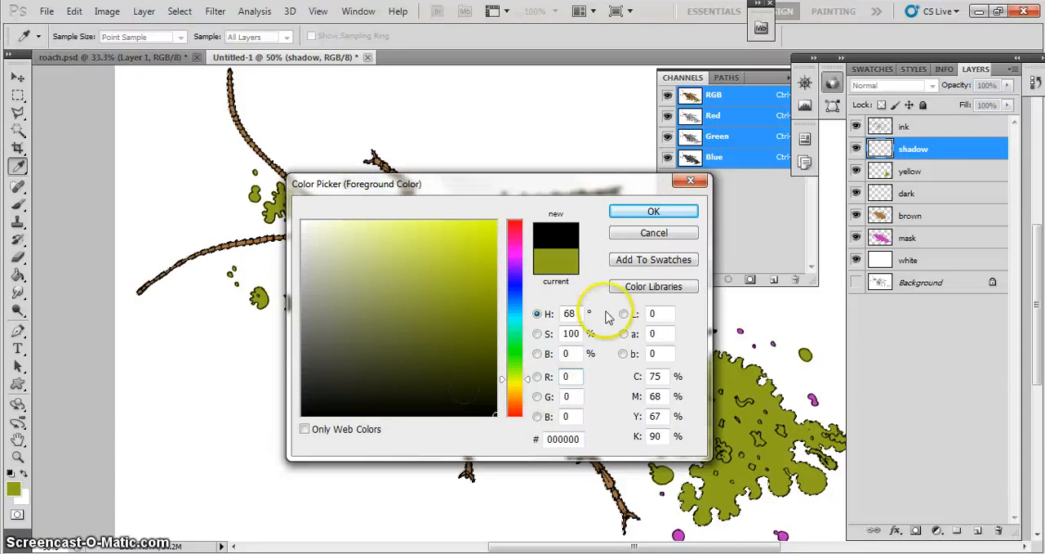
{"action": "left_click", "coordinate": [635, 213]}
- Paint black shadow strips along the front and rear edges of the roach's rounded head shield with a 12-pixel brush
{"action": "key", "text": "z"}
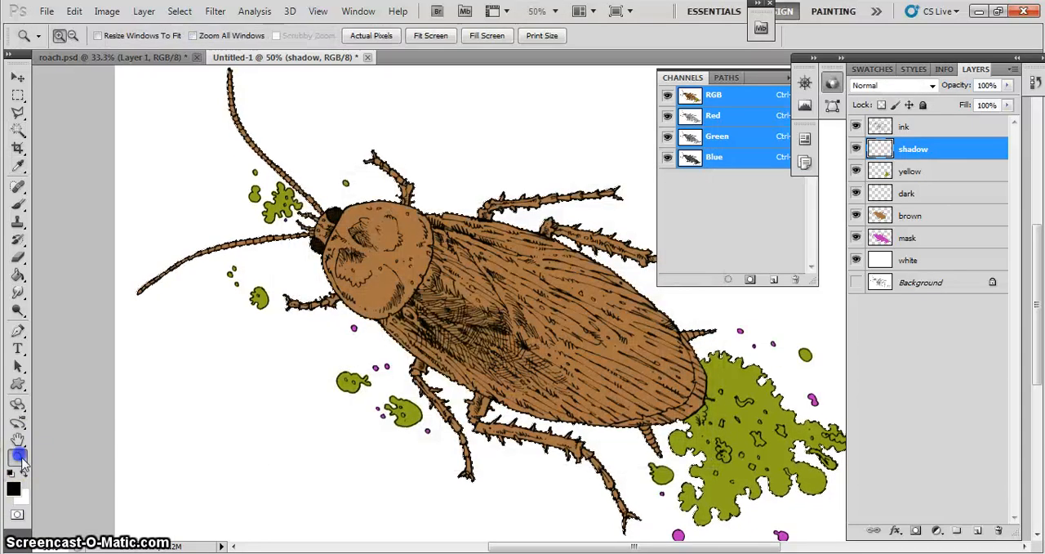
{"action": "left_click", "coordinate": [444, 301]}
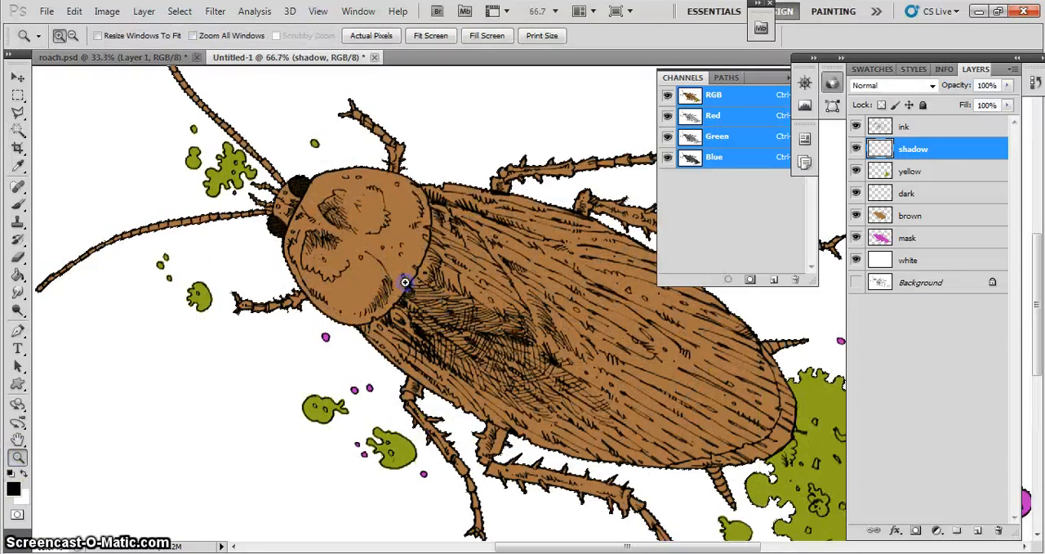
{"action": "left_click", "coordinate": [405, 282]}
{"action": "left_click", "coordinate": [18, 203]}
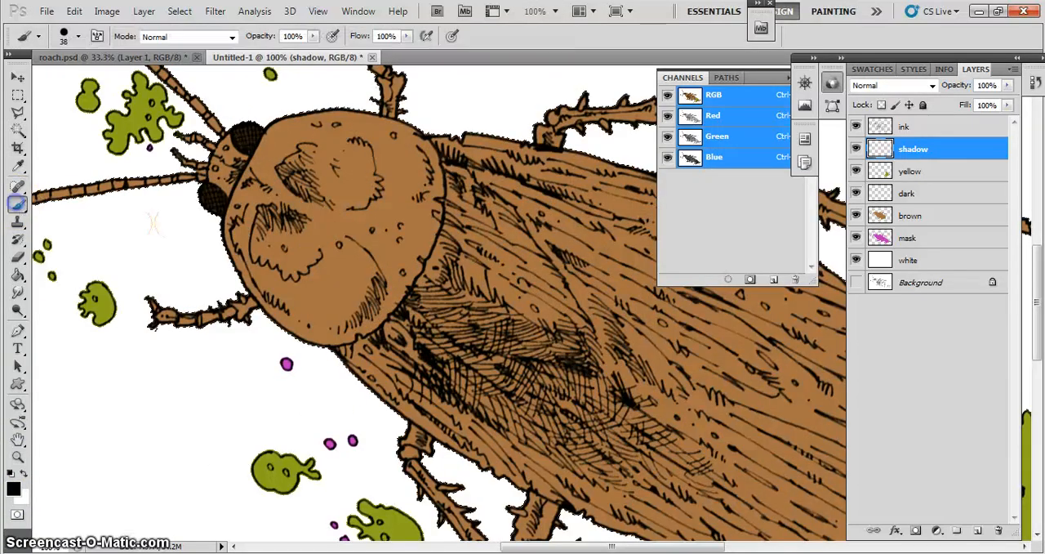
{"action": "left_click", "coordinate": [63, 36]}
{"action": "left_click_drag", "start_coordinate": [42, 78], "coordinate": [32, 78]}
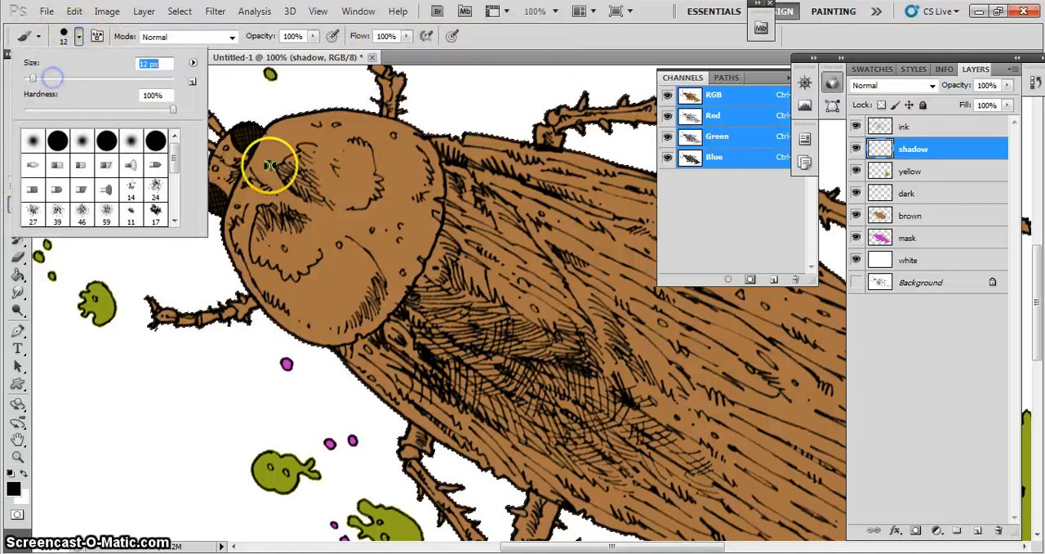
{"action": "mouse_move", "coordinate": [243, 155]}
{"action": "left_mouse_down"}
{"action": "mouse_move", "coordinate": [237, 168]}
{"action": "mouse_move", "coordinate": [245, 157]}
{"action": "left_mouse_up"}
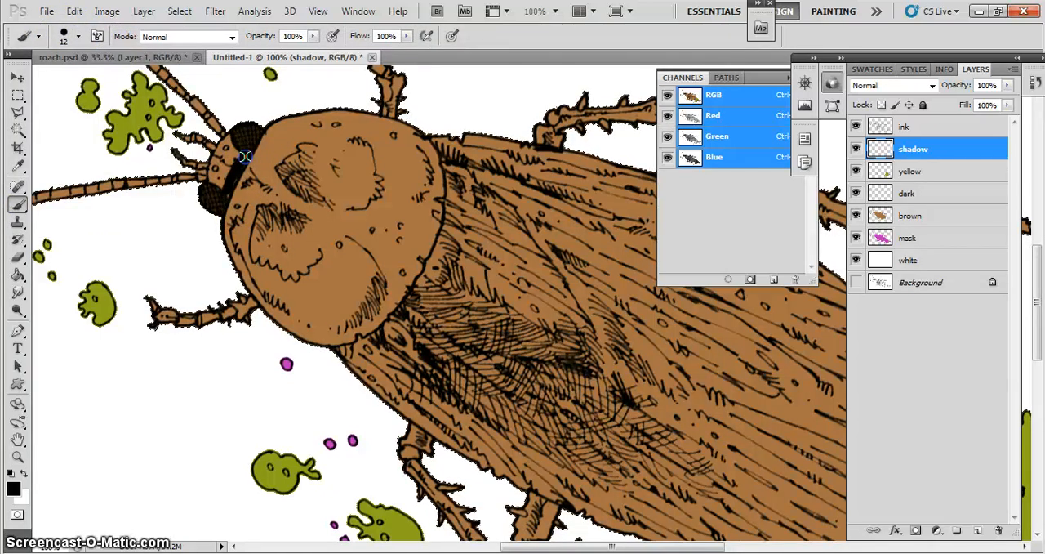
{"action": "mouse_move", "coordinate": [438, 200]}
{"action": "left_mouse_down"}
{"action": "mouse_move", "coordinate": [427, 129]}
{"action": "mouse_move", "coordinate": [449, 196]}
{"action": "mouse_move", "coordinate": [428, 270]}
{"action": "left_mouse_up"}
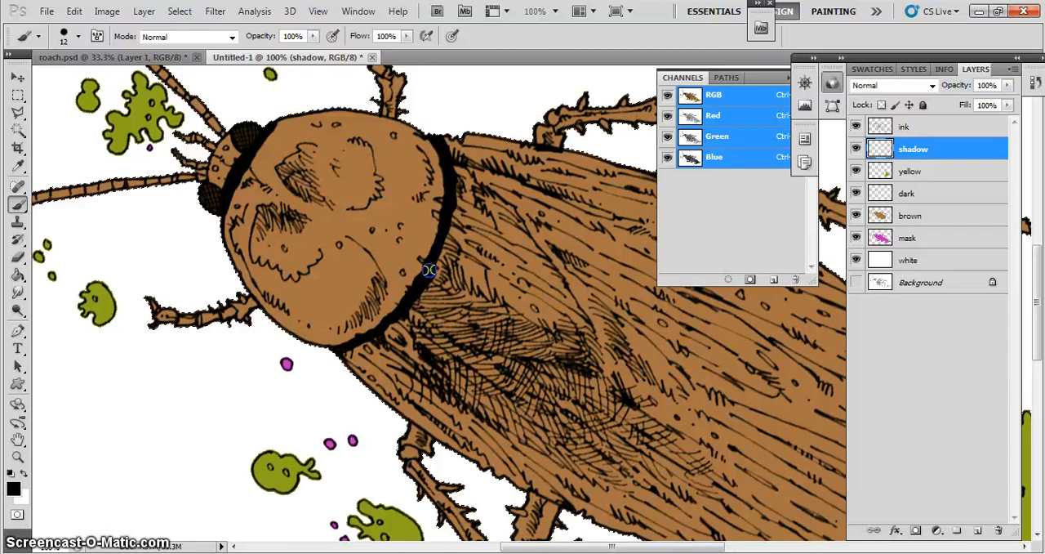
- Paint black shadows where the legs meet the body and along the lower wing edge just behind the head shield
{"action": "mouse_move", "coordinate": [290, 338]}
{"action": "left_mouse_down"}
{"action": "mouse_move", "coordinate": [249, 316]}
{"action": "mouse_move", "coordinate": [237, 294]}
{"action": "left_mouse_up"}
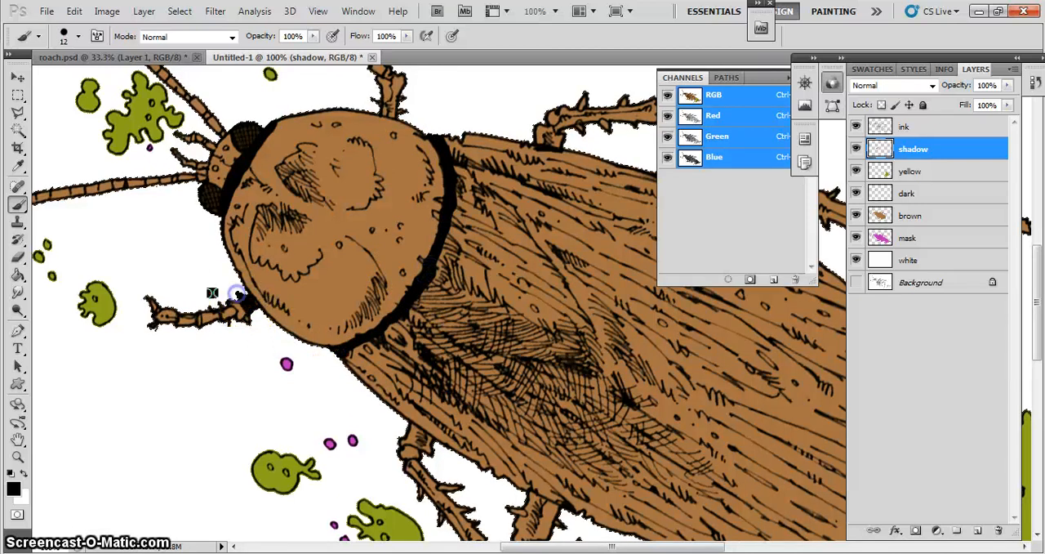
{"action": "left_click_drag", "start_coordinate": [412, 86], "coordinate": [375, 104]}
{"action": "left_click_drag", "start_coordinate": [515, 121], "coordinate": [539, 135]}
{"action": "left_click_drag", "start_coordinate": [382, 426], "coordinate": [417, 432]}
{"action": "left_click_drag", "start_coordinate": [510, 480], "coordinate": [534, 511]}
{"action": "left_click_drag", "start_coordinate": [623, 294], "coordinate": [462, 340]}
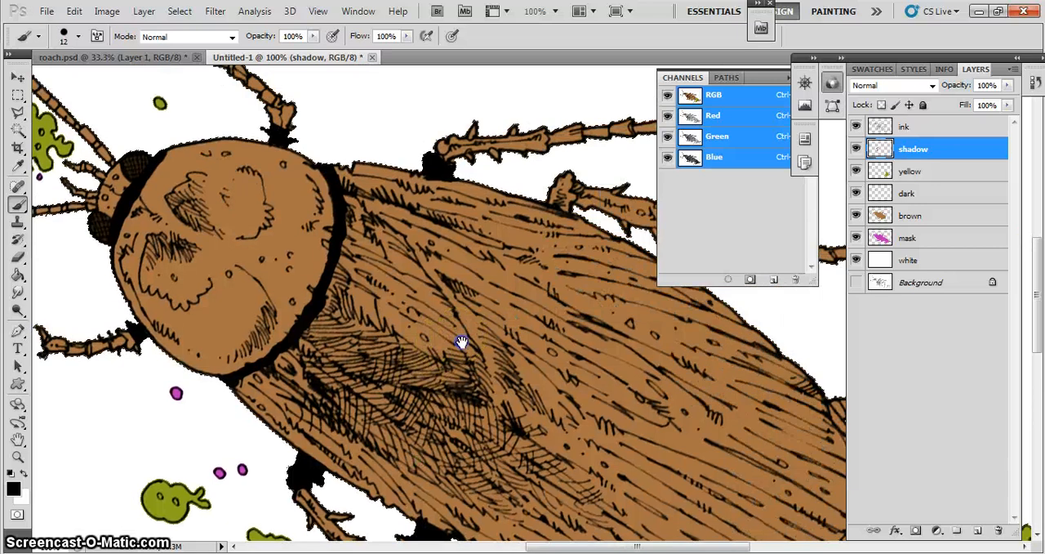
{"action": "left_click_drag", "start_coordinate": [547, 192], "coordinate": [574, 212]}
{"action": "left_click_drag", "start_coordinate": [238, 393], "coordinate": [230, 384]}
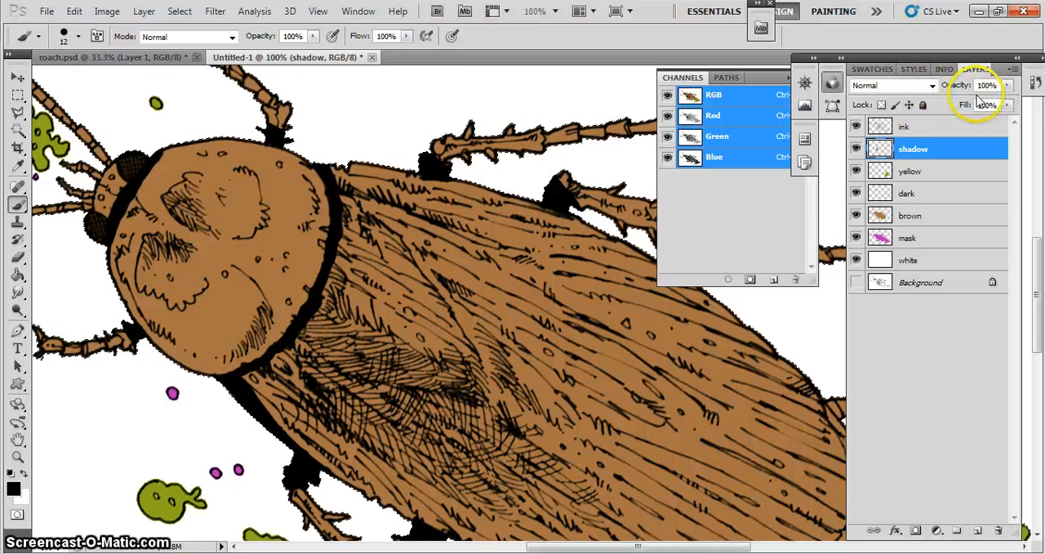
- Lower the shadow layer's opacity to 34% and paint shading along the lower edge of the head shield
{"action": "left_click", "coordinate": [1008, 85]}
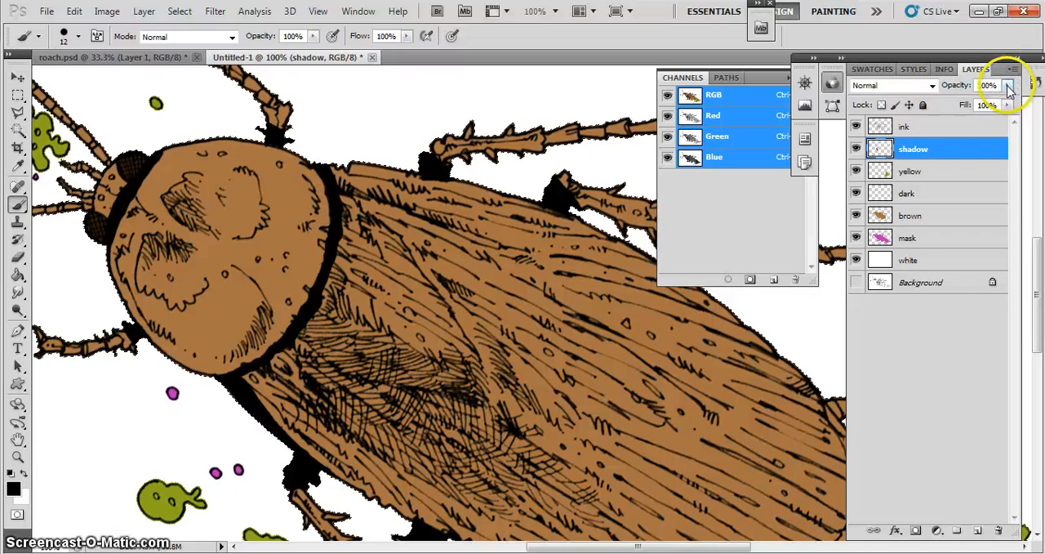
{"action": "left_click_drag", "start_coordinate": [1007, 101], "coordinate": [954, 100]}
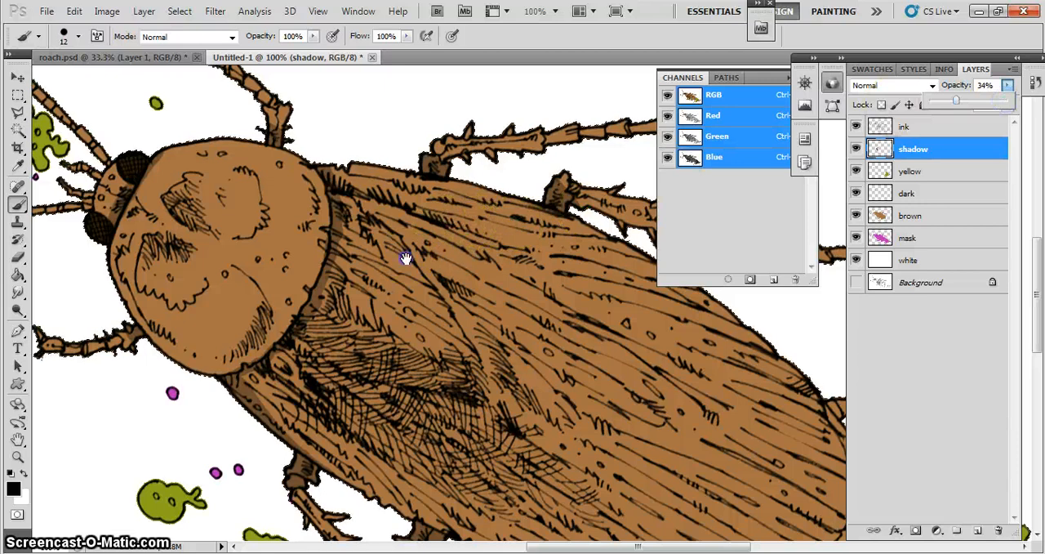
{"action": "mouse_move", "coordinate": [411, 268]}
{"action": "left_mouse_down"}
{"action": "mouse_move", "coordinate": [474, 219]}
{"action": "mouse_move", "coordinate": [519, 271]}
{"action": "left_mouse_up"}
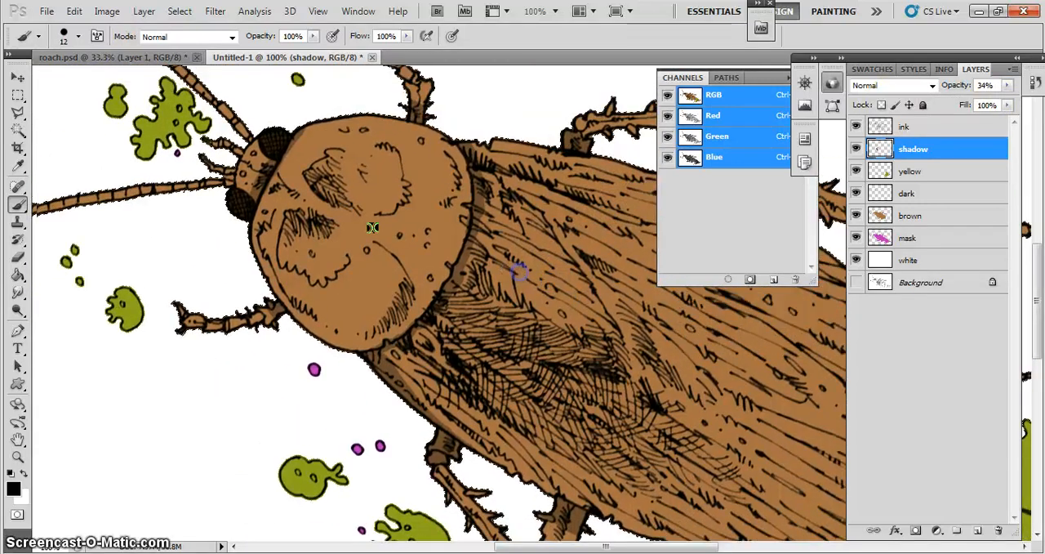
{"action": "mouse_move", "coordinate": [258, 225]}
{"action": "left_mouse_down"}
{"action": "mouse_move", "coordinate": [210, 175]}
{"action": "mouse_move", "coordinate": [232, 193]}
{"action": "mouse_move", "coordinate": [287, 307]}
{"action": "left_mouse_up"}
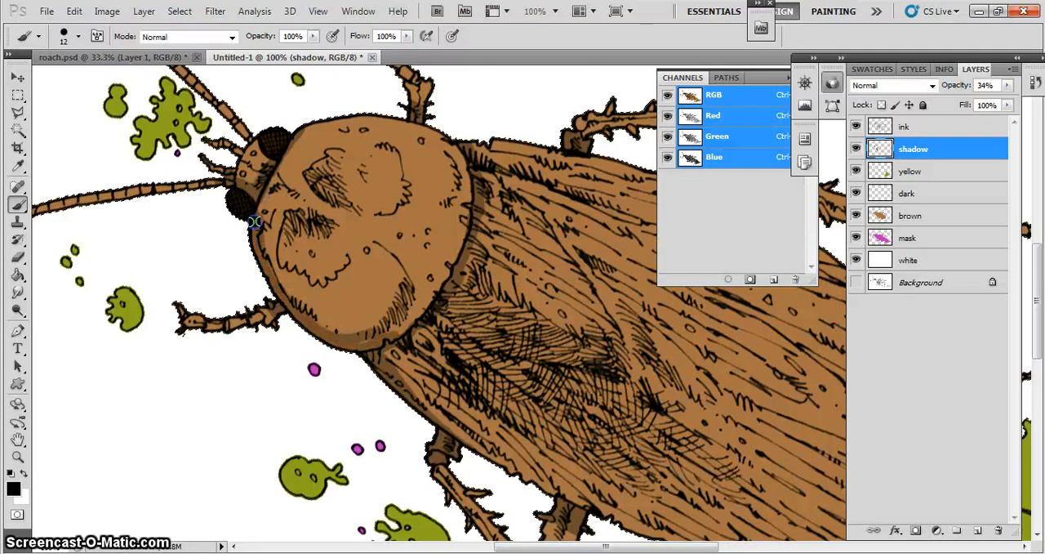
- Paint broad shading across the lower part of the head shield and along the abdomen's lower edge with a 52-pixel brush
{"action": "left_click", "coordinate": [78, 36]}
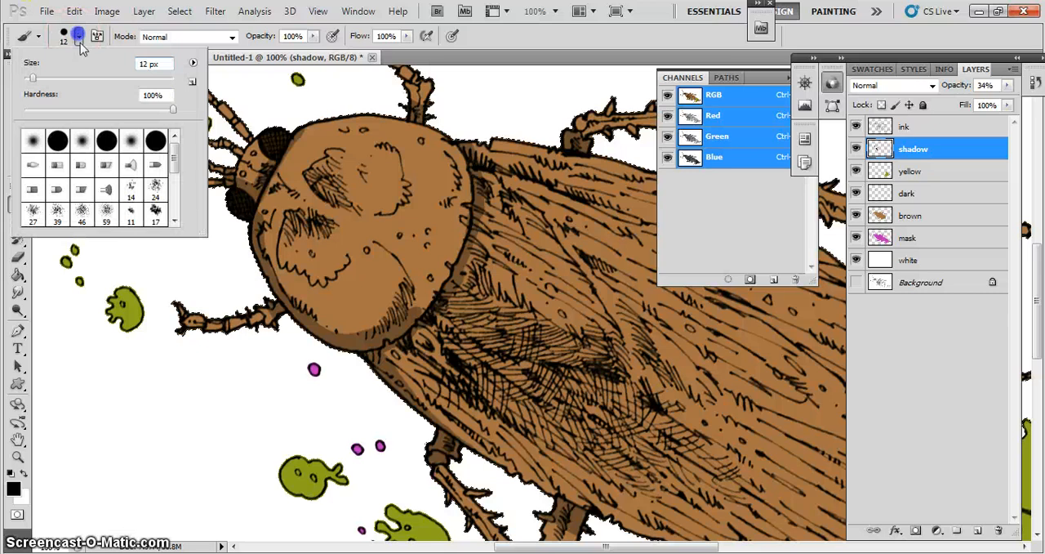
{"action": "left_click_drag", "start_coordinate": [34, 80], "coordinate": [61, 78]}
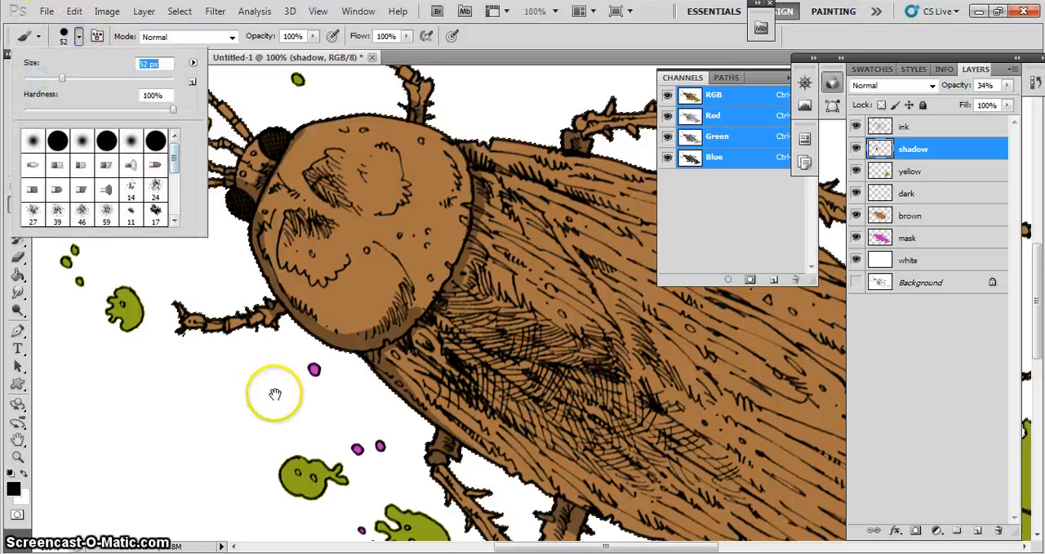
{"action": "left_click", "coordinate": [255, 276]}
{"action": "left_click", "coordinate": [532, 222]}
{"action": "key", "text": "space"}
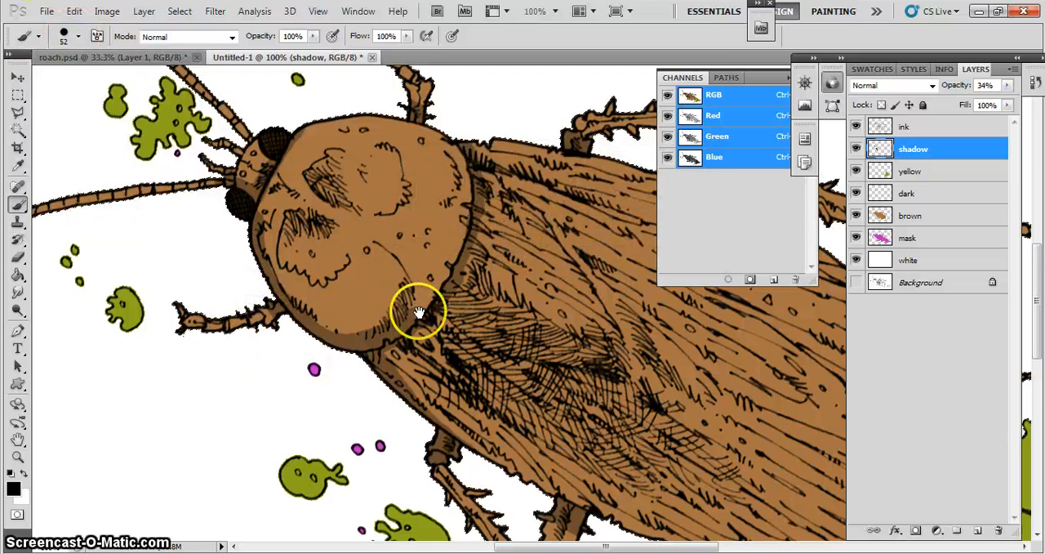
{"action": "mouse_move", "coordinate": [436, 342]}
{"action": "left_mouse_down"}
{"action": "mouse_move", "coordinate": [361, 241]}
{"action": "mouse_move", "coordinate": [322, 241]}
{"action": "left_mouse_up"}
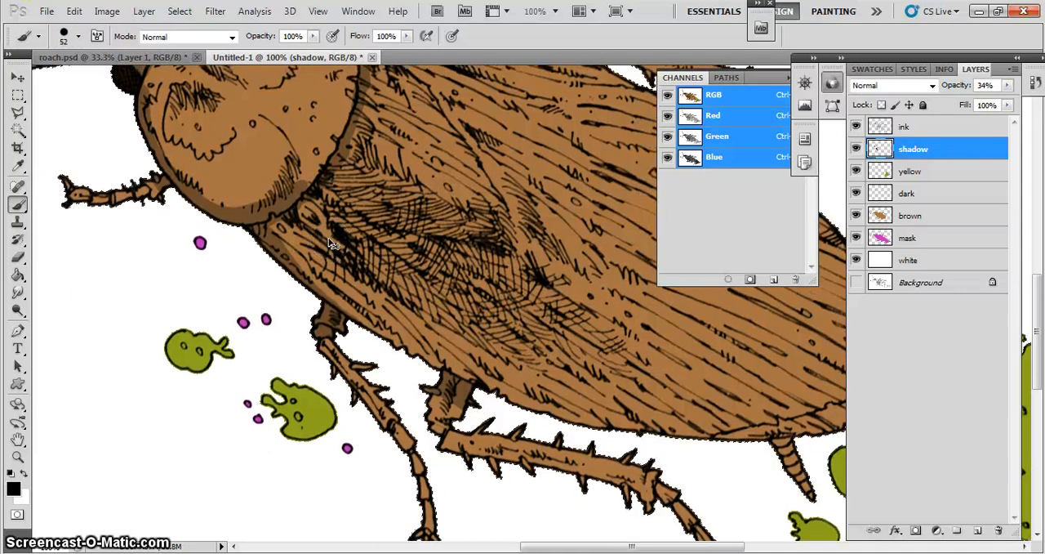
{"action": "key", "text": "ctrl+minus"}
{"action": "key", "text": "ctrl+minus"}
{"action": "left_click_drag", "start_coordinate": [334, 199], "coordinate": [485, 322]}
{"action": "mouse_move", "coordinate": [421, 247]}
{"action": "left_mouse_down"}
{"action": "mouse_move", "coordinate": [603, 357]}
{"action": "mouse_move", "coordinate": [728, 358]}
{"action": "left_mouse_up"}
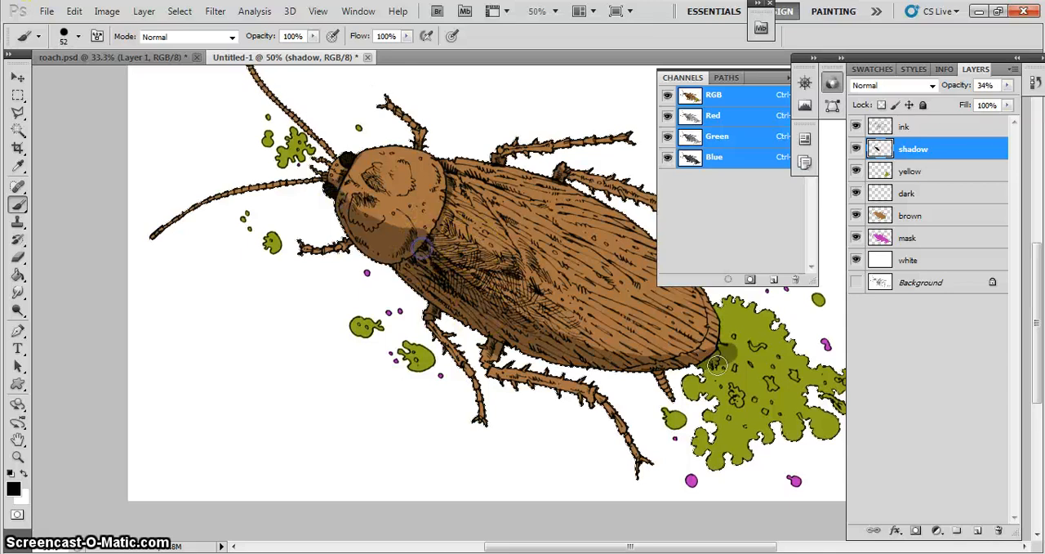
- Shade the wings' upper edge behind the head shield and lower the shadow layer's opacity to 25%
{"action": "left_click_drag", "start_coordinate": [448, 153], "coordinate": [447, 155]}
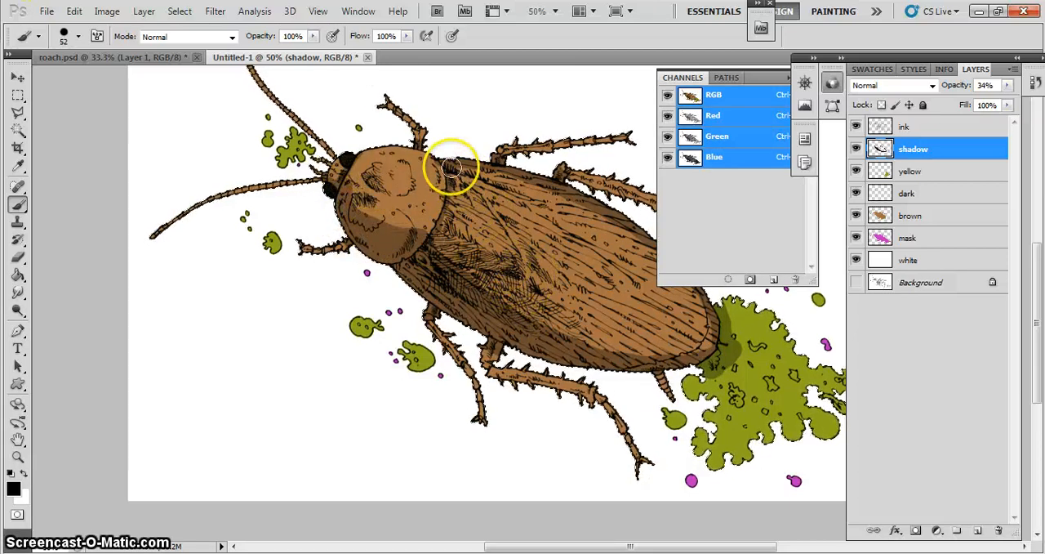
{"action": "left_click", "coordinate": [1008, 85]}
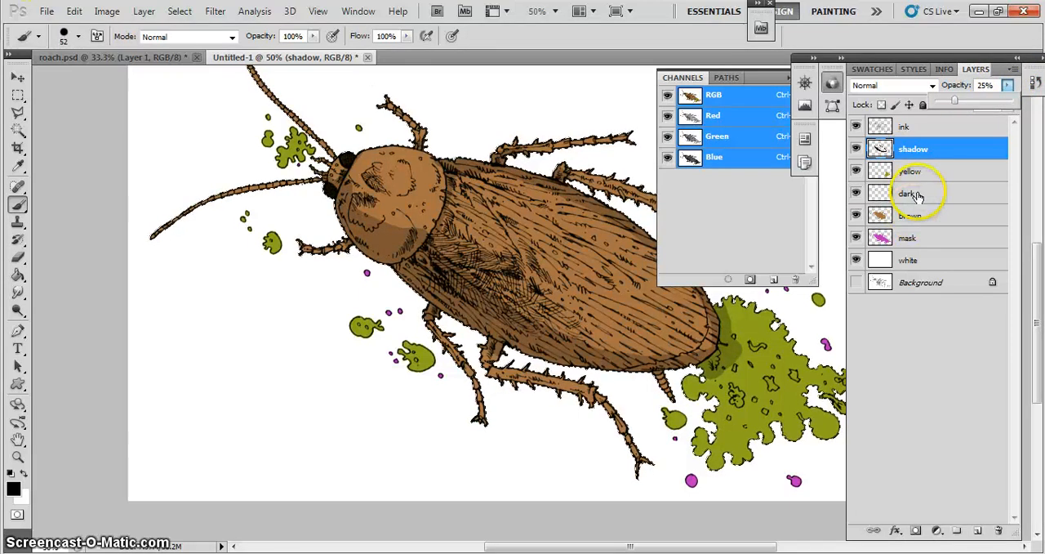
- Create a new layer directly above the shadow layer and name it light
{"action": "left_click", "coordinate": [976, 532]}
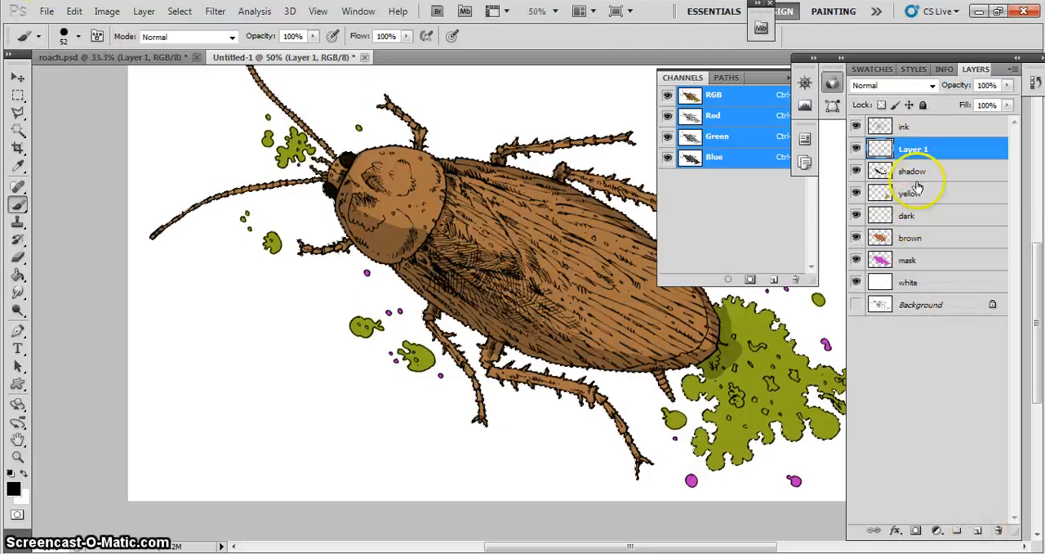
{"action": "double_click", "coordinate": [912, 150]}
{"action": "type", "text": "l"}
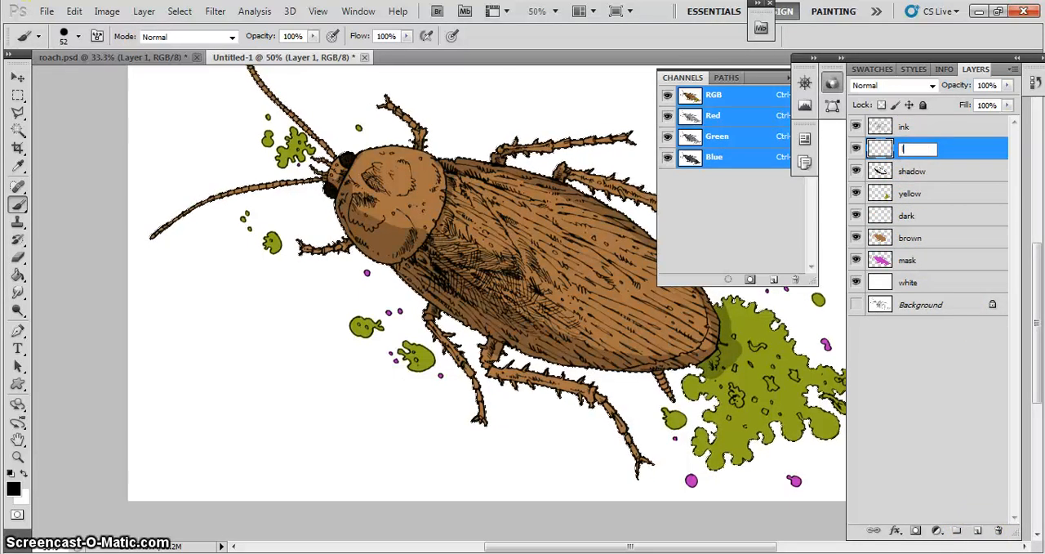
{"action": "type", "text": "ight"}
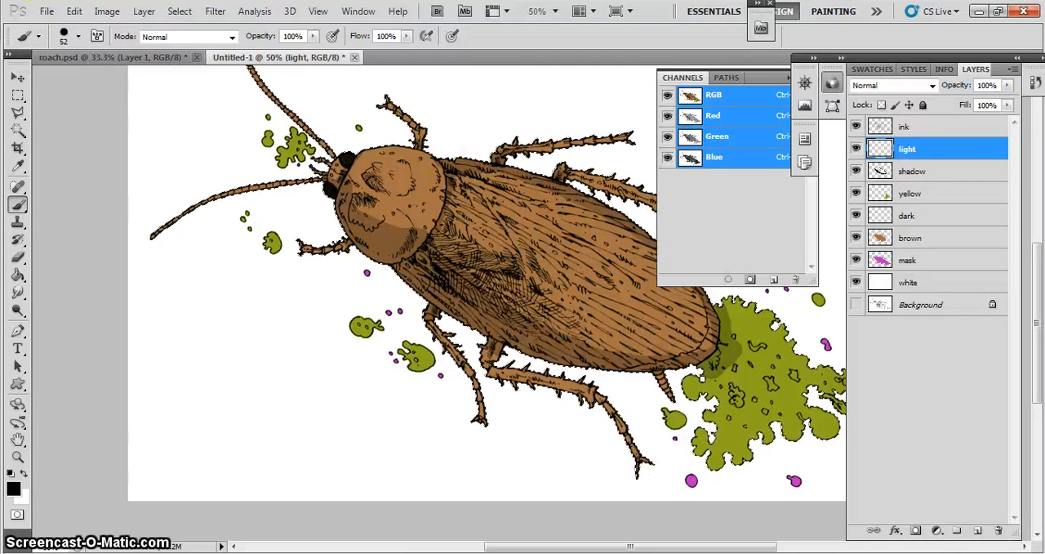
- Set the foreground color to white and the brush size to 11 px for close-up highlights on the roach's head
{"action": "left_click", "coordinate": [13, 487]}
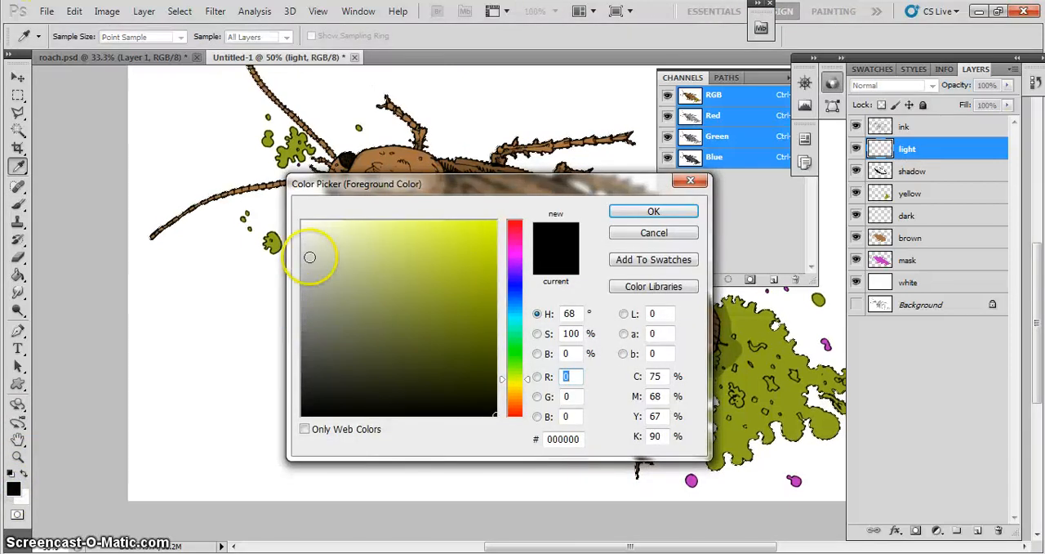
{"action": "left_click_drag", "start_coordinate": [303, 243], "coordinate": [303, 222]}
{"action": "left_click", "coordinate": [667, 214]}
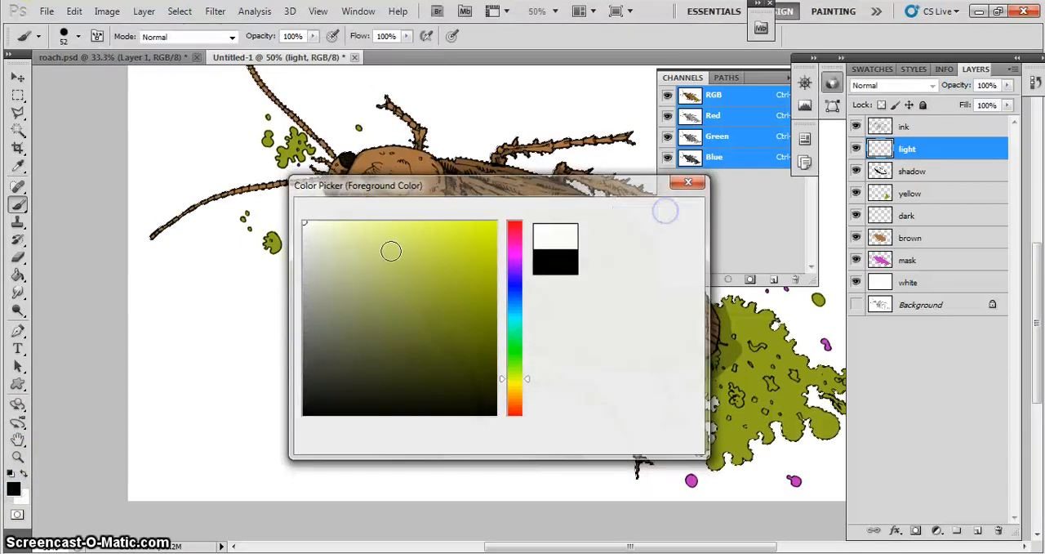
{"action": "key", "text": "z"}
{"action": "left_click", "coordinate": [380, 185]}
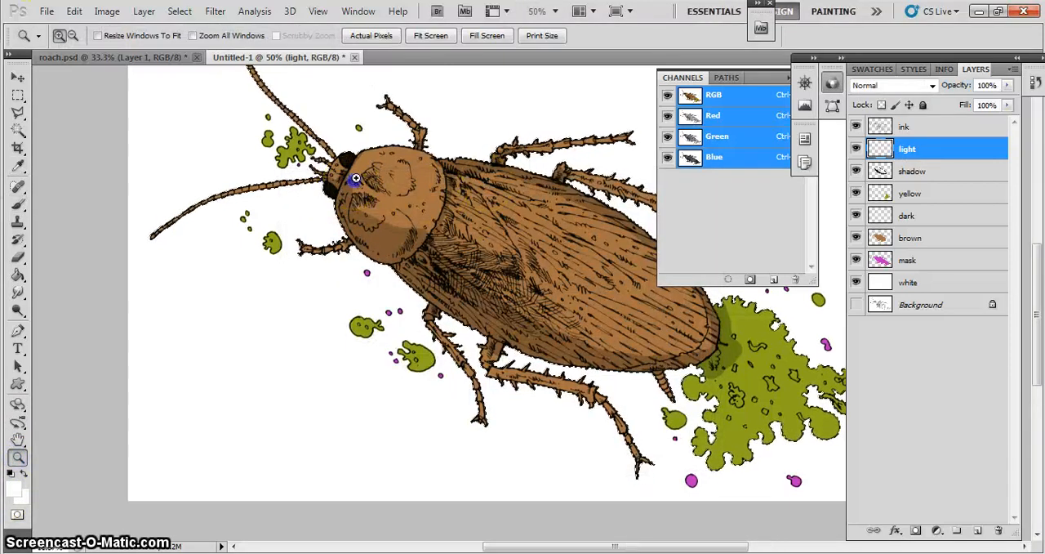
{"action": "left_click", "coordinate": [377, 170]}
{"action": "left_click", "coordinate": [393, 165]}
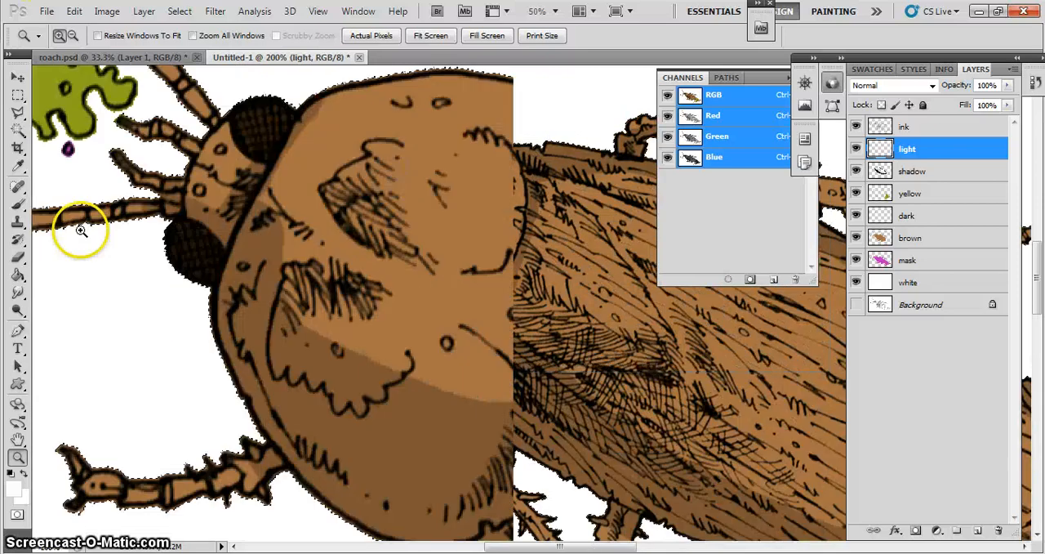
{"action": "left_click", "coordinate": [18, 204]}
{"action": "left_click", "coordinate": [70, 41]}
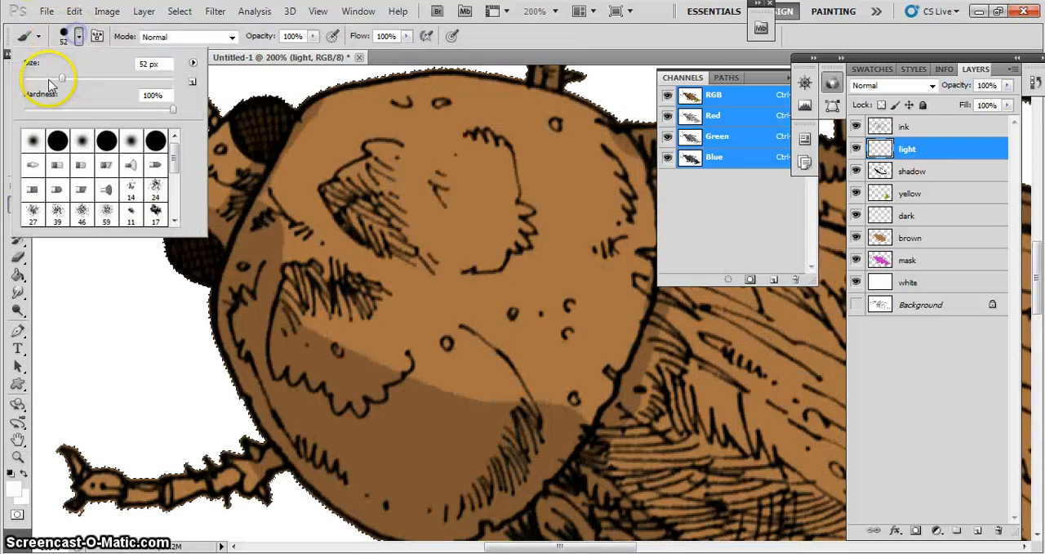
{"action": "left_click_drag", "start_coordinate": [52, 77], "coordinate": [59, 81]}
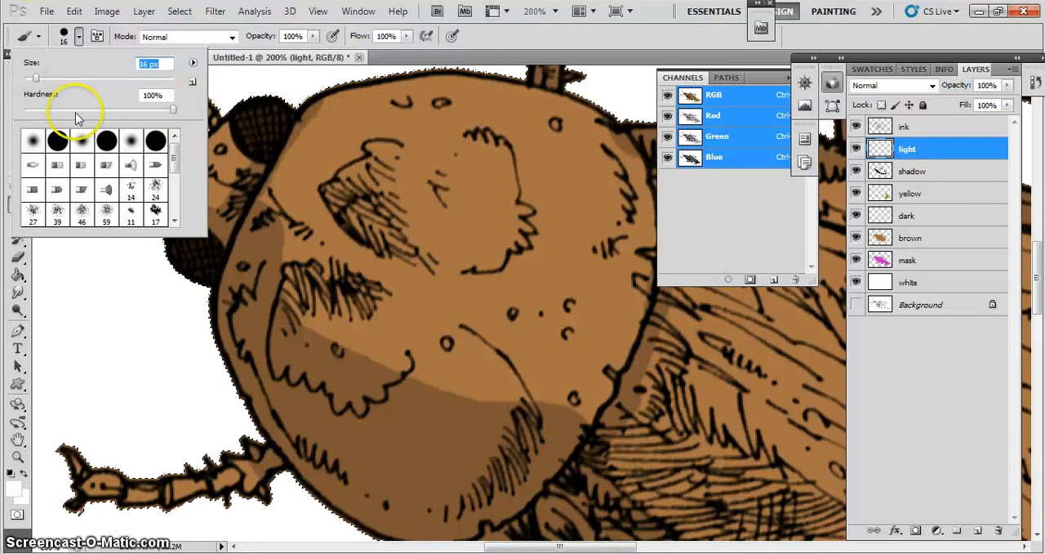
{"action": "left_click", "coordinate": [33, 79]}
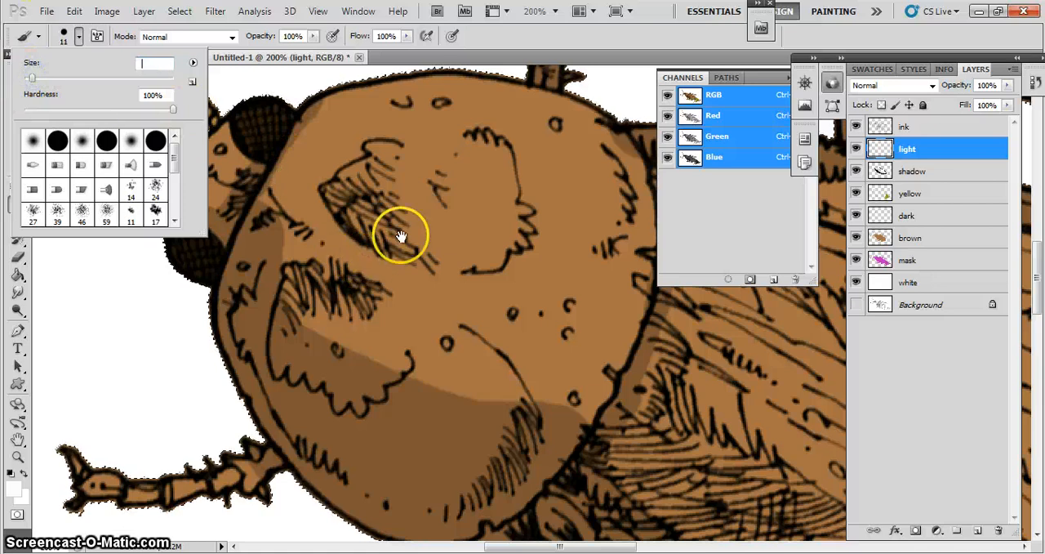
- Paint a white highlight on the upper eye and lower the light layer's opacity to 19%
{"action": "left_click", "coordinate": [385, 327]}
{"action": "left_click", "coordinate": [542, 223]}
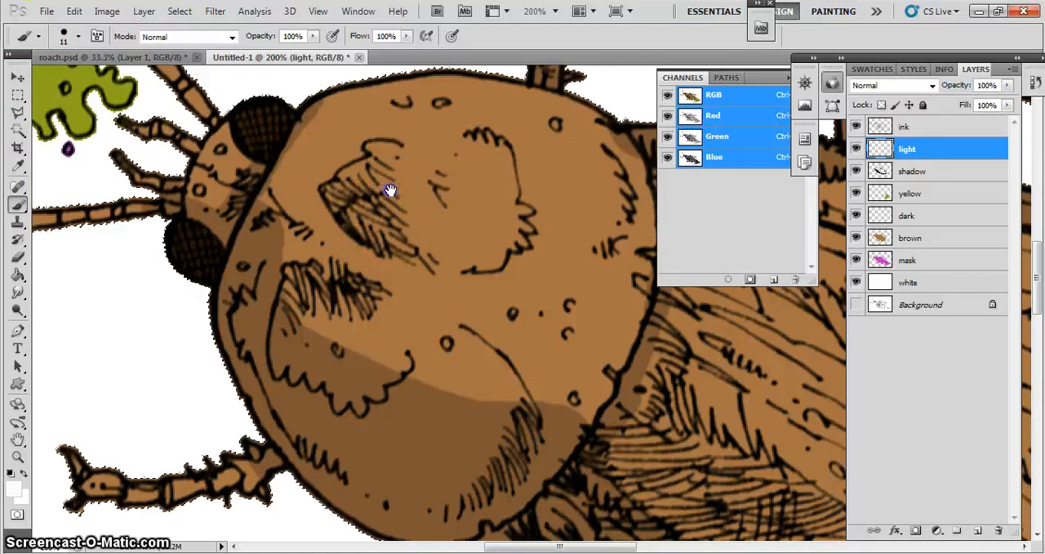
{"action": "left_click_drag", "start_coordinate": [390, 189], "coordinate": [385, 333]}
{"action": "mouse_move", "coordinate": [276, 258]}
{"action": "left_mouse_down"}
{"action": "mouse_move", "coordinate": [238, 259]}
{"action": "mouse_move", "coordinate": [286, 262]}
{"action": "left_mouse_up"}
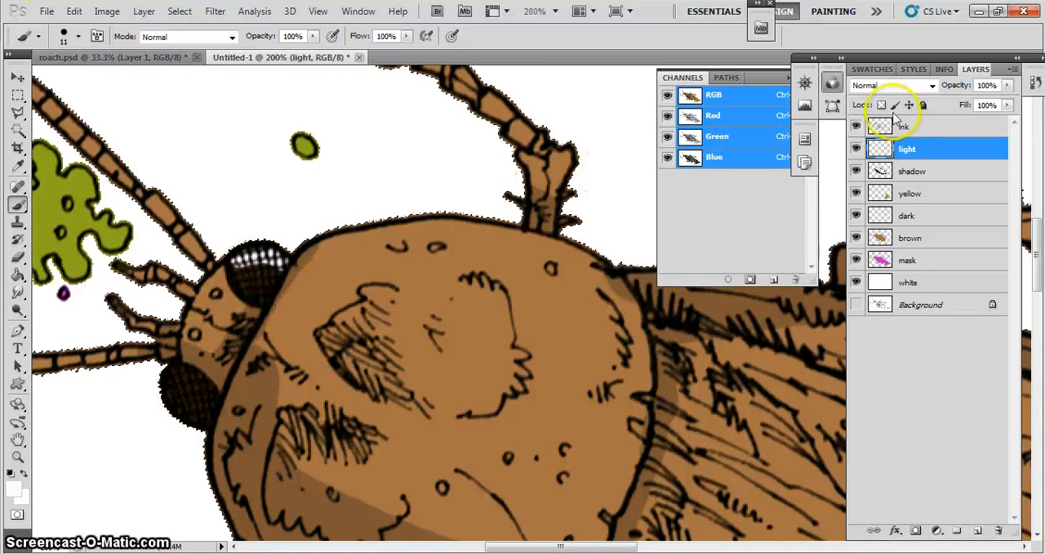
{"action": "left_click_drag", "start_coordinate": [1006, 85], "coordinate": [1008, 99]}
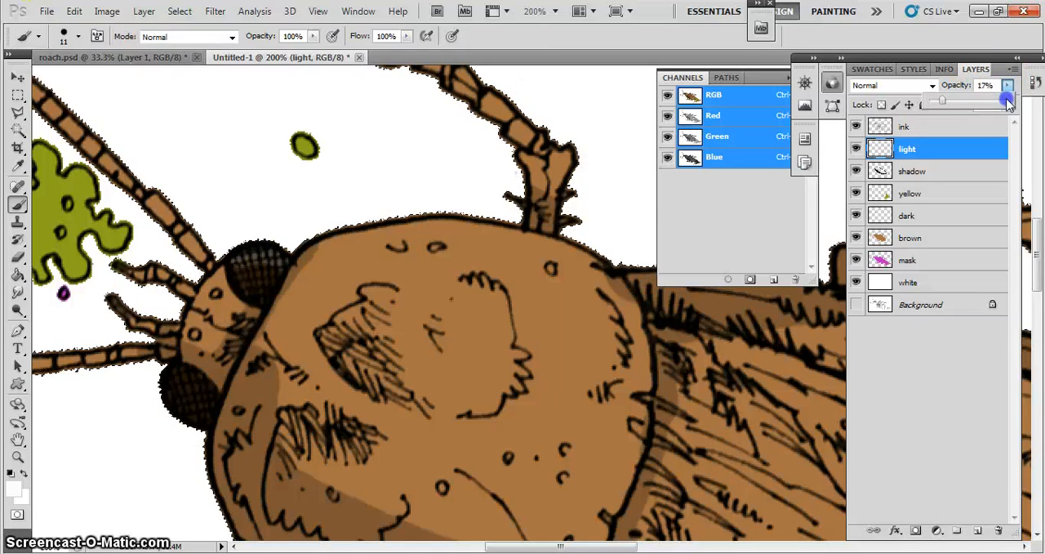
- Paint a highlight strip along the upper, rear and front edges of the rounded head shield
{"action": "left_click", "coordinate": [325, 242]}
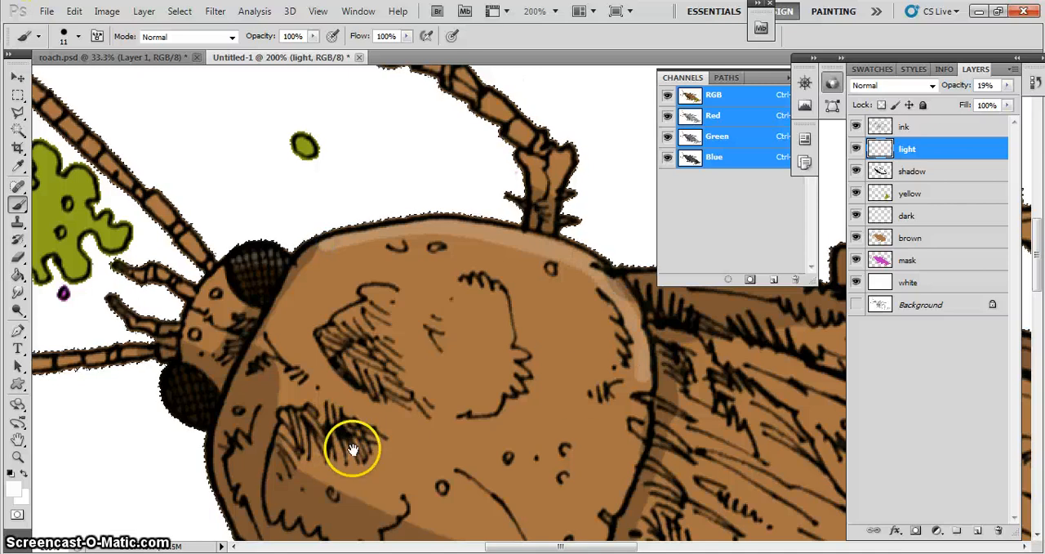
{"action": "left_click_drag", "start_coordinate": [376, 448], "coordinate": [307, 379]}
{"action": "left_click_drag", "start_coordinate": [571, 315], "coordinate": [569, 357]}
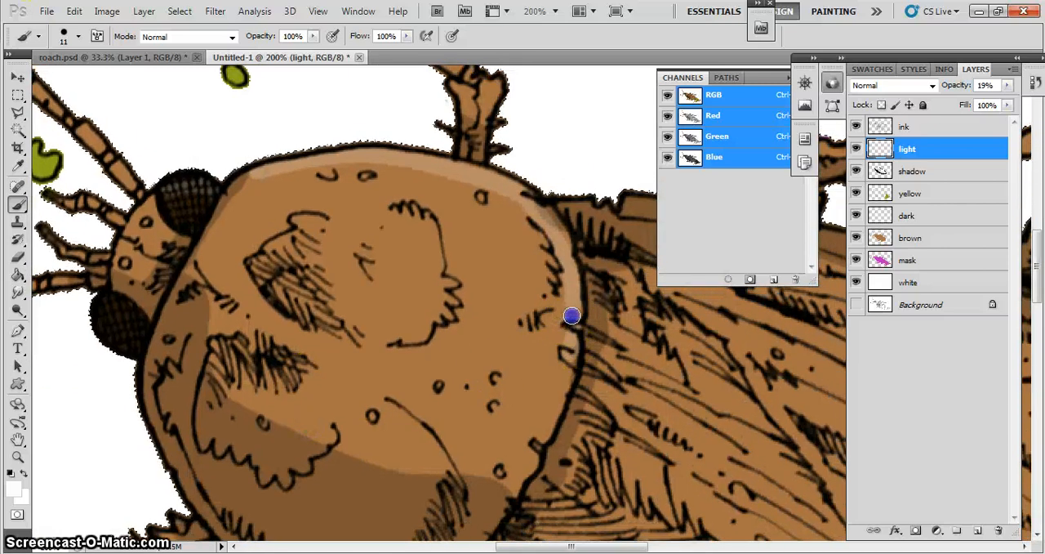
{"action": "left_click_drag", "start_coordinate": [572, 316], "coordinate": [524, 470]}
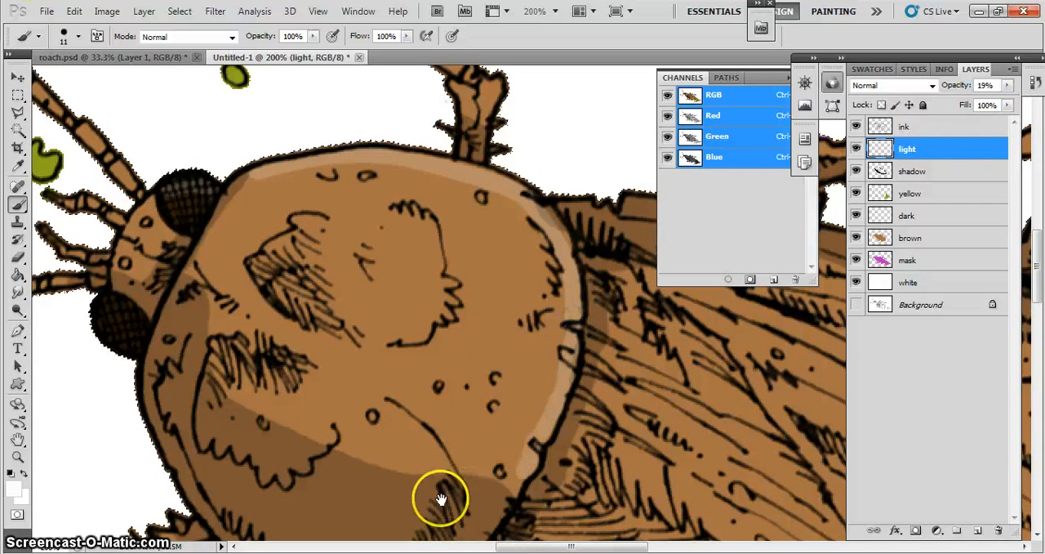
{"action": "left_click_drag", "start_coordinate": [441, 498], "coordinate": [429, 378]}
{"action": "left_click_drag", "start_coordinate": [503, 370], "coordinate": [508, 352]}
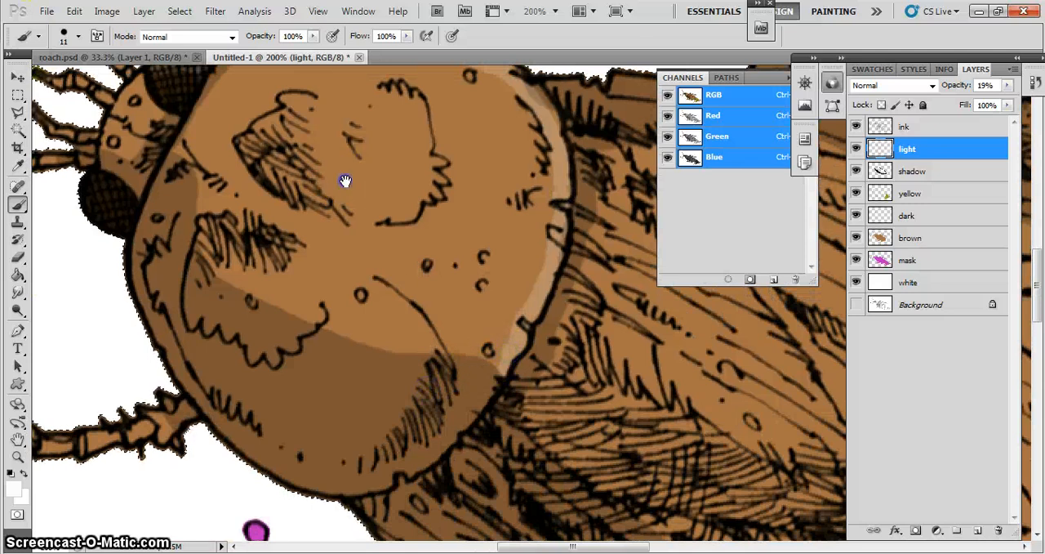
{"action": "left_click_drag", "start_coordinate": [346, 180], "coordinate": [349, 285]}
{"action": "mouse_move", "coordinate": [292, 157]}
{"action": "left_mouse_down"}
{"action": "mouse_move", "coordinate": [232, 161]}
{"action": "mouse_move", "coordinate": [251, 157]}
{"action": "left_mouse_up"}
{"action": "left_click", "coordinate": [203, 162]}
- Soften the highlight along the head shield's upper edge using a 69 px eraser with 0% hardness
{"action": "left_click", "coordinate": [16, 260]}
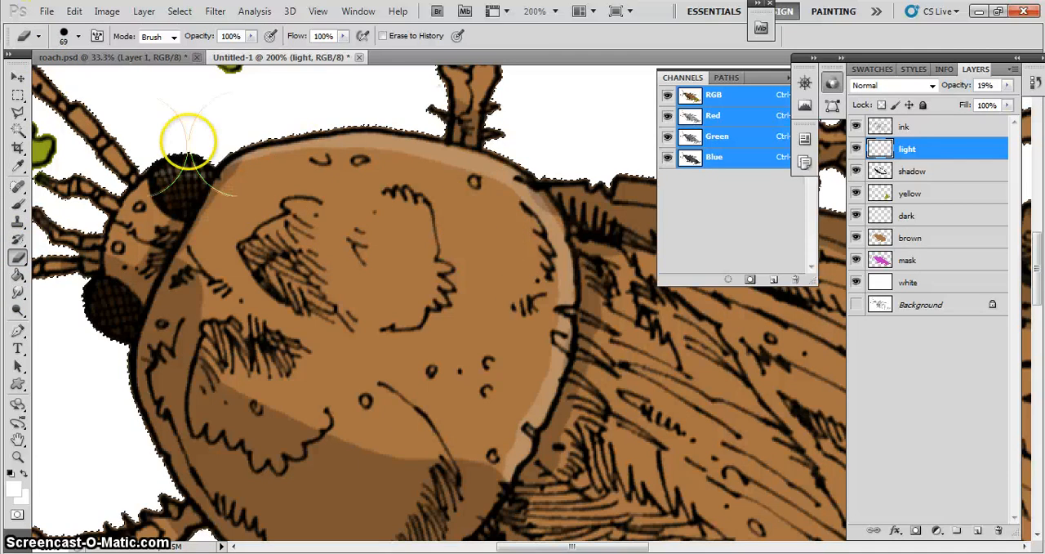
{"action": "left_click", "coordinate": [78, 36]}
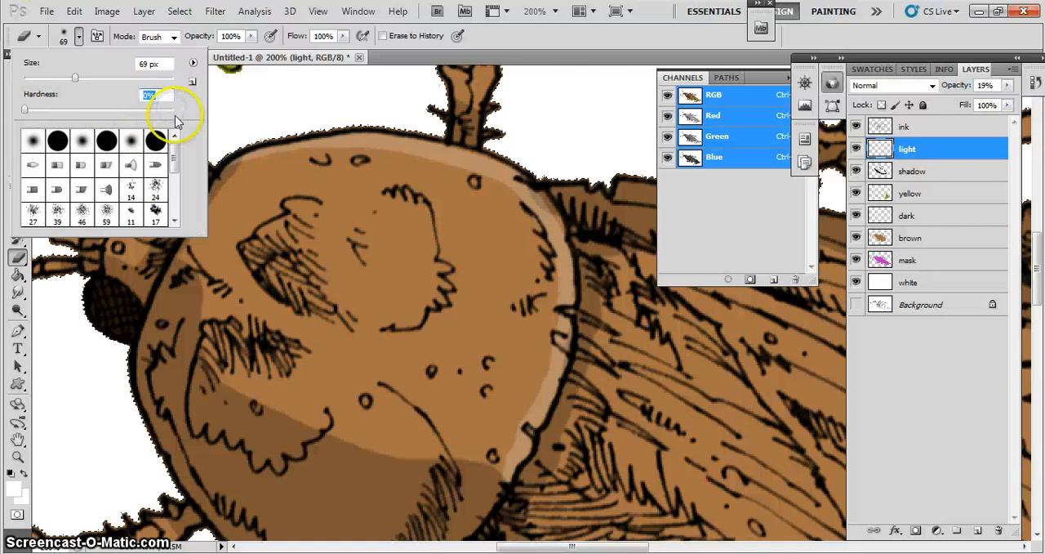
{"action": "left_click", "coordinate": [261, 198]}
{"action": "mouse_move", "coordinate": [254, 198]}
{"action": "left_mouse_down"}
{"action": "mouse_move", "coordinate": [295, 196]}
{"action": "mouse_move", "coordinate": [258, 202]}
{"action": "mouse_move", "coordinate": [353, 200]}
{"action": "mouse_move", "coordinate": [305, 196]}
{"action": "mouse_move", "coordinate": [335, 192]}
{"action": "mouse_move", "coordinate": [318, 195]}
{"action": "mouse_move", "coordinate": [407, 207]}
{"action": "left_mouse_up"}
{"action": "left_click", "coordinate": [374, 200]}
{"action": "mouse_move", "coordinate": [454, 235]}
{"action": "left_mouse_down"}
{"action": "mouse_move", "coordinate": [373, 184]}
{"action": "mouse_move", "coordinate": [484, 245]}
{"action": "left_mouse_up"}
{"action": "left_click", "coordinate": [465, 232]}
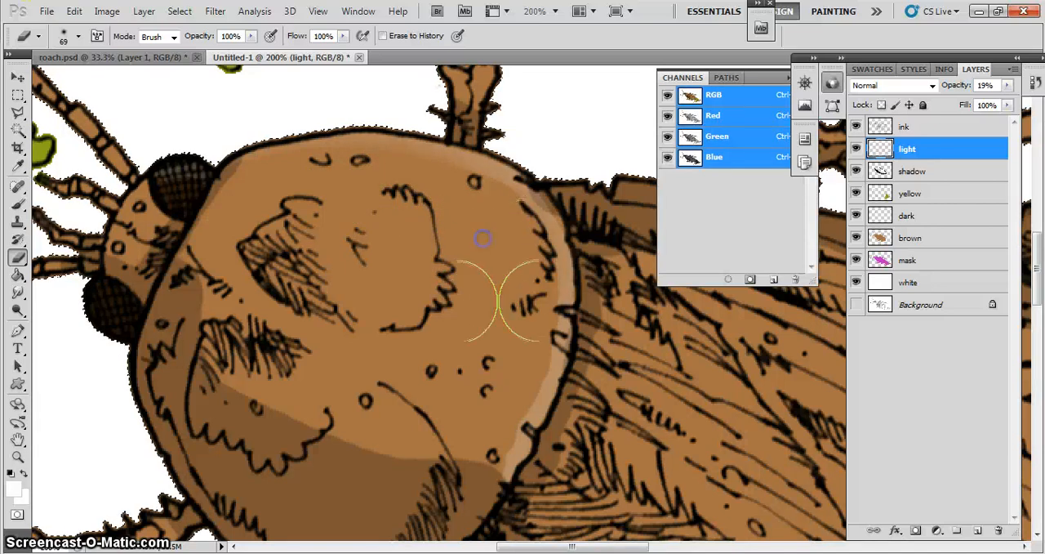
- Soften the inner side of the highlight along the head shield's rear and front edges with the same eraser
{"action": "left_click", "coordinate": [504, 329]}
{"action": "mouse_move", "coordinate": [498, 351]}
{"action": "left_mouse_down"}
{"action": "mouse_move", "coordinate": [452, 434]}
{"action": "mouse_move", "coordinate": [452, 456]}
{"action": "left_mouse_up"}
{"action": "left_click_drag", "start_coordinate": [469, 422], "coordinate": [461, 458]}
{"action": "left_click_drag", "start_coordinate": [485, 399], "coordinate": [474, 447]}
{"action": "key", "text": "space"}
{"action": "mouse_move", "coordinate": [247, 274]}
{"action": "left_mouse_down"}
{"action": "mouse_move", "coordinate": [257, 329]}
{"action": "mouse_move", "coordinate": [245, 331]}
{"action": "left_mouse_up"}
{"action": "left_click", "coordinate": [154, 278]}
{"action": "left_click_drag", "start_coordinate": [161, 278], "coordinate": [188, 292]}
{"action": "key", "text": "space"}
{"action": "left_click_drag", "start_coordinate": [445, 389], "coordinate": [340, 338]}
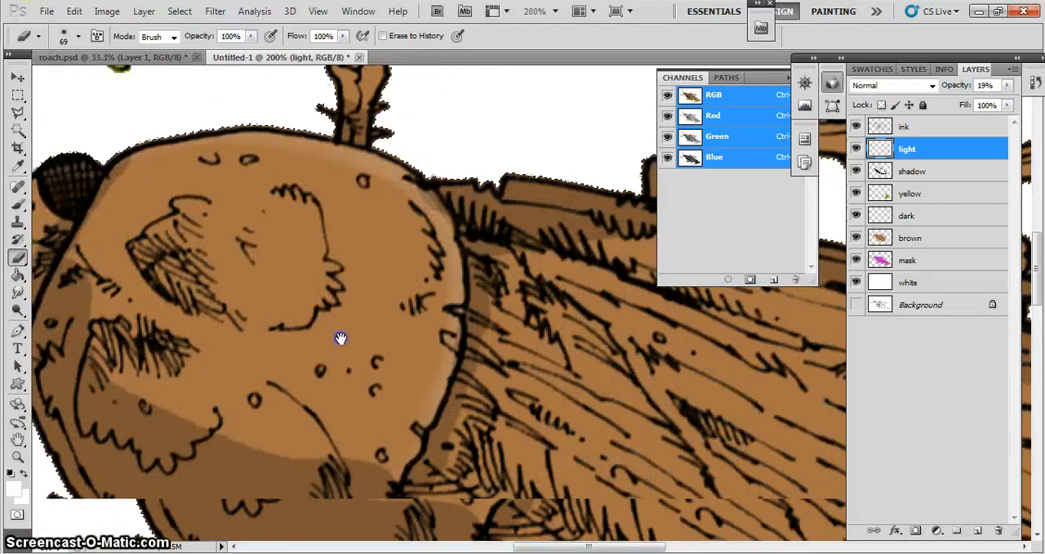
{"action": "left_click_drag", "start_coordinate": [273, 308], "coordinate": [200, 331]}
- Brush thin white highlight streaks with the 11 px brush between the ink lines near the wings' rear tip
{"action": "key", "text": "ctrl+minus"}
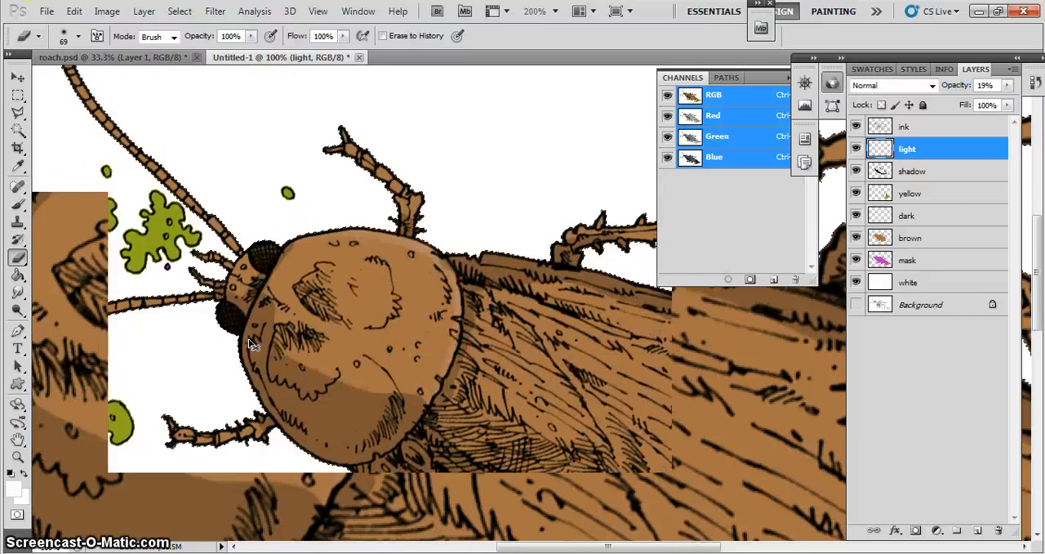
{"action": "key", "text": "ctrl+minus"}
{"action": "left_click", "coordinate": [18, 203]}
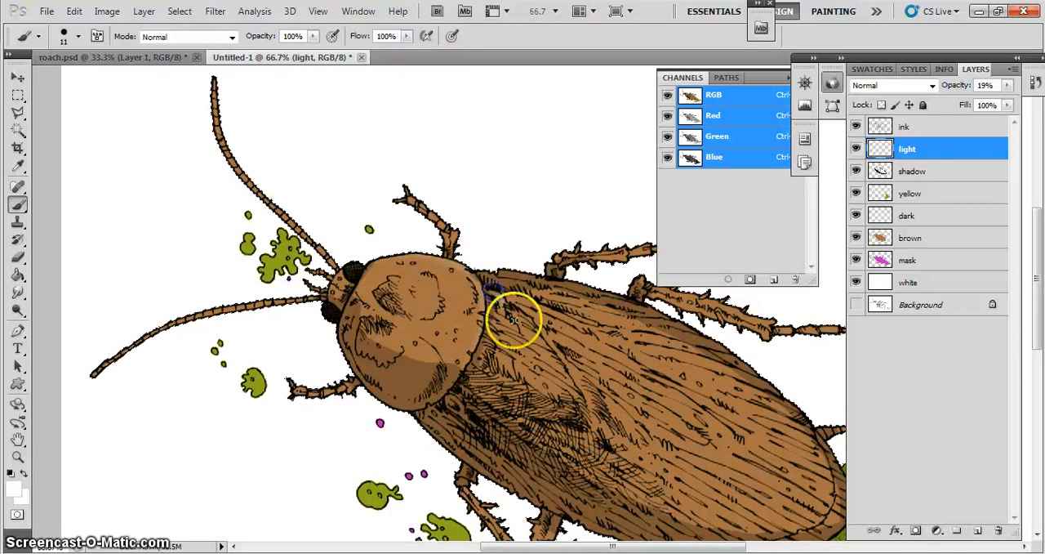
{"action": "left_click_drag", "start_coordinate": [702, 449], "coordinate": [642, 408]}
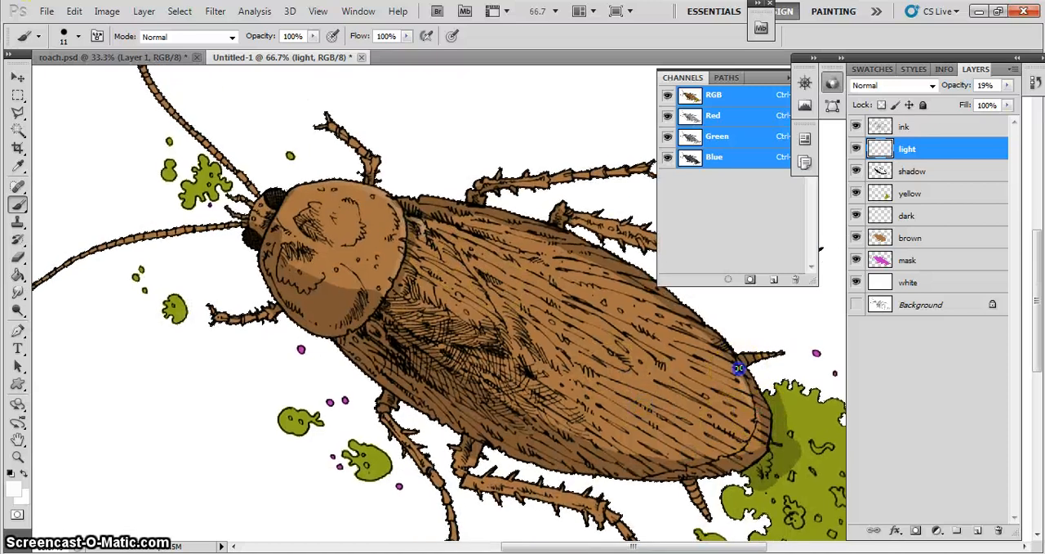
{"action": "mouse_move", "coordinate": [750, 407]}
{"action": "left_mouse_down"}
{"action": "mouse_move", "coordinate": [688, 353]}
{"action": "mouse_move", "coordinate": [728, 361]}
{"action": "mouse_move", "coordinate": [750, 400]}
{"action": "left_mouse_up"}
{"action": "mouse_move", "coordinate": [744, 441]}
{"action": "left_mouse_down"}
{"action": "mouse_move", "coordinate": [676, 406]}
{"action": "mouse_move", "coordinate": [734, 446]}
{"action": "mouse_move", "coordinate": [693, 426]}
{"action": "mouse_move", "coordinate": [723, 454]}
{"action": "mouse_move", "coordinate": [646, 413]}
{"action": "mouse_move", "coordinate": [710, 459]}
{"action": "mouse_move", "coordinate": [681, 454]}
{"action": "mouse_move", "coordinate": [636, 353]}
{"action": "mouse_move", "coordinate": [596, 346]}
{"action": "mouse_move", "coordinate": [553, 291]}
{"action": "left_mouse_up"}
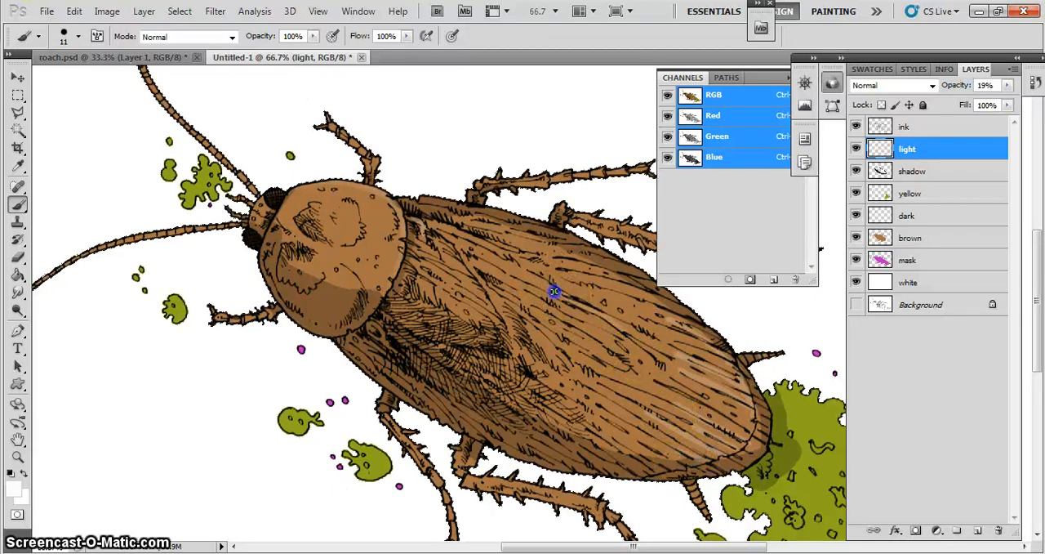
- Paint highlight streaks along the wings' central seam and between the ink lines of the upper wing
{"action": "left_click_drag", "start_coordinate": [437, 229], "coordinate": [460, 245]}
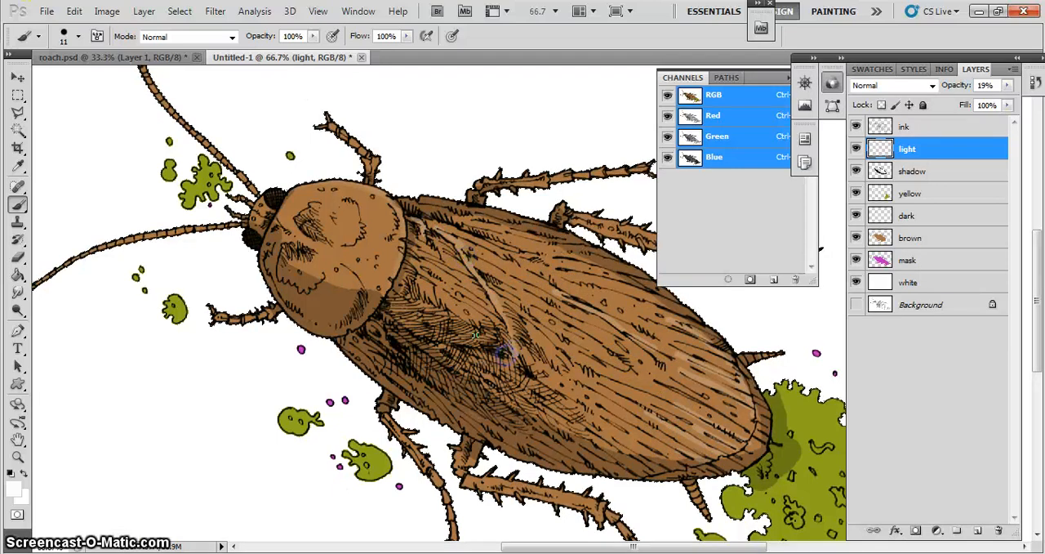
{"action": "mouse_move", "coordinate": [469, 248]}
{"action": "left_mouse_down"}
{"action": "mouse_move", "coordinate": [461, 243]}
{"action": "mouse_move", "coordinate": [546, 284]}
{"action": "left_mouse_up"}
{"action": "left_click_drag", "start_coordinate": [431, 217], "coordinate": [510, 232]}
{"action": "left_click_drag", "start_coordinate": [495, 241], "coordinate": [601, 293]}
{"action": "left_click_drag", "start_coordinate": [567, 284], "coordinate": [608, 297]}
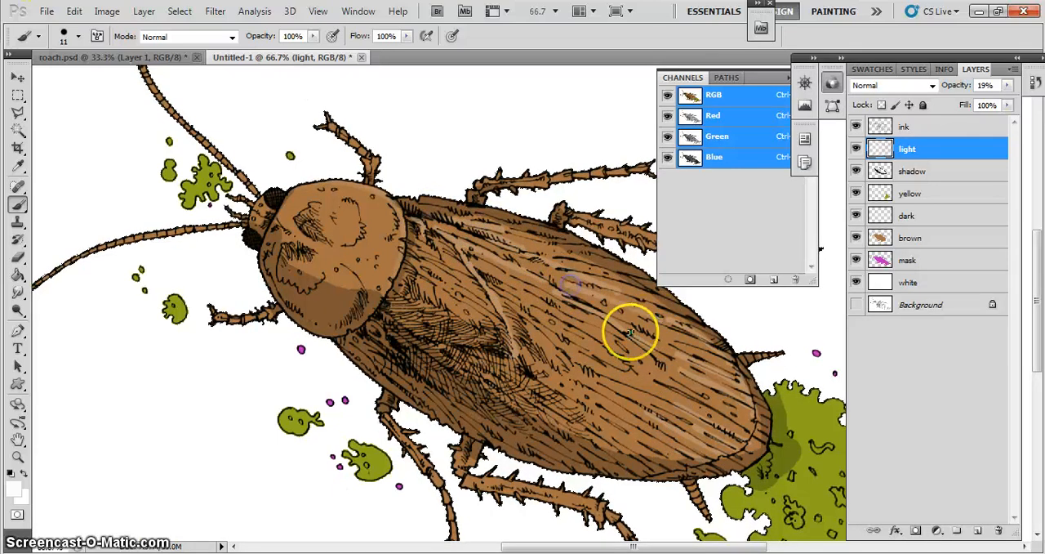
{"action": "mouse_move", "coordinate": [518, 319]}
{"action": "left_mouse_down"}
{"action": "mouse_move", "coordinate": [604, 392]}
{"action": "mouse_move", "coordinate": [588, 392]}
{"action": "mouse_move", "coordinate": [655, 436]}
{"action": "mouse_move", "coordinate": [635, 419]}
{"action": "mouse_move", "coordinate": [594, 421]}
{"action": "left_mouse_up"}
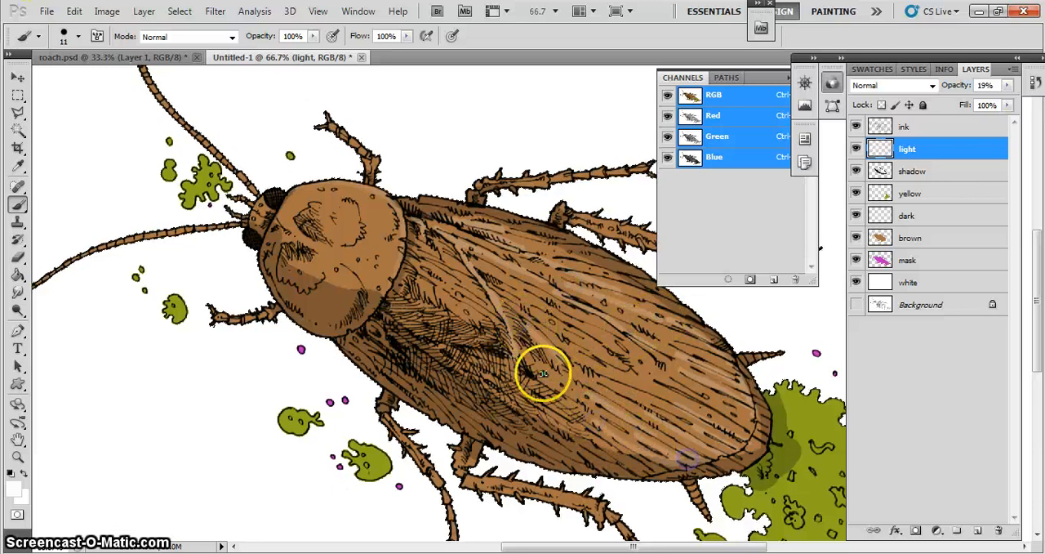
- Add highlight strokes on the wings just behind the head shield, across the cross-hatched area and along the lower wing edge
{"action": "left_click_drag", "start_coordinate": [384, 314], "coordinate": [417, 339]}
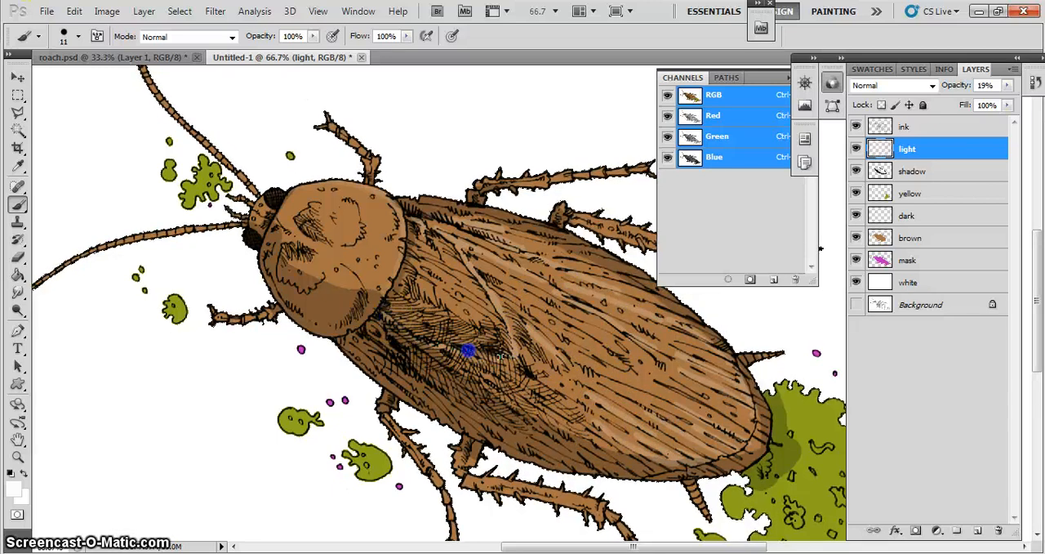
{"action": "left_click_drag", "start_coordinate": [425, 255], "coordinate": [427, 257]}
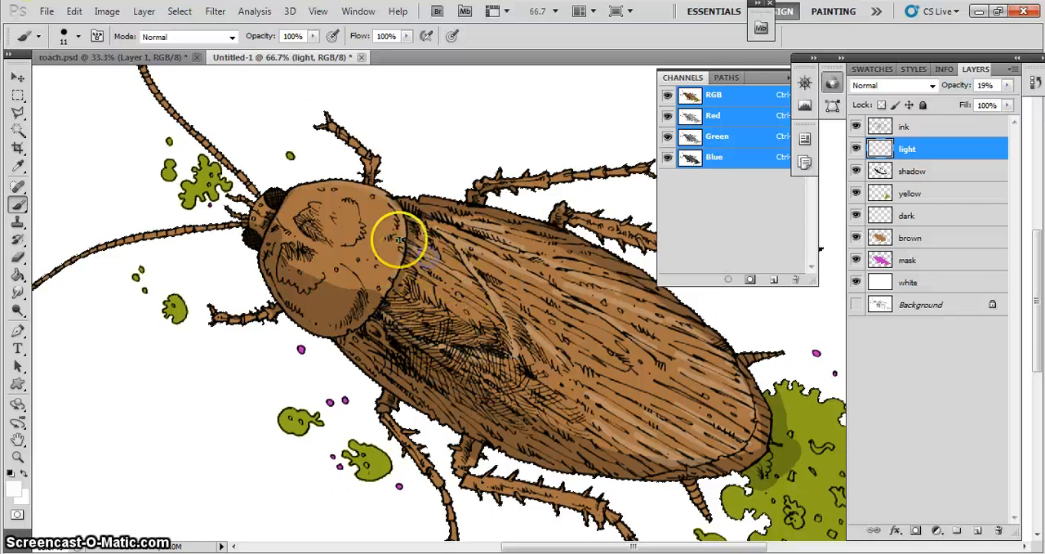
{"action": "left_click_drag", "start_coordinate": [414, 218], "coordinate": [413, 218]}
{"action": "left_click_drag", "start_coordinate": [418, 294], "coordinate": [419, 296]}
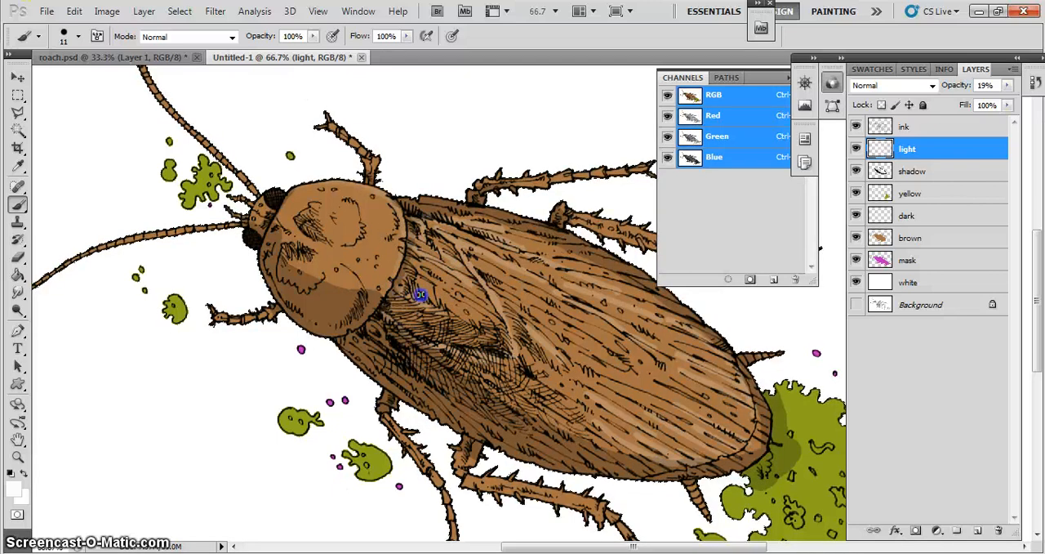
{"action": "left_click", "coordinate": [353, 346]}
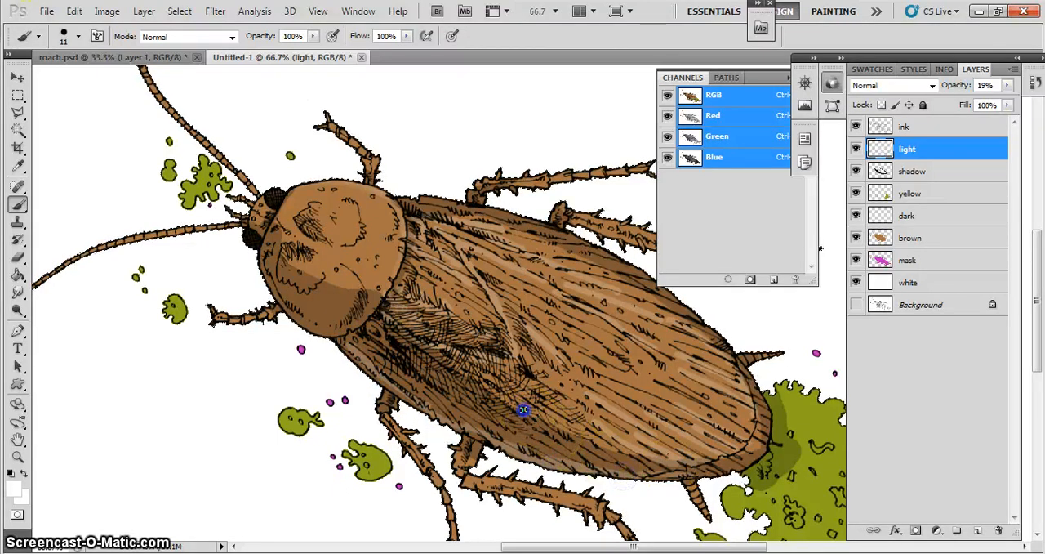
{"action": "left_click_drag", "start_coordinate": [524, 412], "coordinate": [547, 429]}
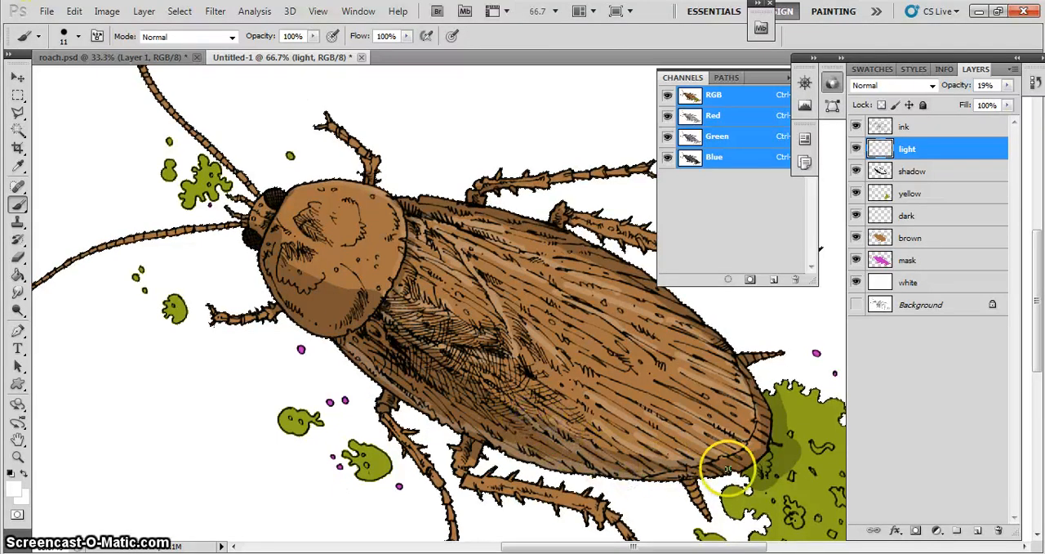
- Add a highlight stroke along the wings' lower rear edge and erase the excess around the wing tip with the 69 px eraser at 100% opacity
{"action": "left_click_drag", "start_coordinate": [726, 468], "coordinate": [701, 471]}
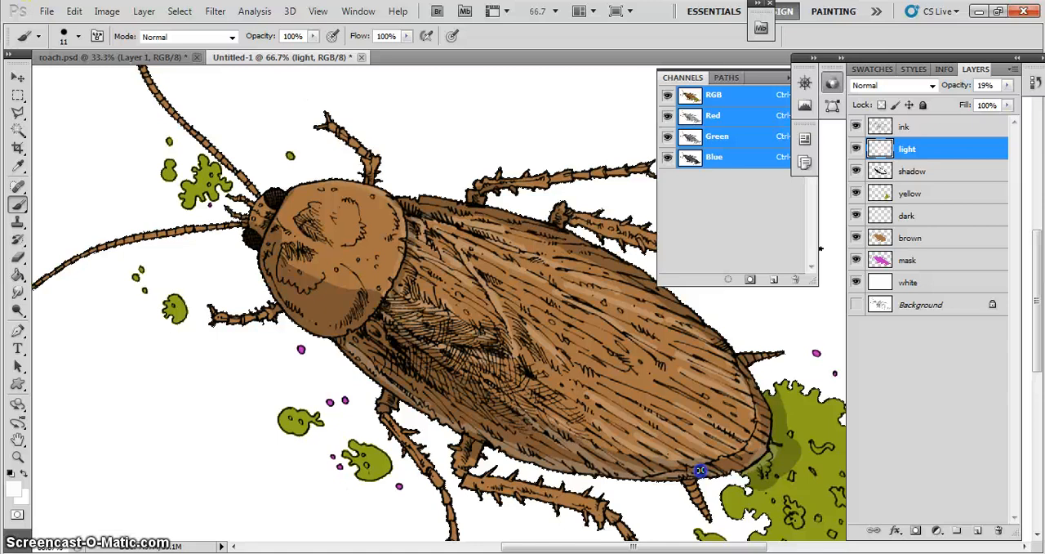
{"action": "left_click", "coordinate": [17, 257]}
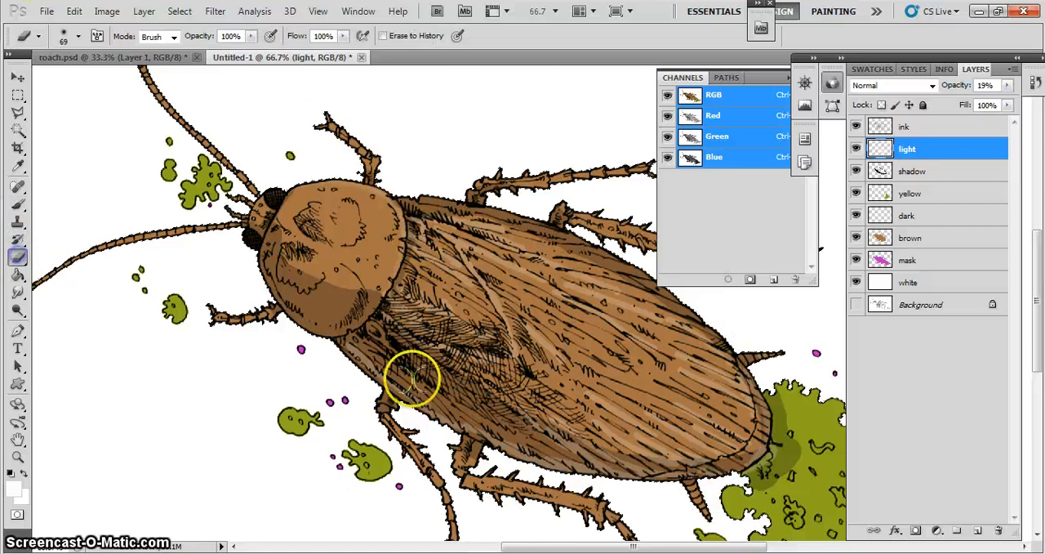
{"action": "left_click_drag", "start_coordinate": [766, 495], "coordinate": [776, 456]}
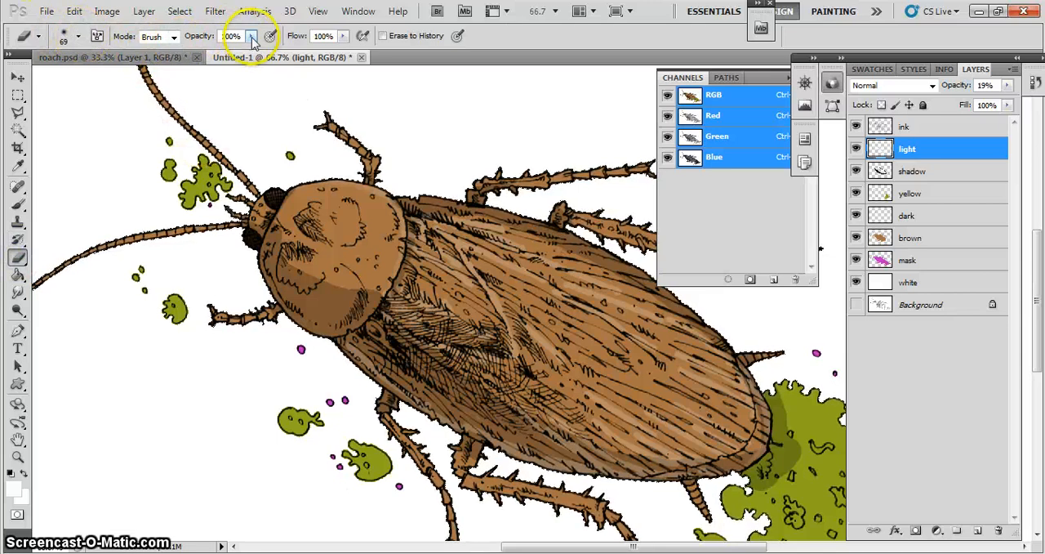
- Set the eraser's opacity to 9% and fade the highlight streaks from behind the head shield across the middle of the wings
{"action": "left_click_drag", "start_coordinate": [252, 42], "coordinate": [249, 50]}
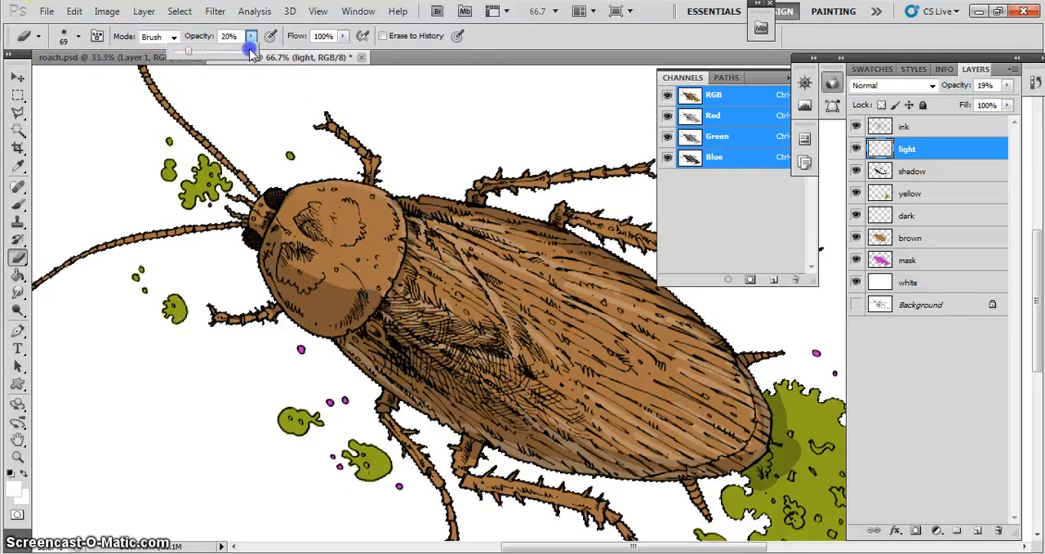
{"action": "mouse_move", "coordinate": [404, 198]}
{"action": "left_mouse_down"}
{"action": "mouse_move", "coordinate": [460, 257]}
{"action": "mouse_move", "coordinate": [431, 253]}
{"action": "mouse_move", "coordinate": [461, 245]}
{"action": "mouse_move", "coordinate": [532, 294]}
{"action": "mouse_move", "coordinate": [475, 251]}
{"action": "left_mouse_up"}
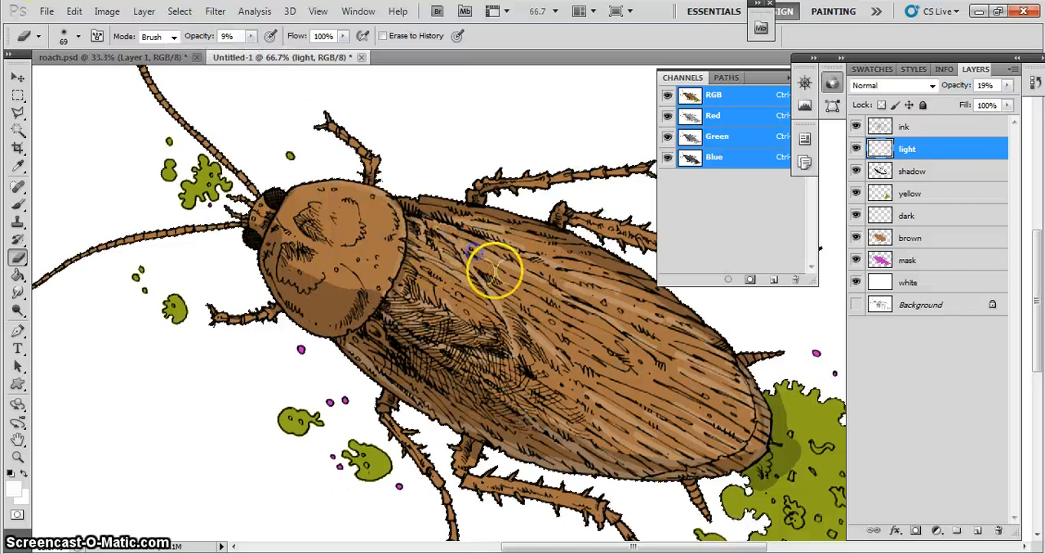
{"action": "mouse_move", "coordinate": [557, 287]}
{"action": "left_mouse_down"}
{"action": "mouse_move", "coordinate": [618, 328]}
{"action": "mouse_move", "coordinate": [524, 265]}
{"action": "left_mouse_up"}
{"action": "mouse_move", "coordinate": [445, 311]}
{"action": "left_mouse_down"}
{"action": "mouse_move", "coordinate": [416, 275]}
{"action": "mouse_move", "coordinate": [409, 291]}
{"action": "left_mouse_up"}
{"action": "left_click_drag", "start_coordinate": [669, 401], "coordinate": [635, 378]}
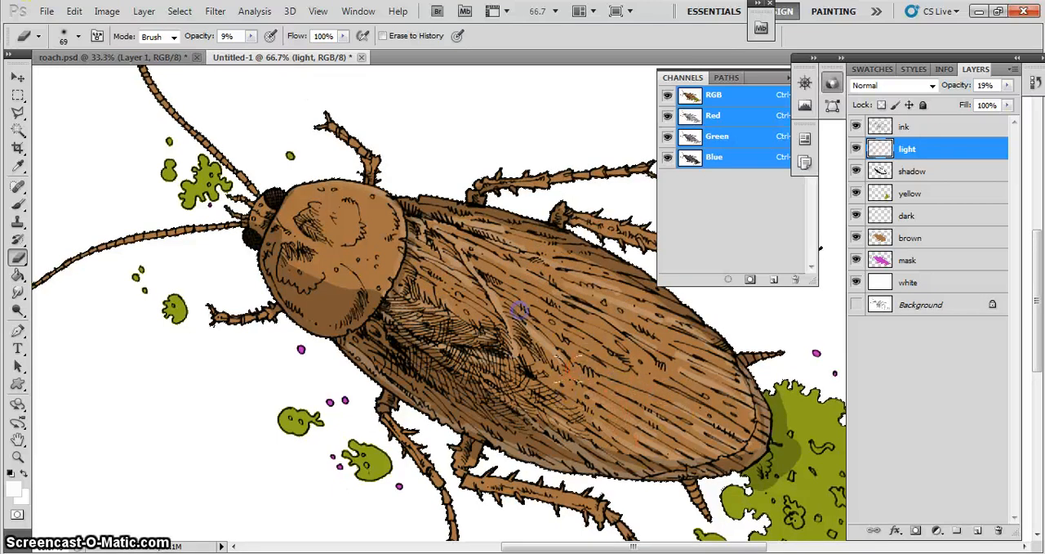
{"action": "mouse_move", "coordinate": [575, 381]}
{"action": "left_mouse_down"}
{"action": "mouse_move", "coordinate": [522, 415]}
{"action": "mouse_move", "coordinate": [502, 394]}
{"action": "left_mouse_up"}
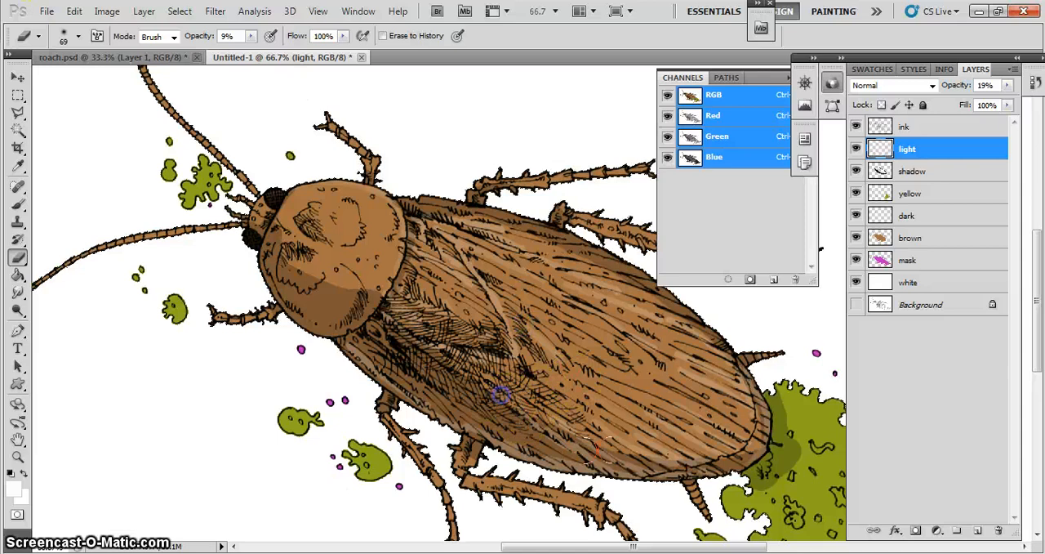
- Fade the highlights along the upper wing and across the head shield with the same 9% eraser on the light layer
{"action": "mouse_move", "coordinate": [653, 394]}
{"action": "left_mouse_down"}
{"action": "mouse_move", "coordinate": [490, 234]}
{"action": "mouse_move", "coordinate": [454, 215]}
{"action": "left_mouse_up"}
{"action": "left_click_drag", "start_coordinate": [564, 264], "coordinate": [586, 303]}
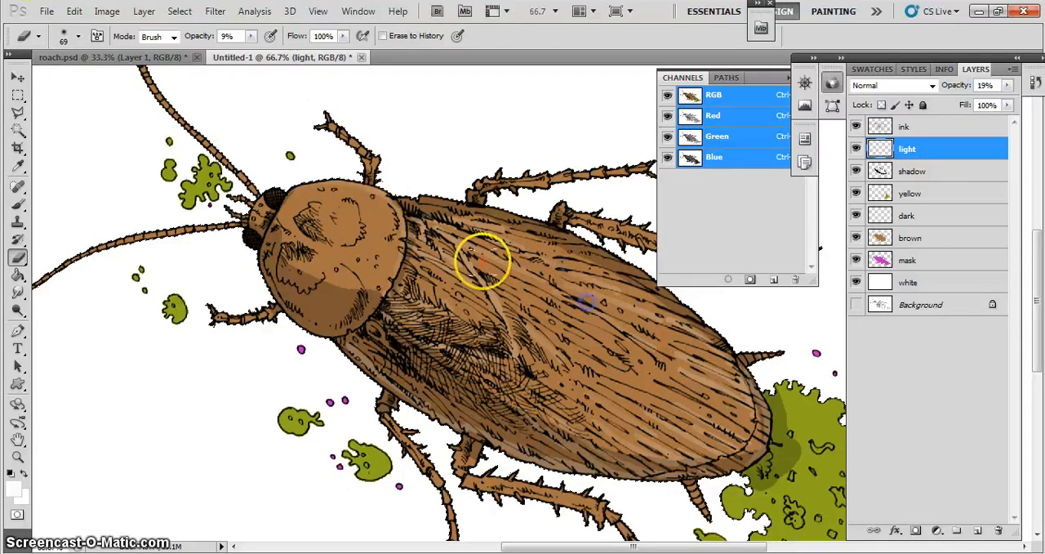
{"action": "mouse_move", "coordinate": [408, 221]}
{"action": "left_mouse_down"}
{"action": "mouse_move", "coordinate": [496, 245]}
{"action": "mouse_move", "coordinate": [594, 307]}
{"action": "left_mouse_up"}
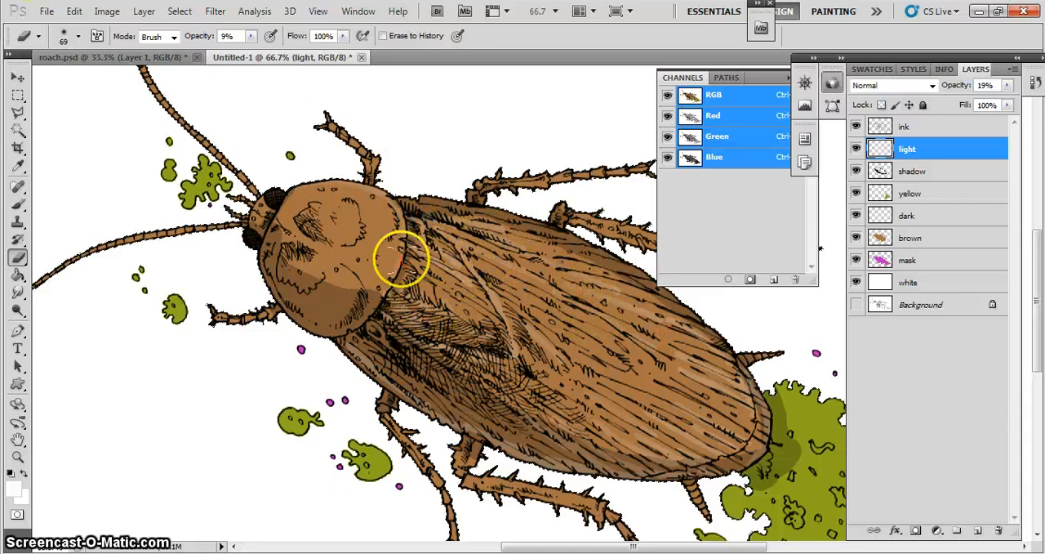
{"action": "right_click", "coordinate": [381, 214]}
{"action": "left_click_drag", "start_coordinate": [356, 270], "coordinate": [275, 232]}
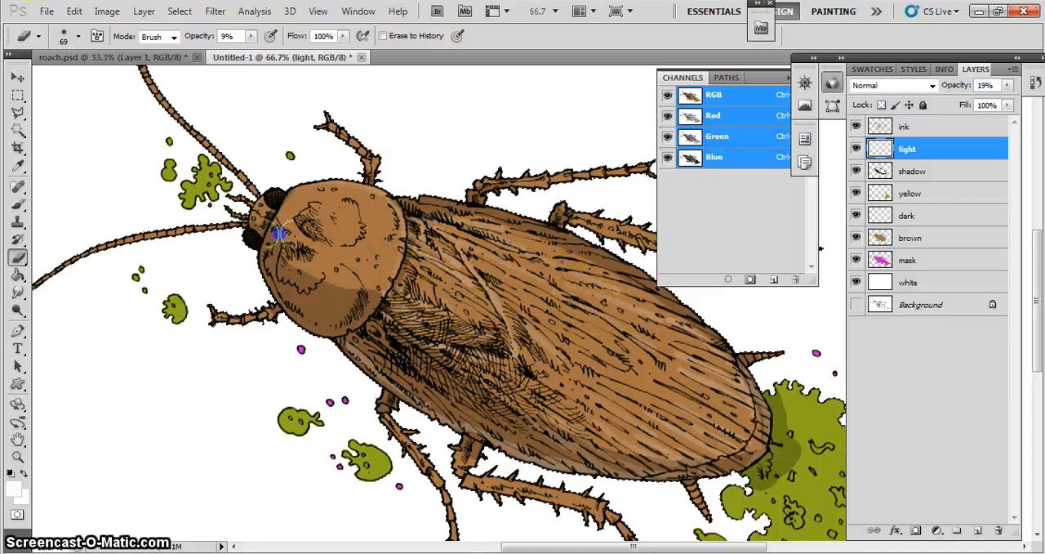
- Soften the hard upper edge of the head shield's shadow on the shadow layer with the 69 px eraser at 9% opacity
{"action": "left_click", "coordinate": [923, 170]}
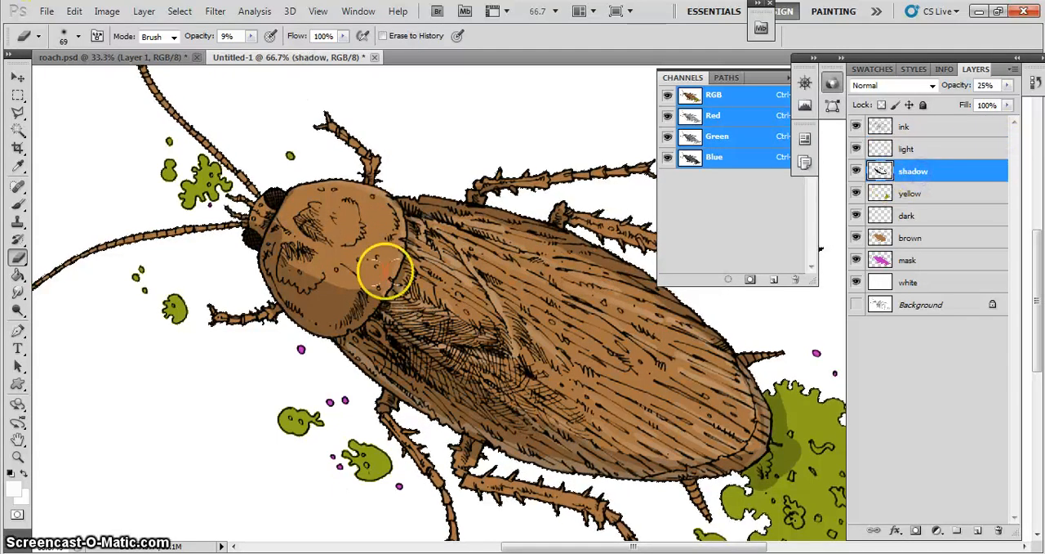
{"action": "left_click", "coordinate": [284, 231]}
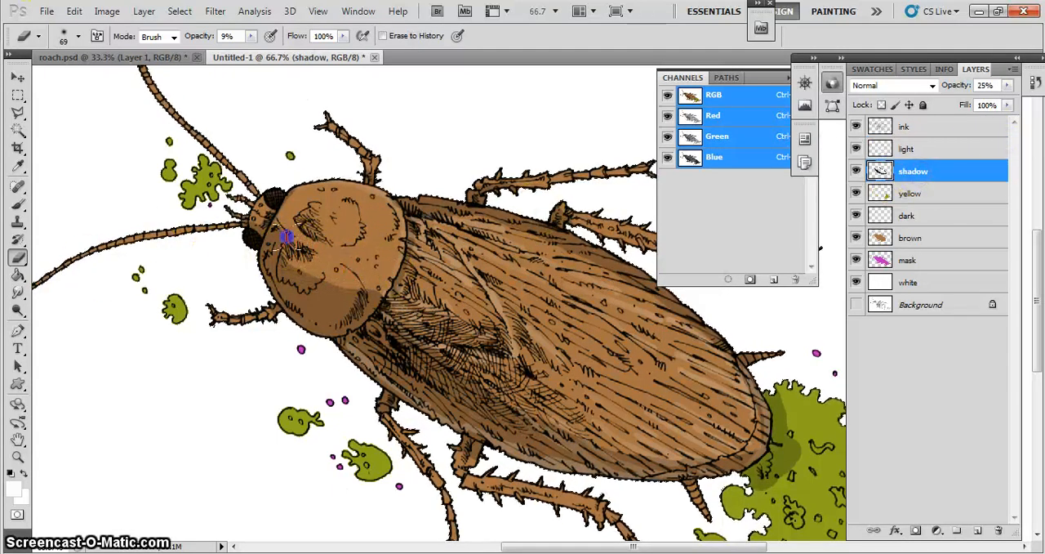
{"action": "left_click_drag", "start_coordinate": [276, 233], "coordinate": [364, 288]}
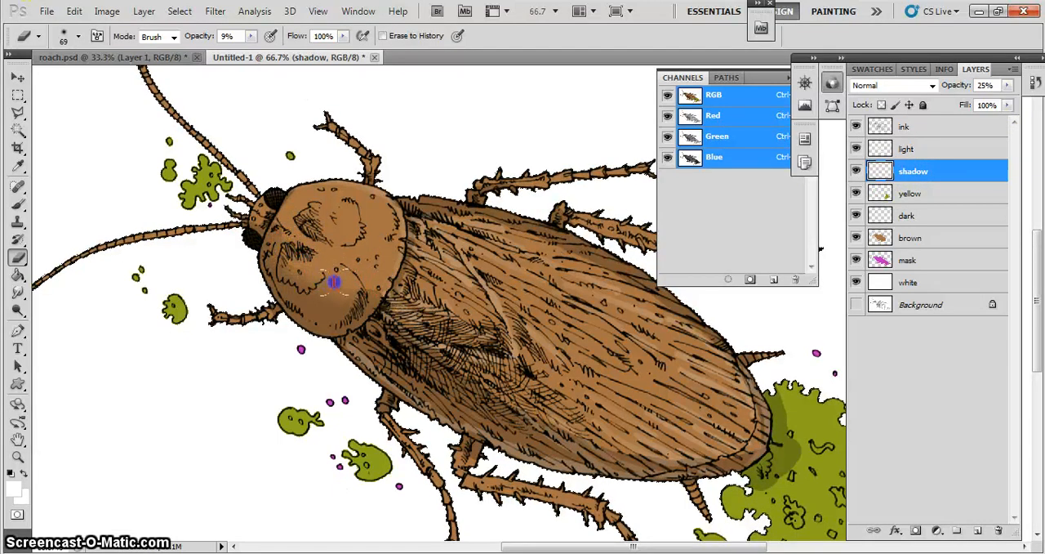
{"action": "left_click_drag", "start_coordinate": [352, 287], "coordinate": [320, 276]}
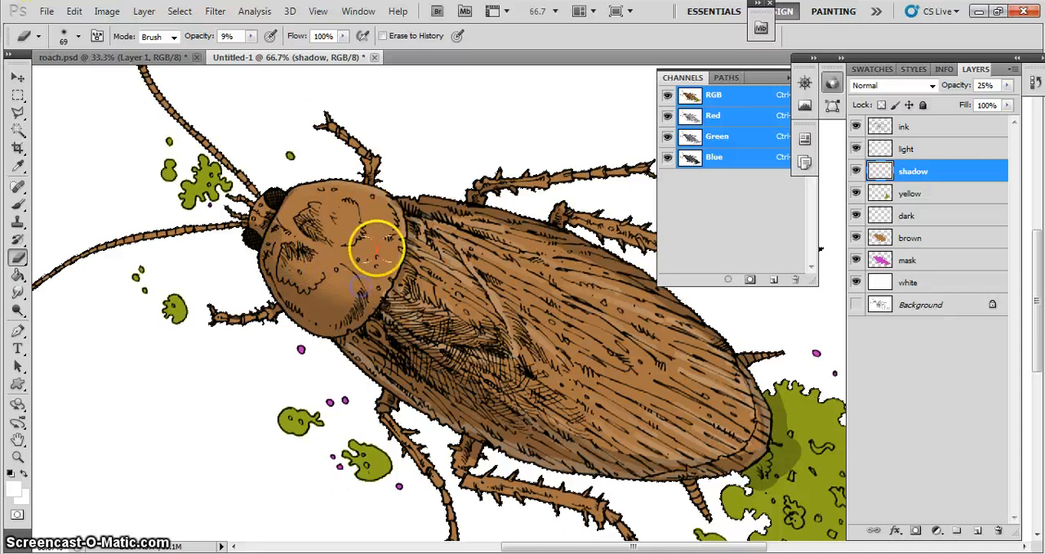
{"action": "mouse_move", "coordinate": [377, 247]}
{"action": "left_mouse_down"}
{"action": "mouse_move", "coordinate": [285, 236]}
{"action": "mouse_move", "coordinate": [283, 223]}
{"action": "left_mouse_up"}
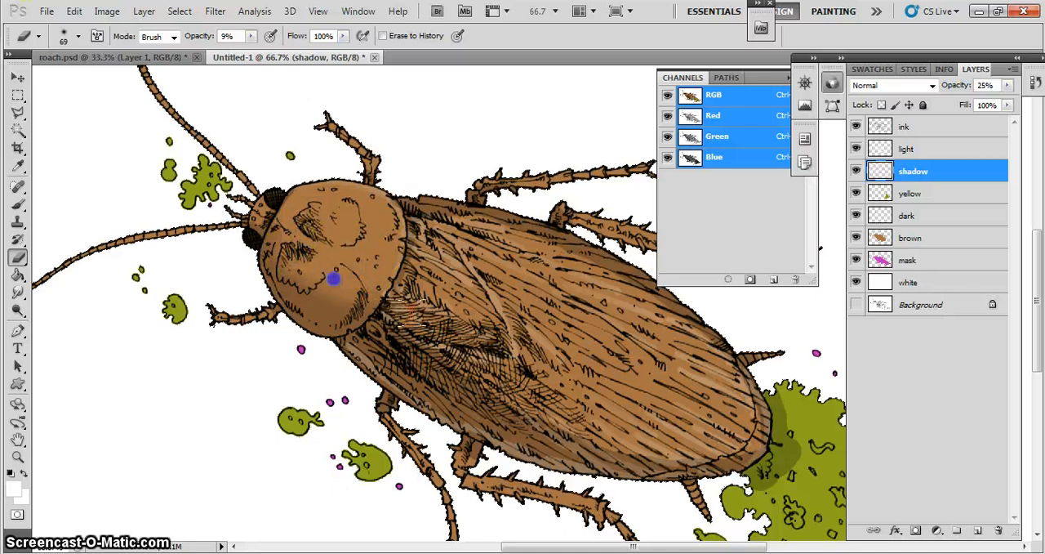
{"action": "key", "text": "ctrl+minus"}
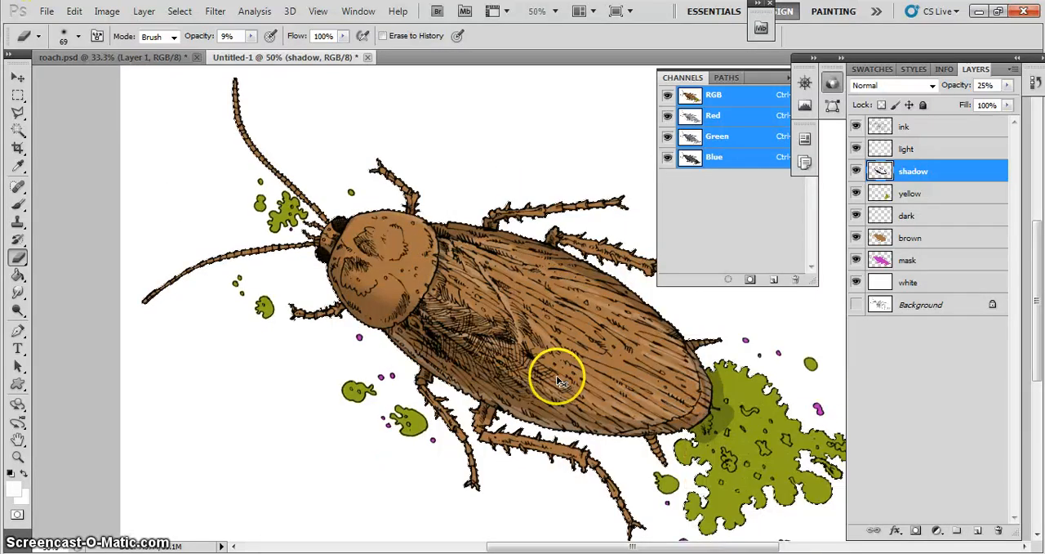
{"action": "key", "text": "ctrl+minus"}
{"action": "key", "text": "ctrl+plus"}
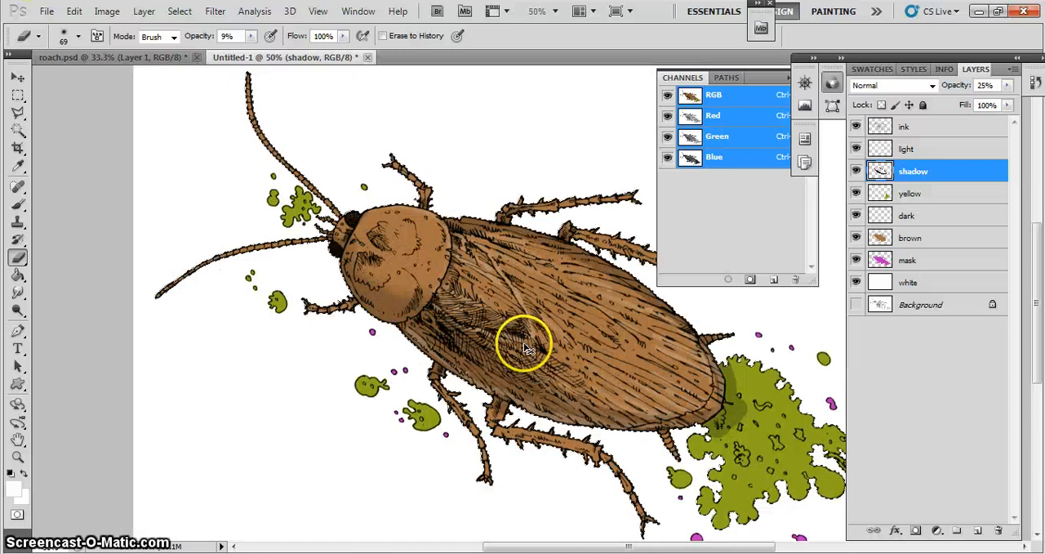